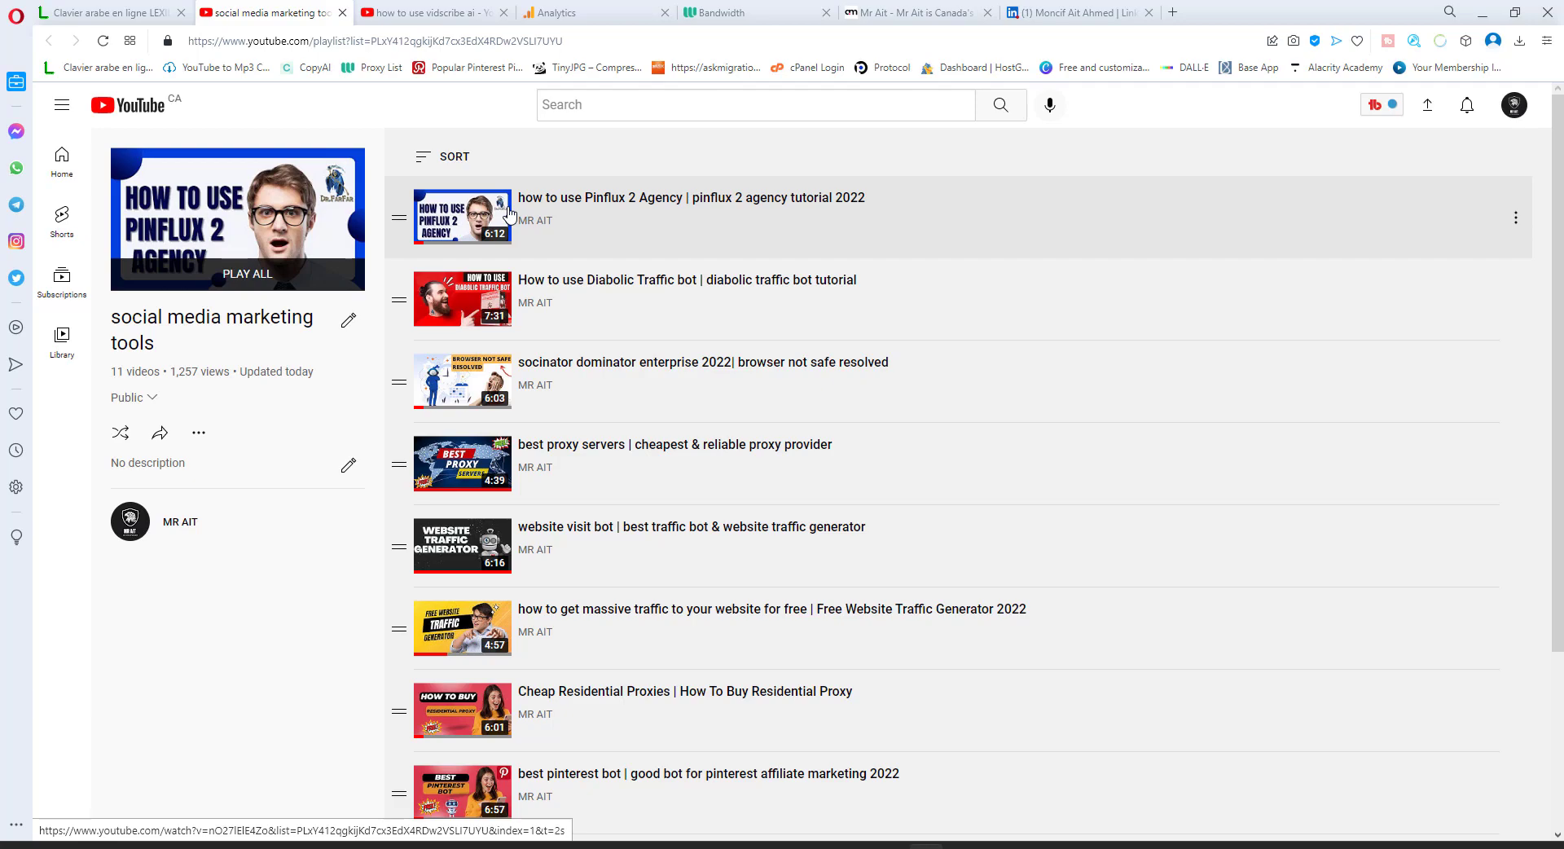
Step: Look through the videos in the "social media marketing tools" playlist and switch to the "how to use vidscribe ai" playlist
scroll(509, 213, "down", 2)
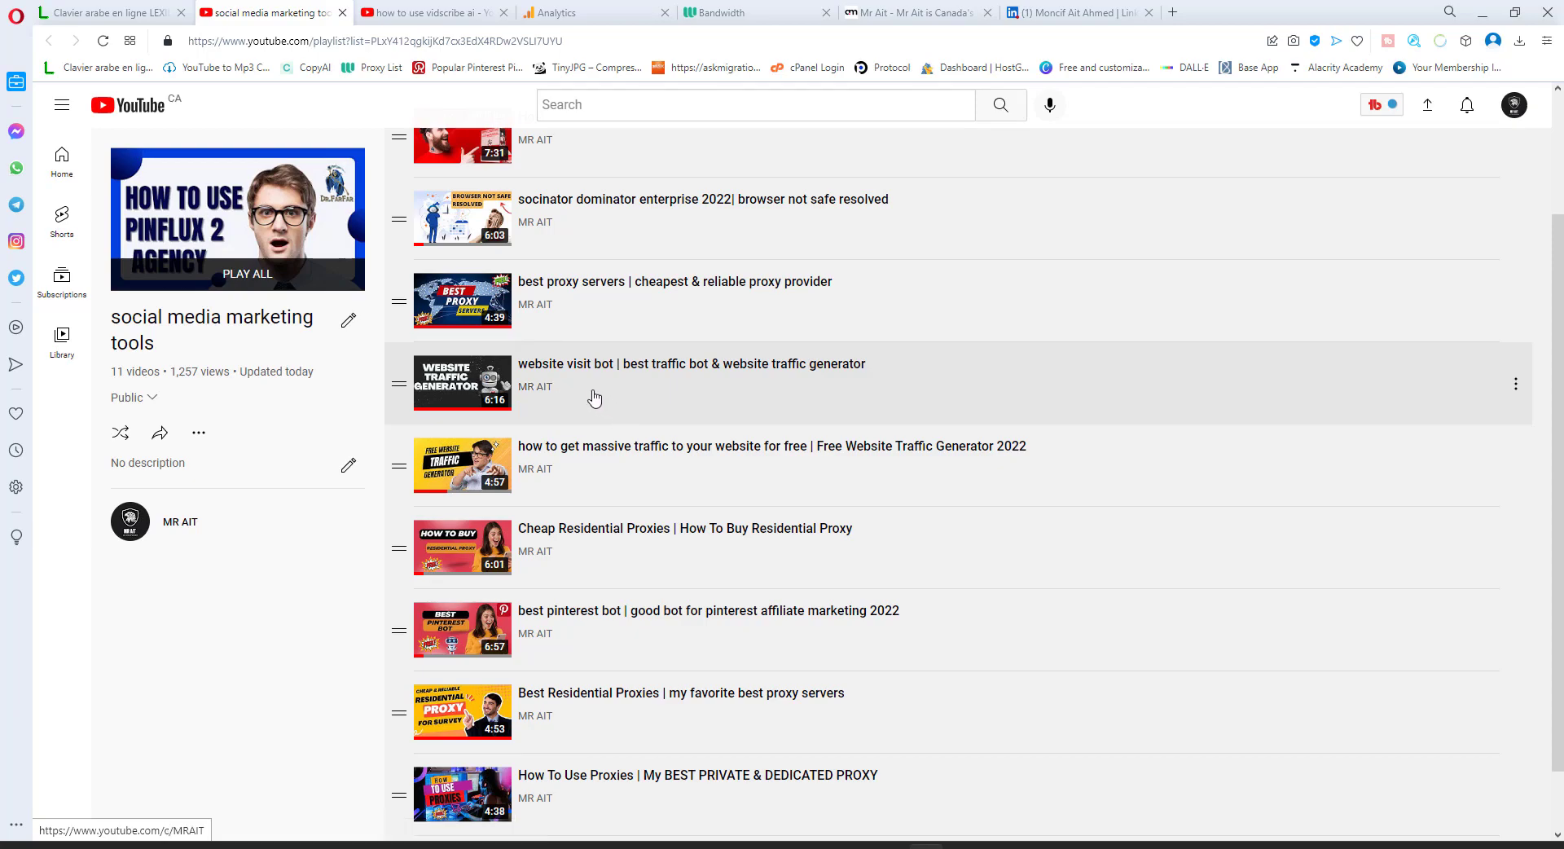
scroll(593, 392, "down", 1)
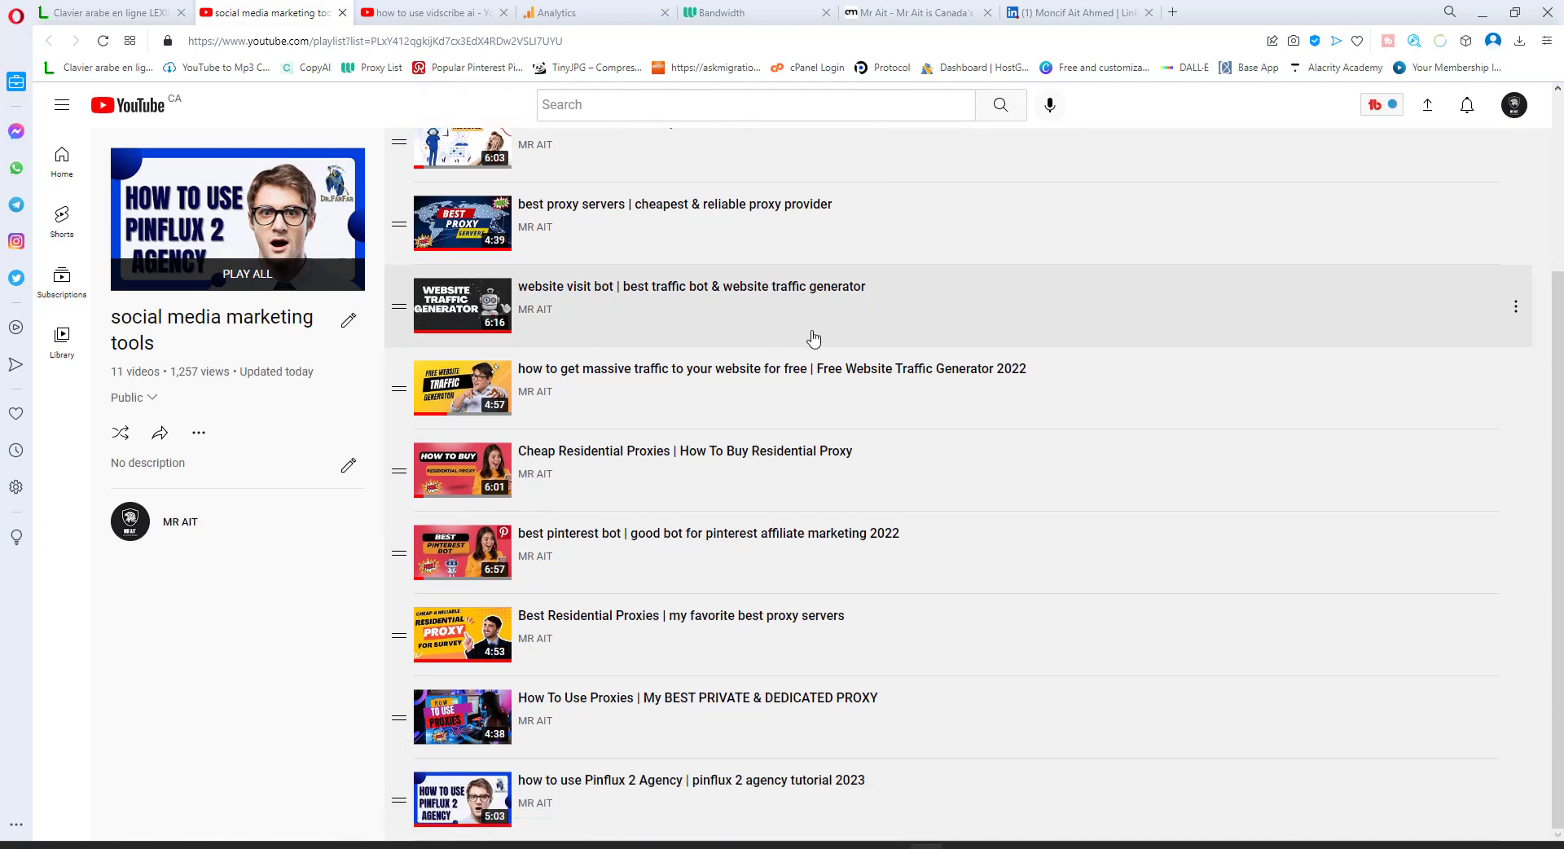
scroll(585, 373, "up", 3)
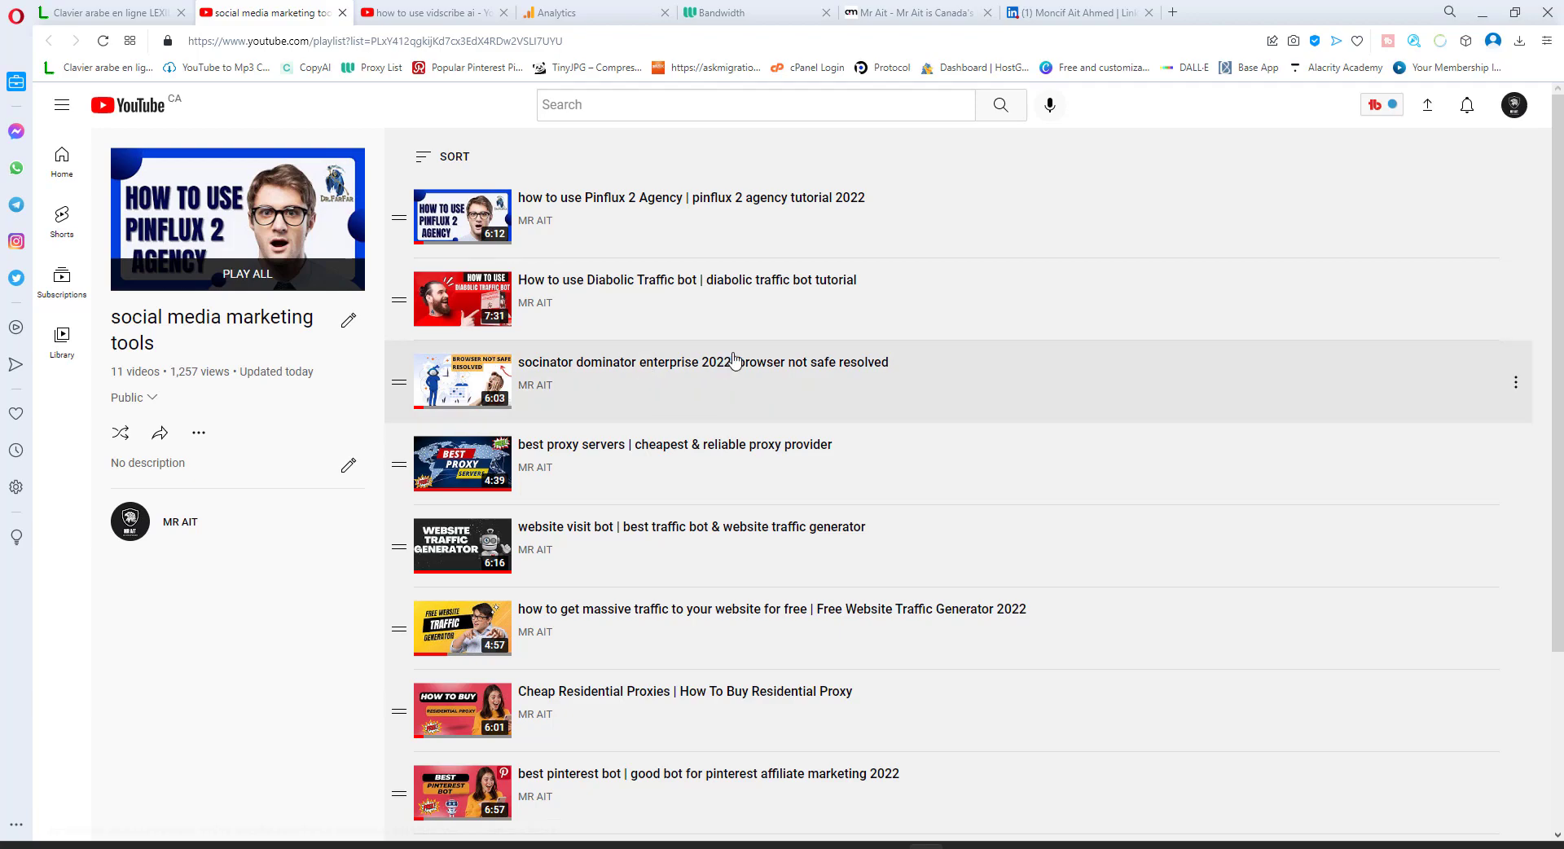
scroll(737, 359, "down", 3)
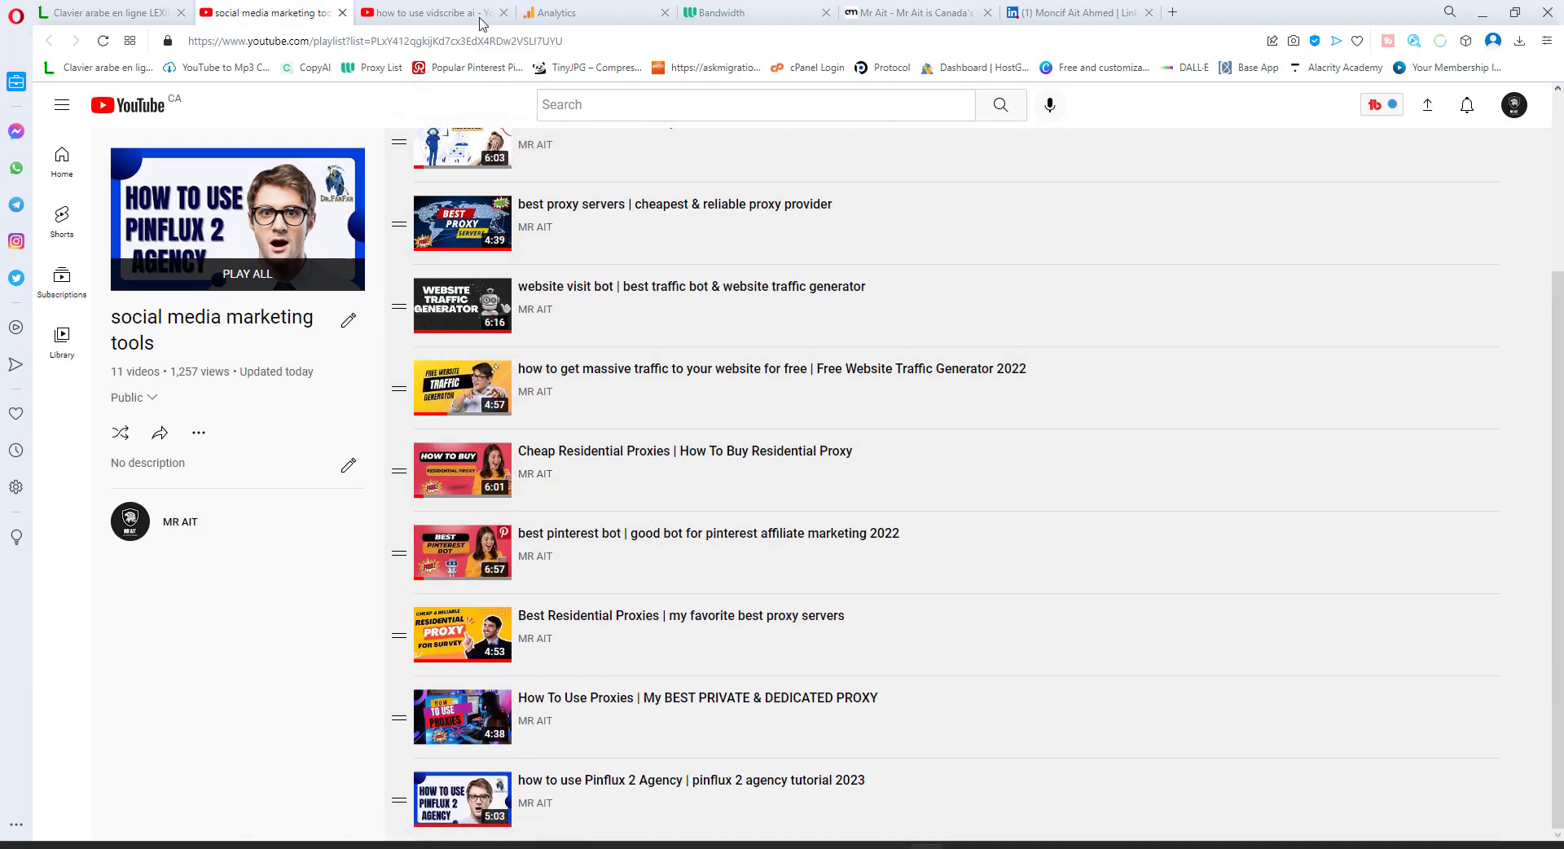
key("ctrl+Tab")
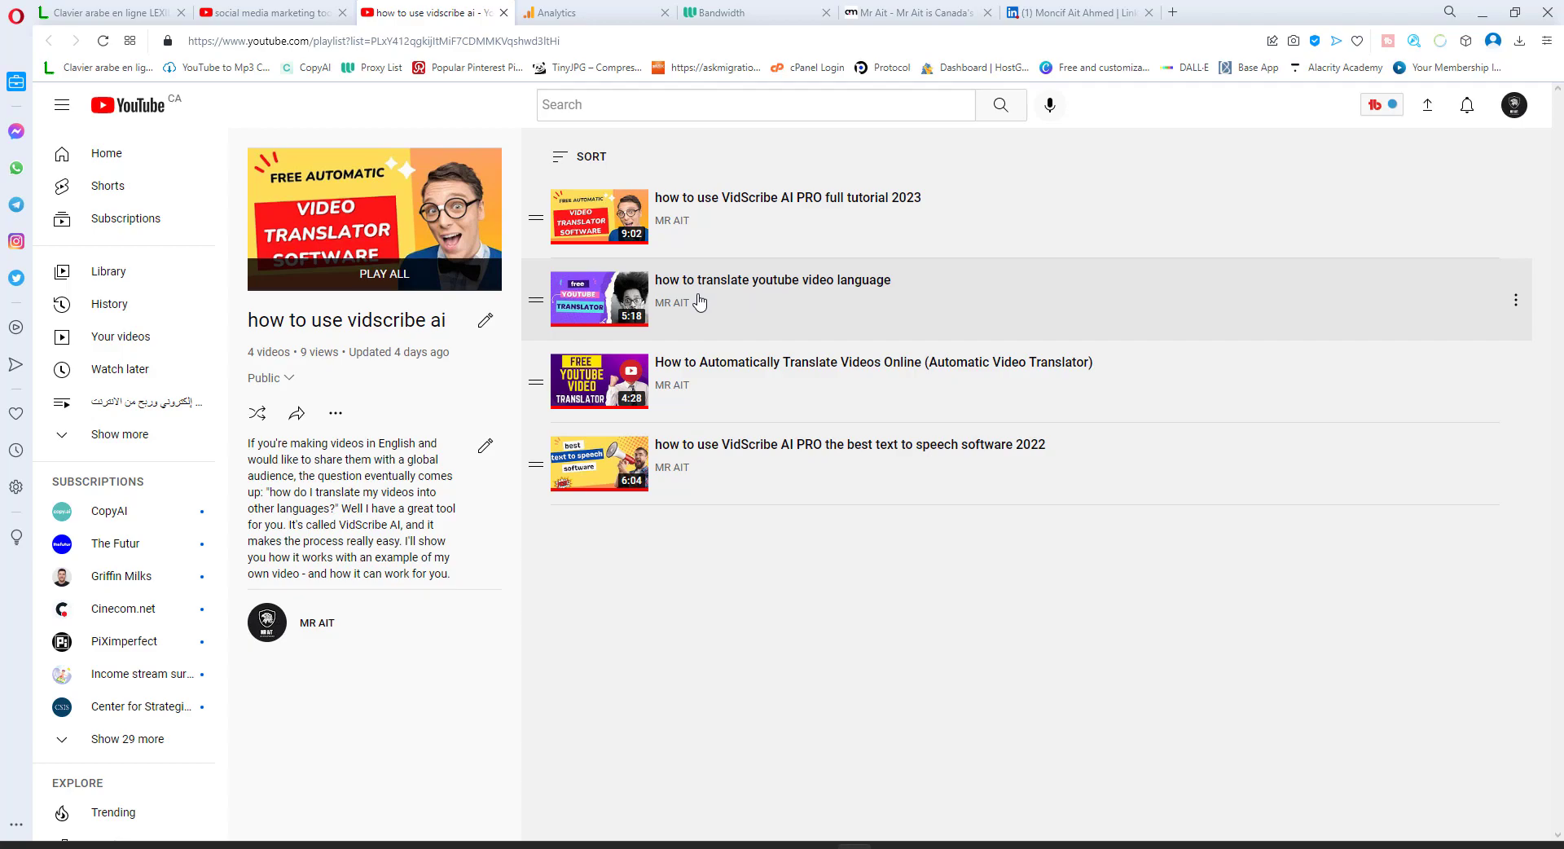
Step: Switch to the mrait.ca blog and browse its home page from the footer up to the banner and featured category
key("ctrl+Tab")
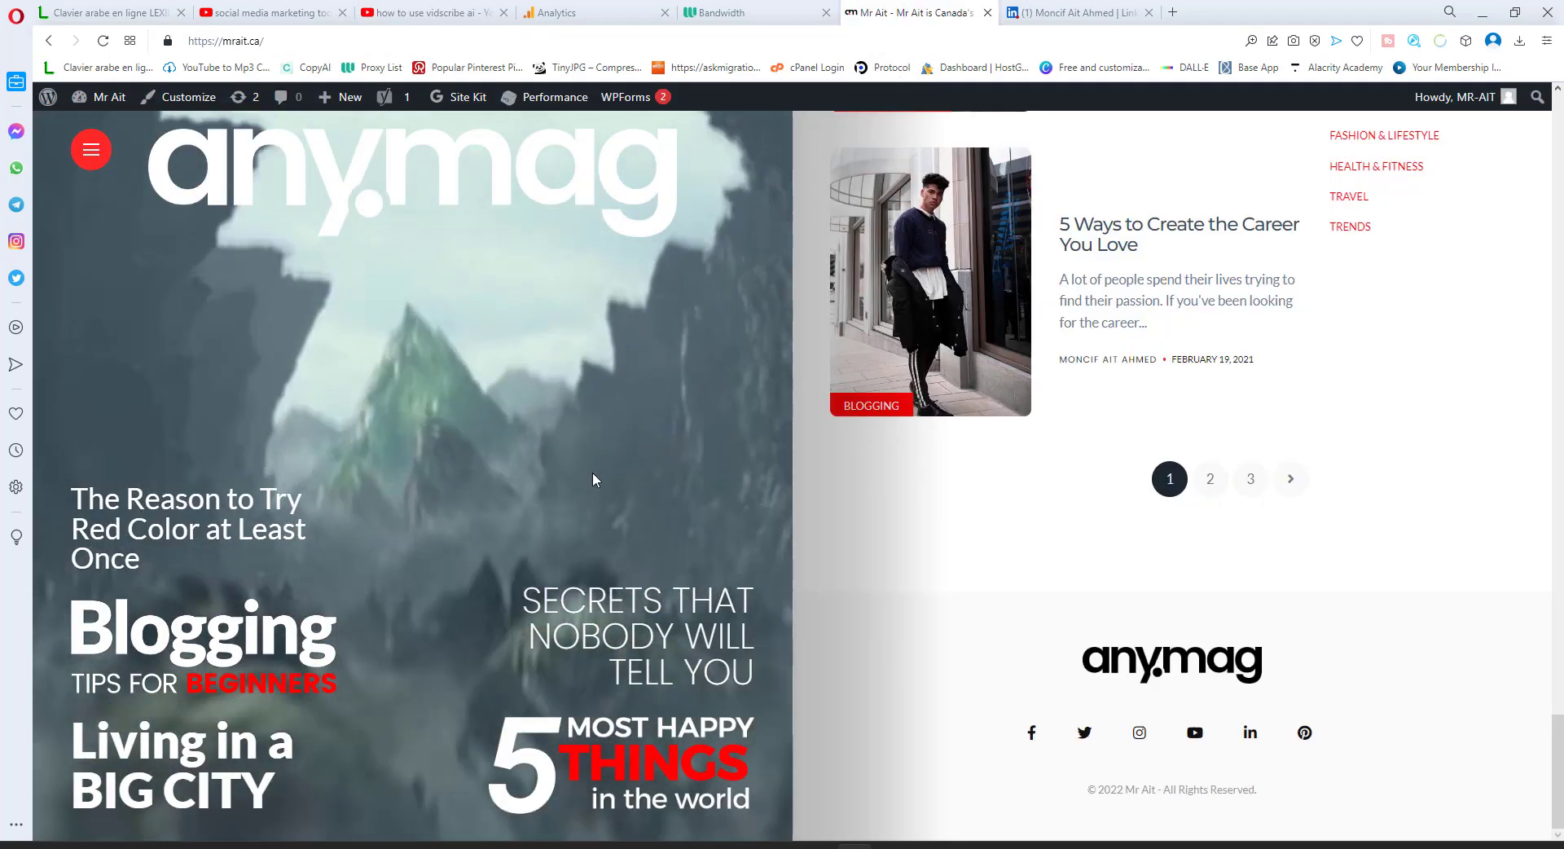
scroll(992, 352, "up", 10)
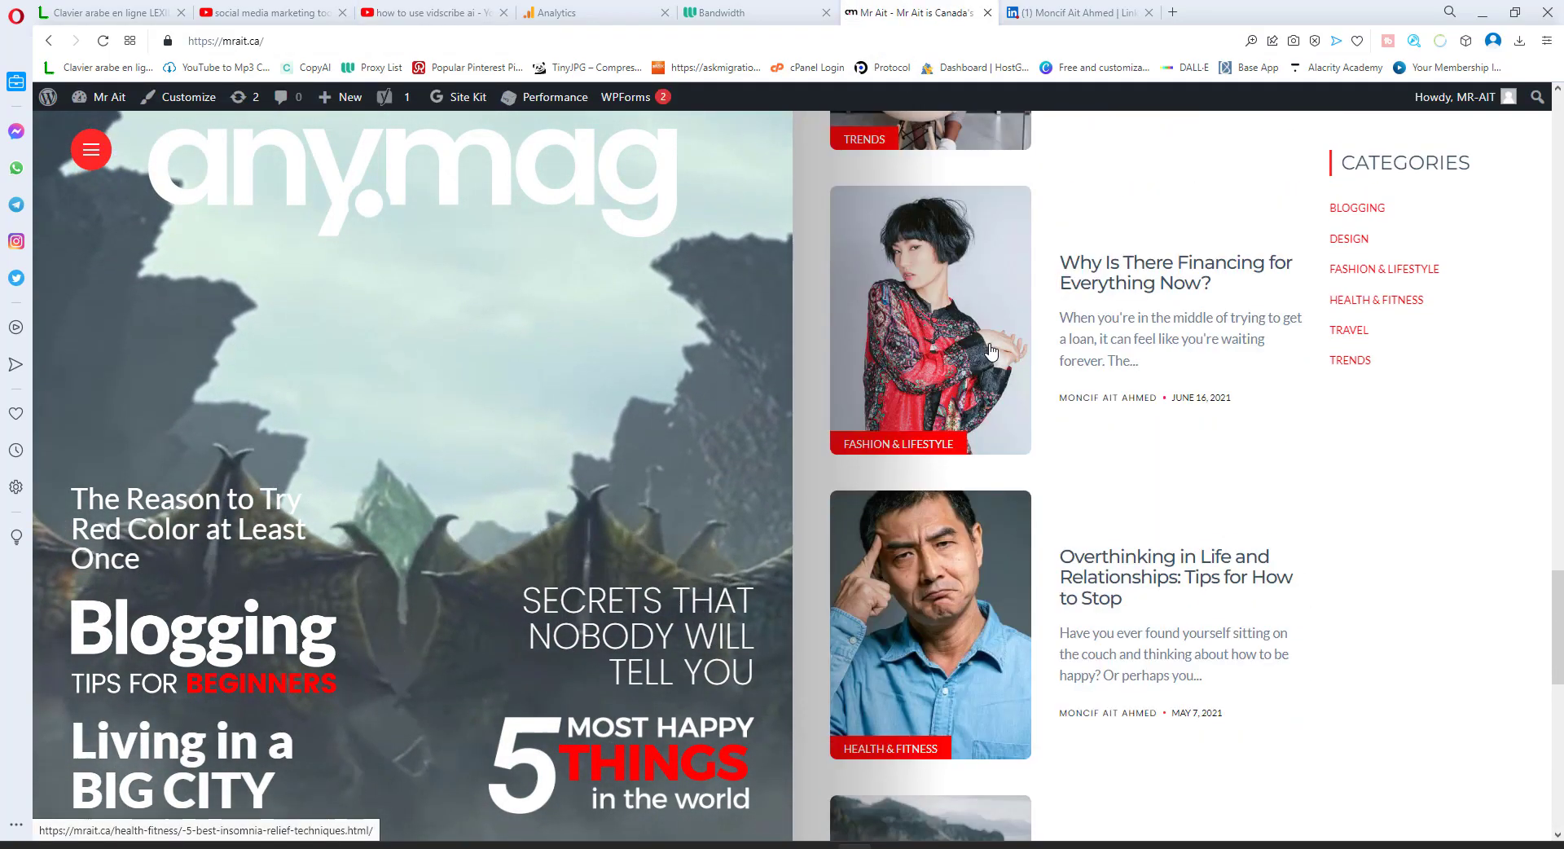
scroll(992, 352, "up", 15)
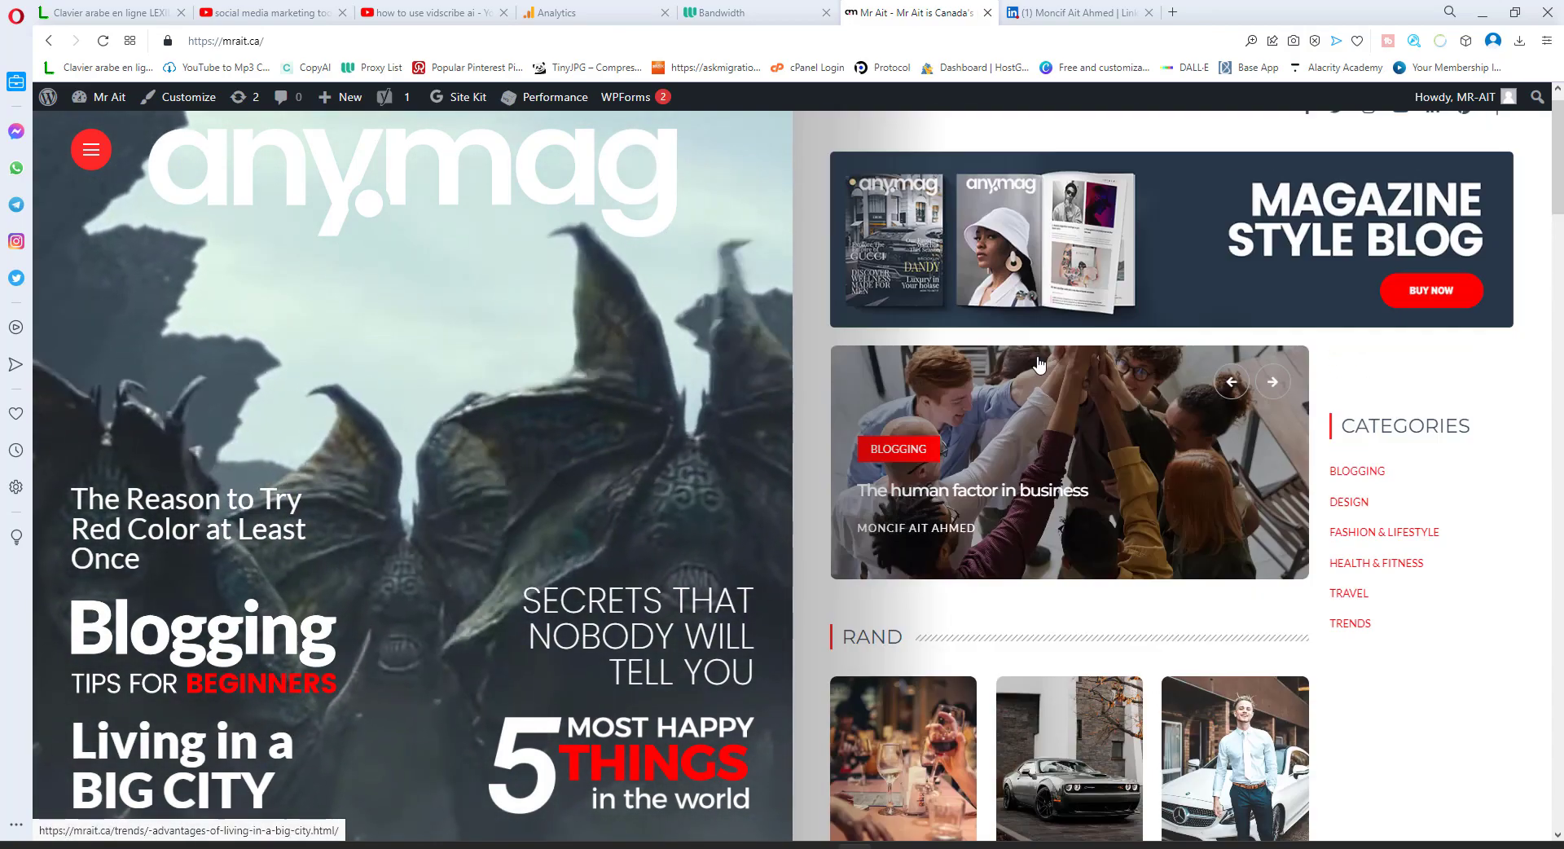
scroll(1039, 364, "down", 5)
scroll(1044, 382, "down", 5)
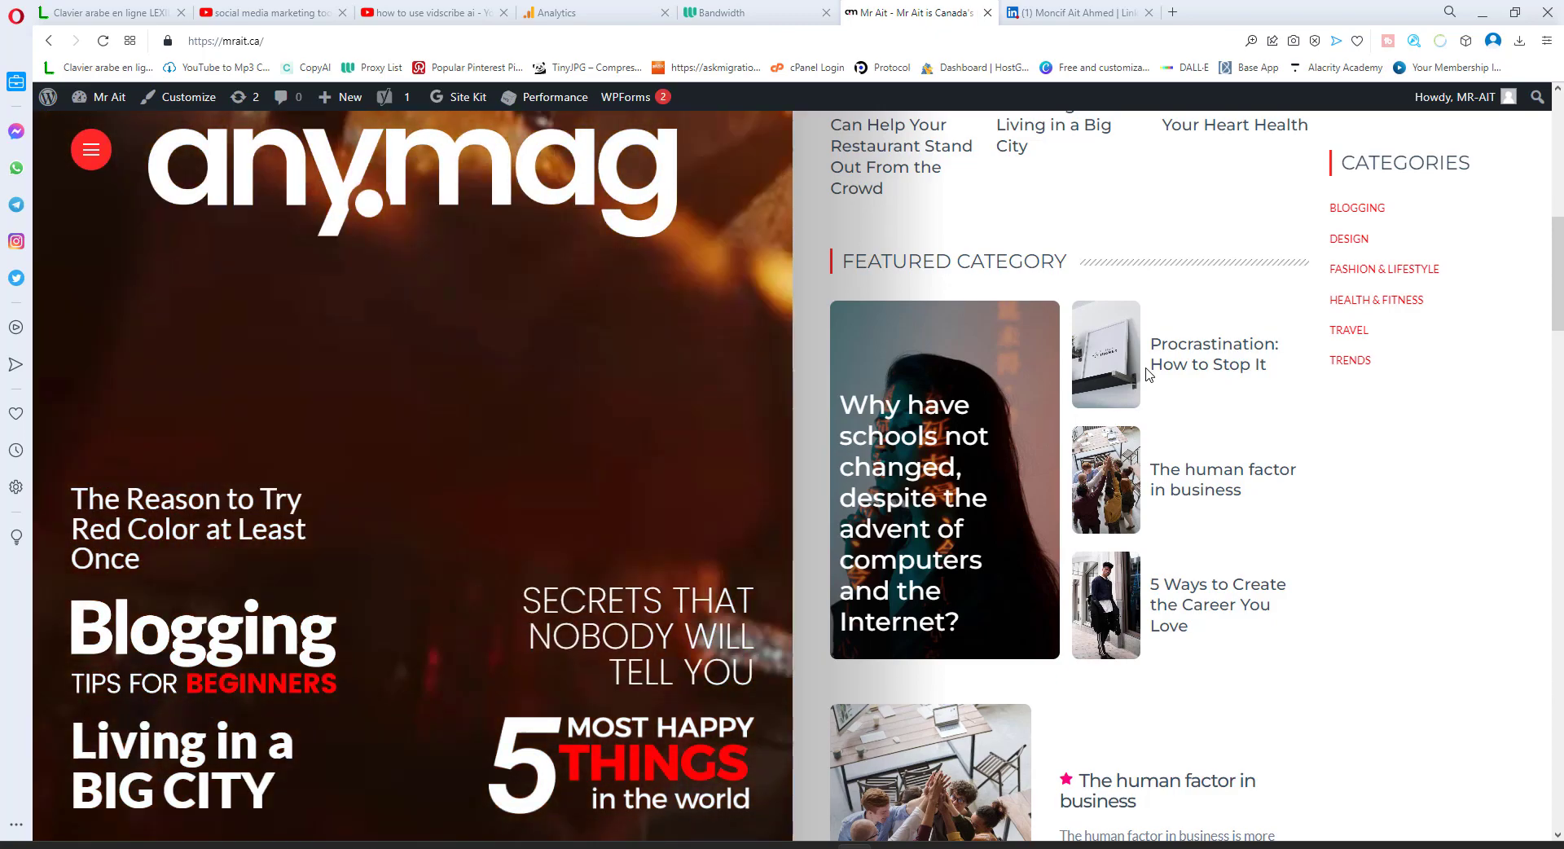
Step: Switch to the two running Website Auto Traffic Generator windows and arrange them side by side on the desktop
left_click(725, 12)
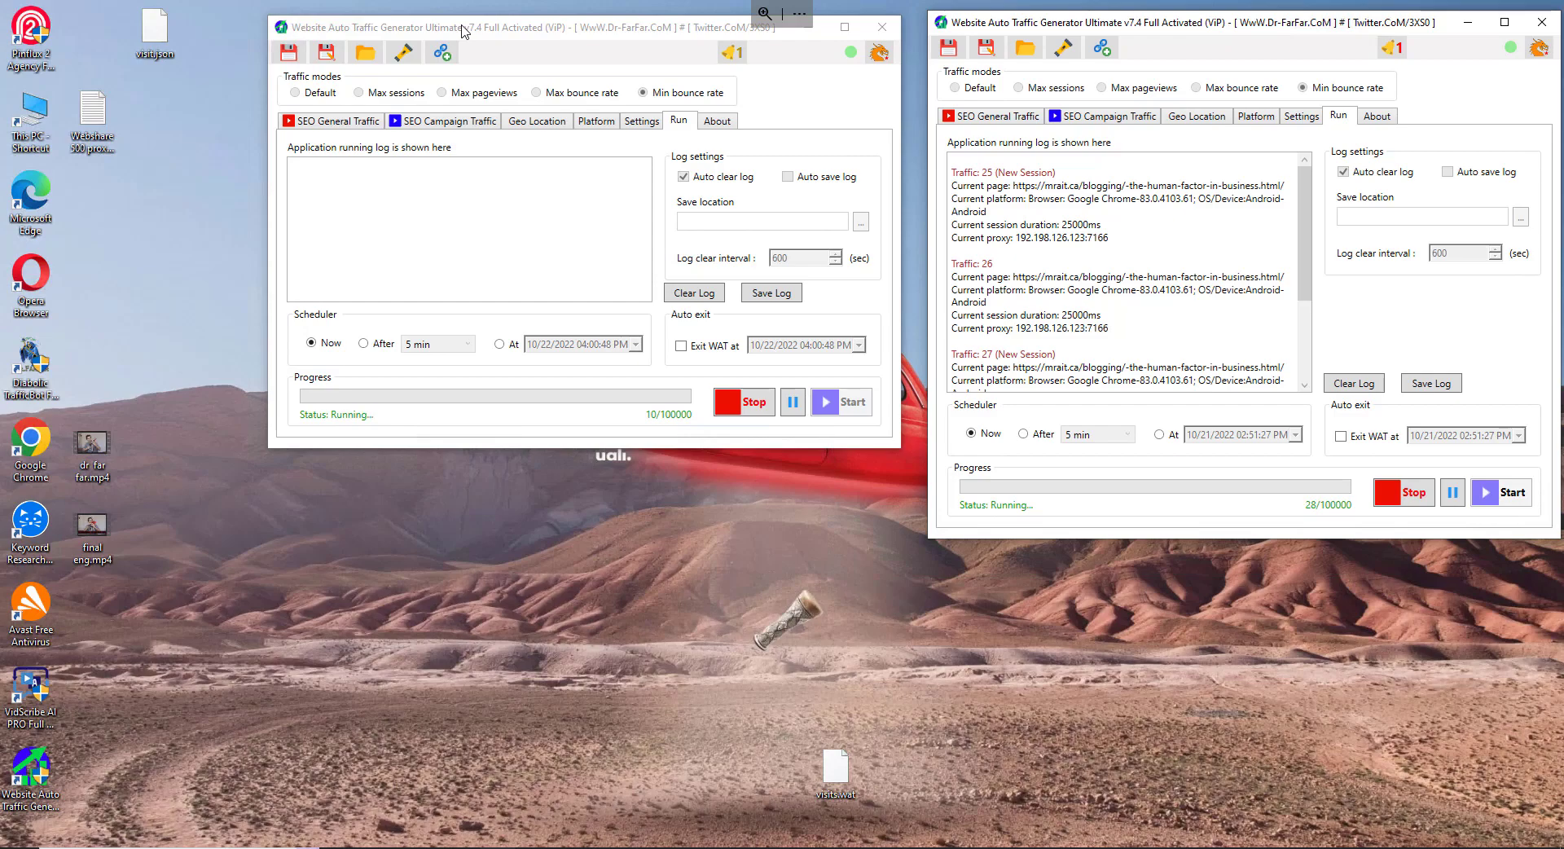
left_click_drag(462, 27, 442, 32)
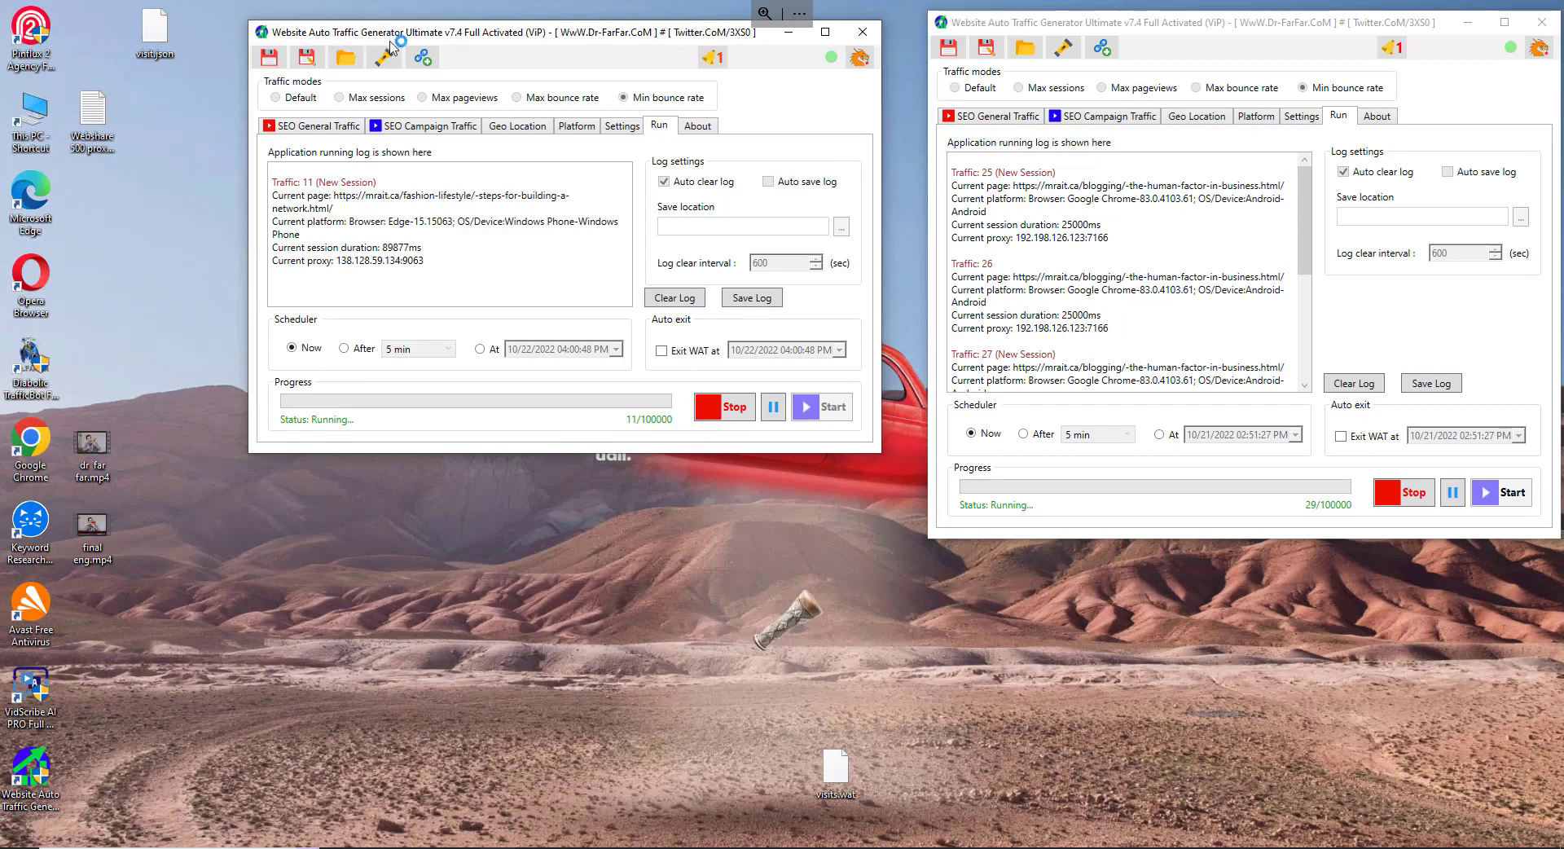
left_click_drag(539, 39, 480, 42)
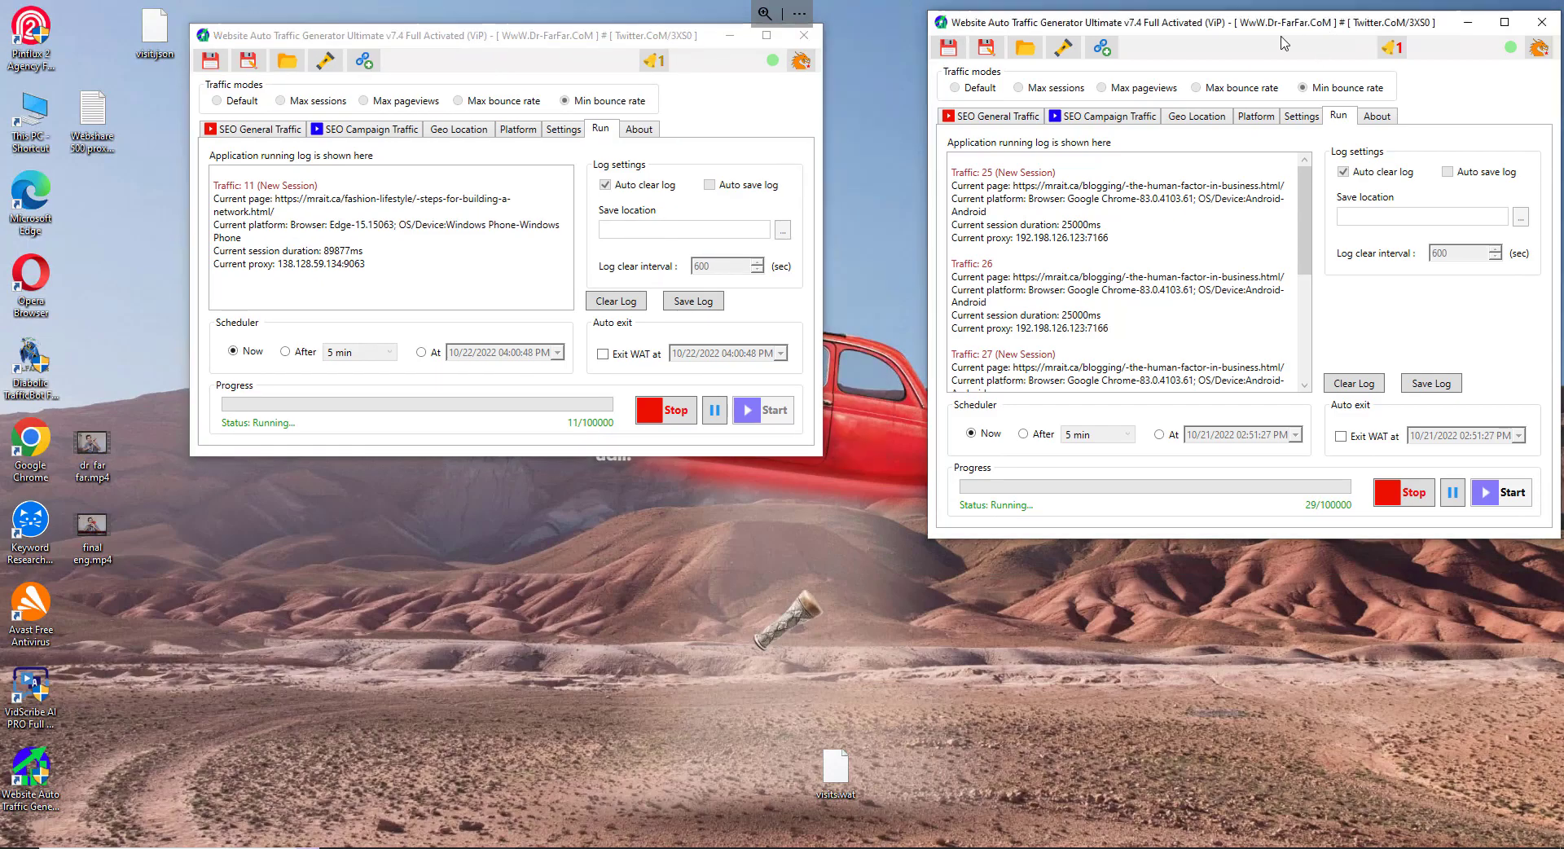
left_click_drag(1321, 41, 1270, 58)
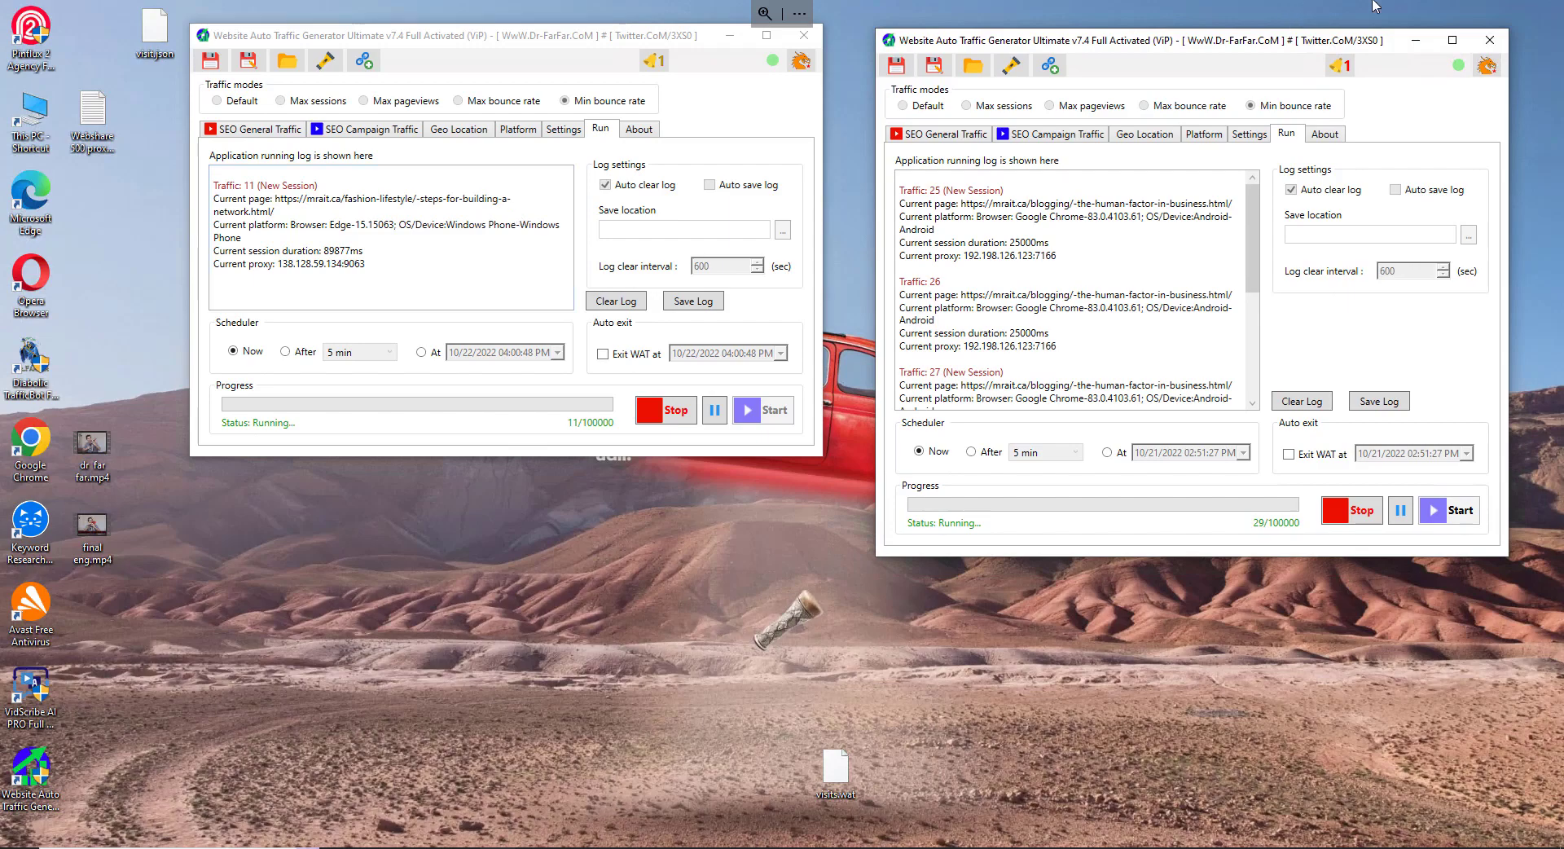
Step: Return to the browser, reload the Google Analytics home page and highlight the active users in the last five minutes
left_click(1489, 9)
left_click(1470, 16)
left_click(898, 9)
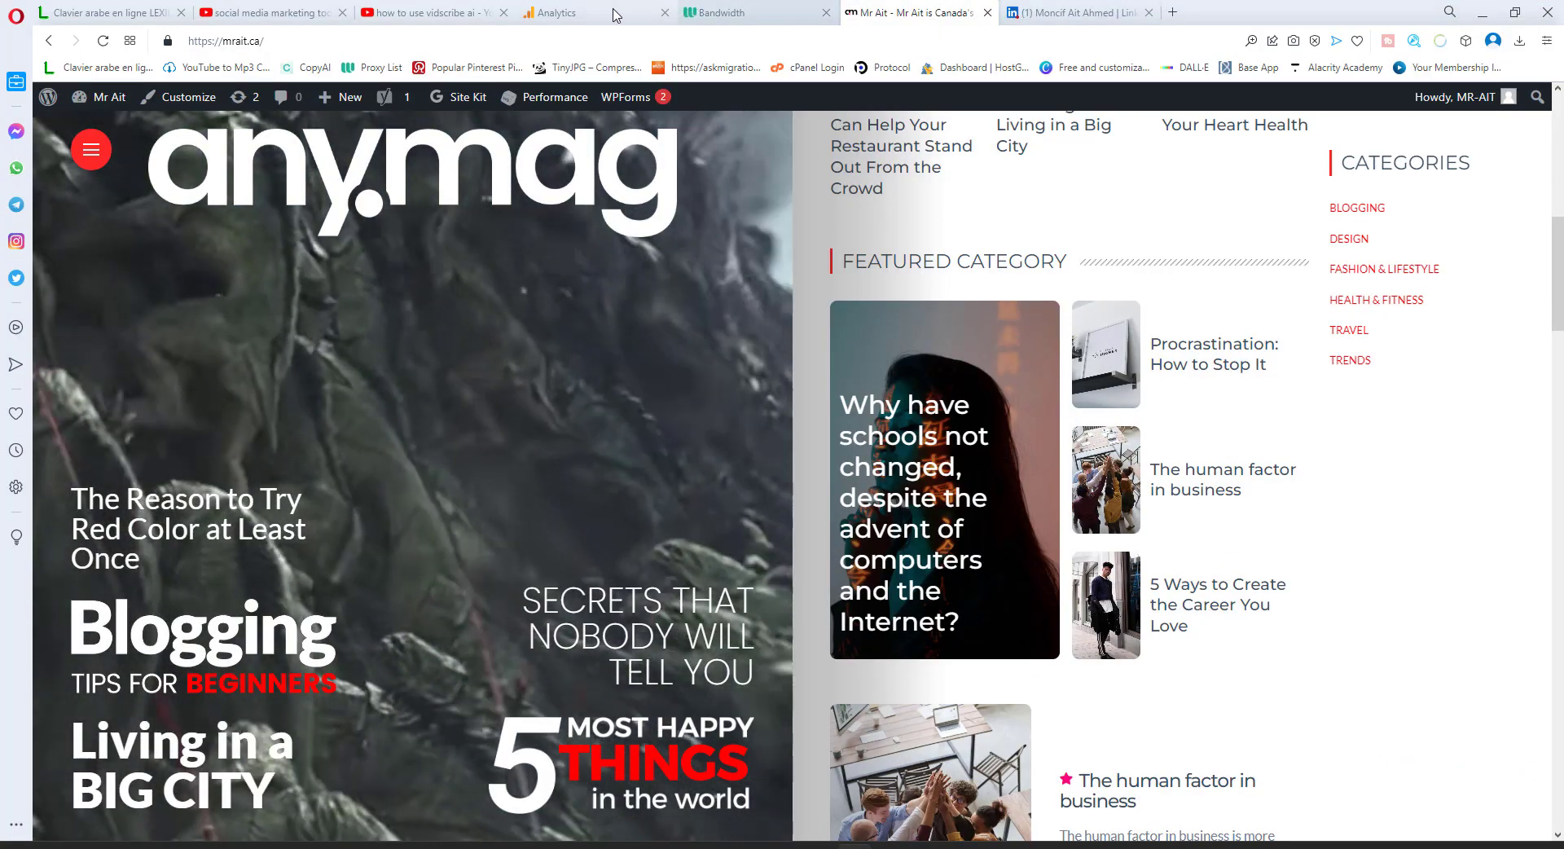
left_click(557, 12)
left_click(104, 41)
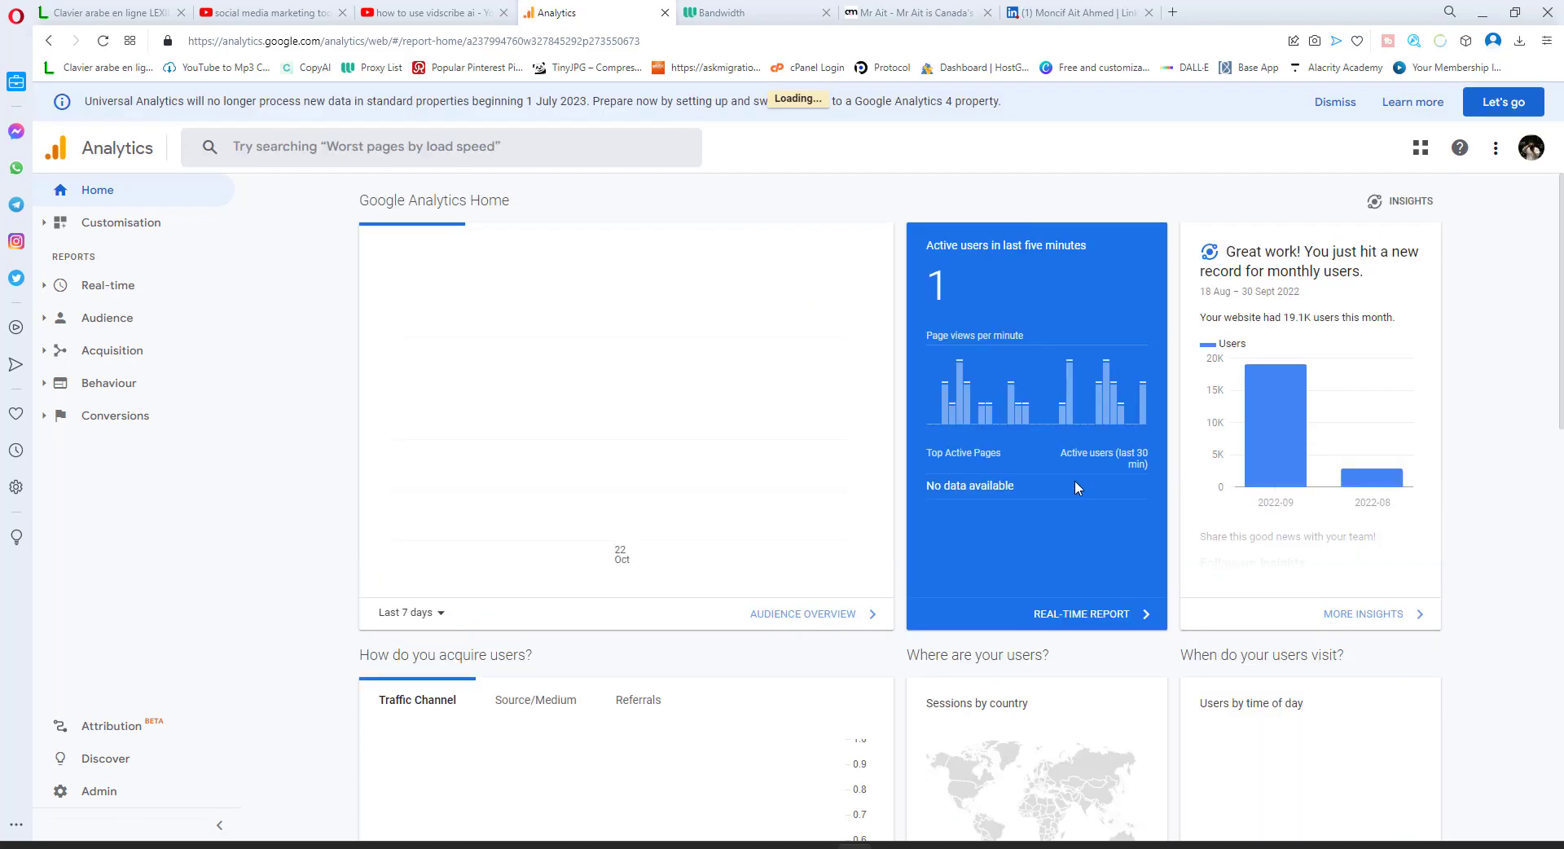
double_click(939, 286)
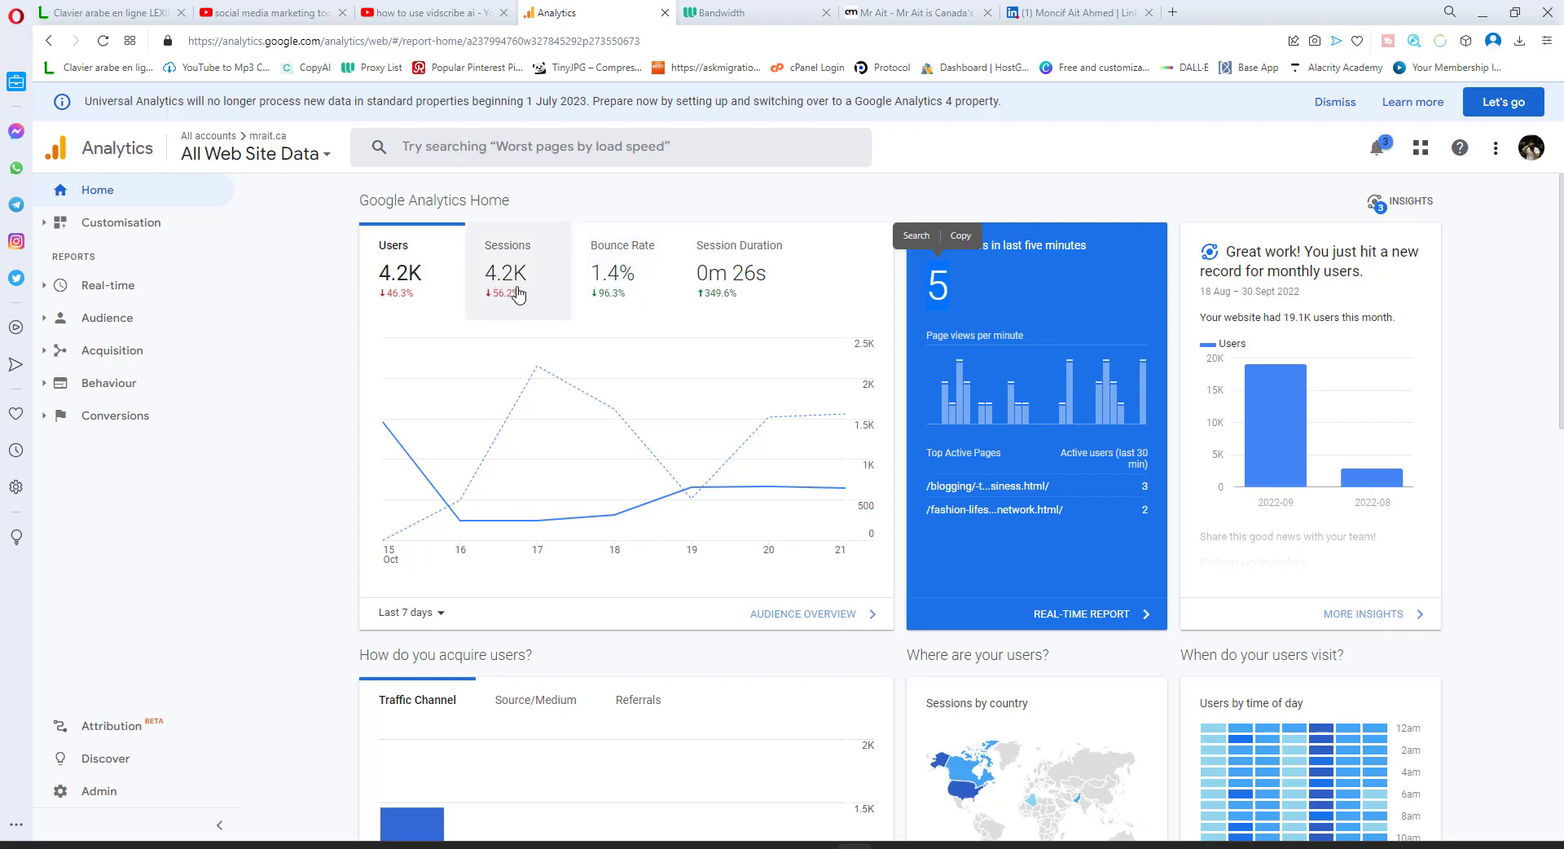
Step: Review the traffic channel, country, visited pages and active user trend cards on the Analytics home page
scroll(1001, 403, "down", 2)
scroll(603, 475, "down", 4)
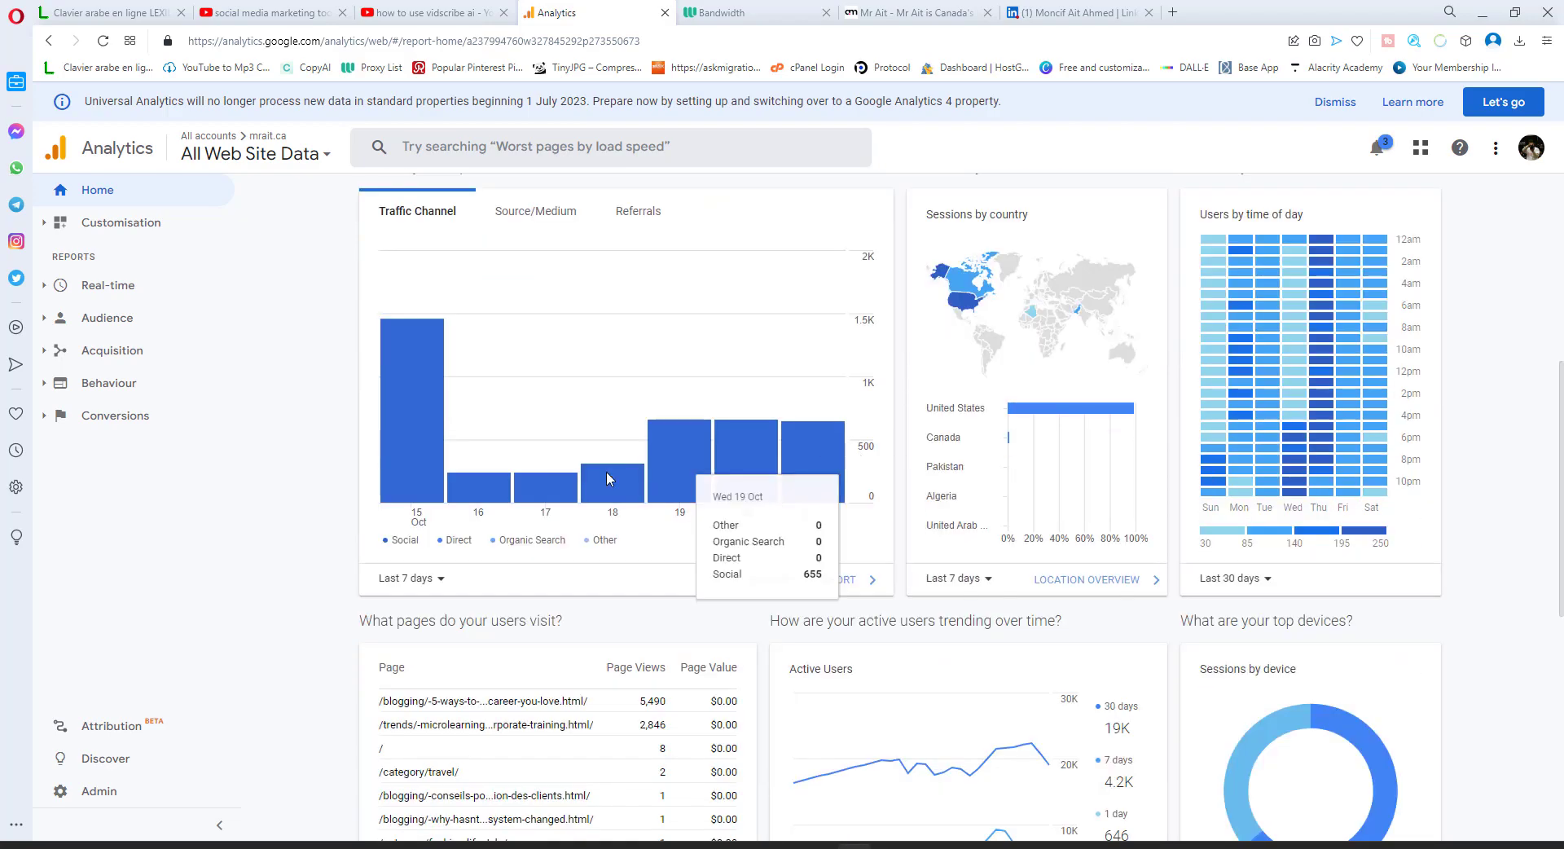
scroll(603, 476, "down", 4)
scroll(1100, 625, "up", 10)
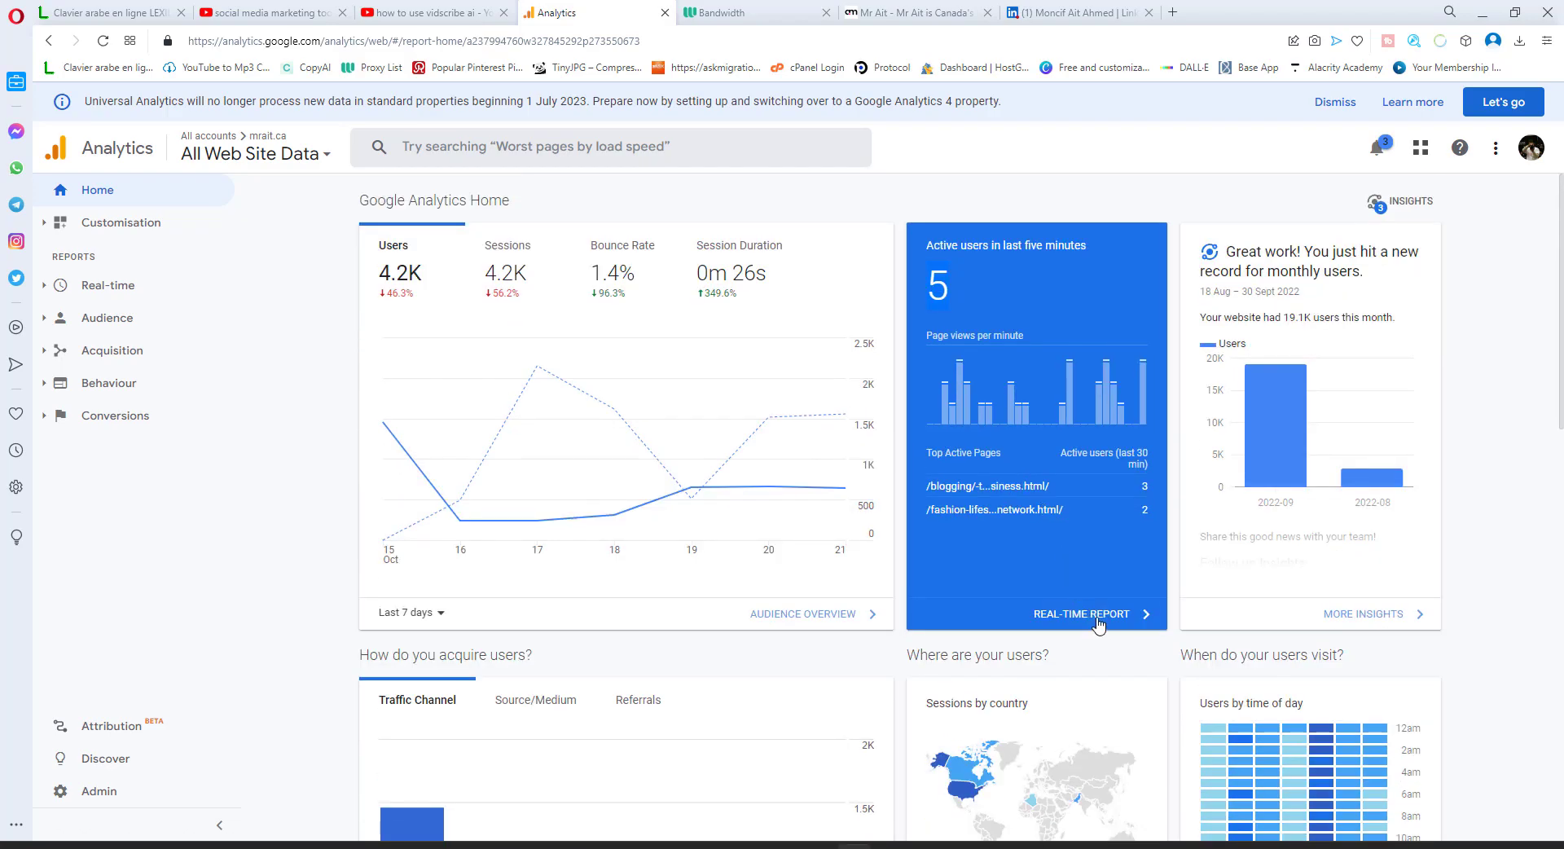
Step: Open the real-time report, examine its keywords and active pages, and reload it to recheck the active users
left_click(1102, 624)
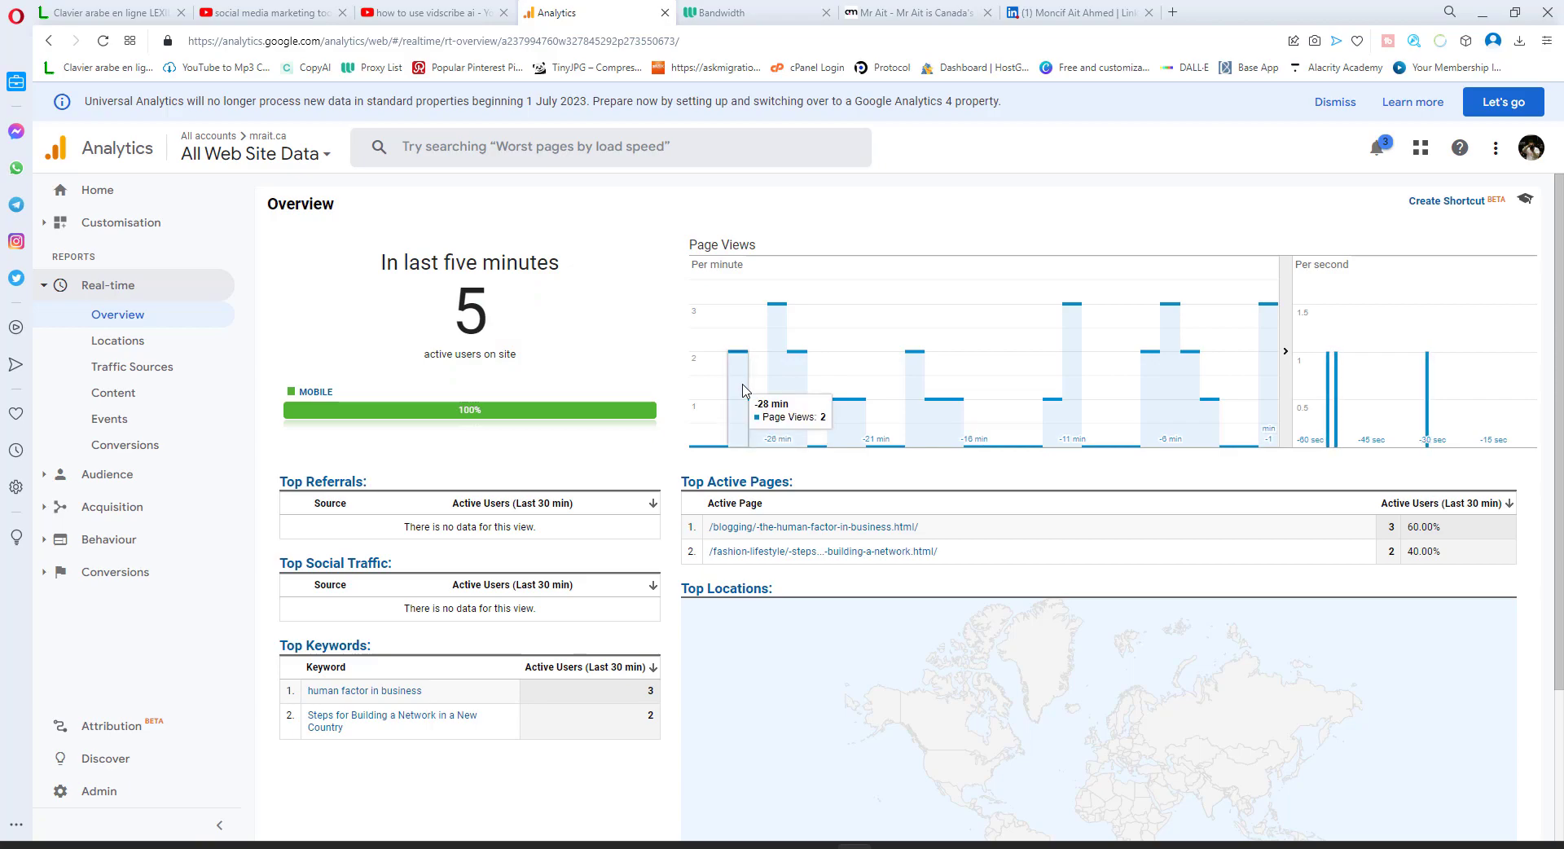
scroll(743, 391, "down", 3)
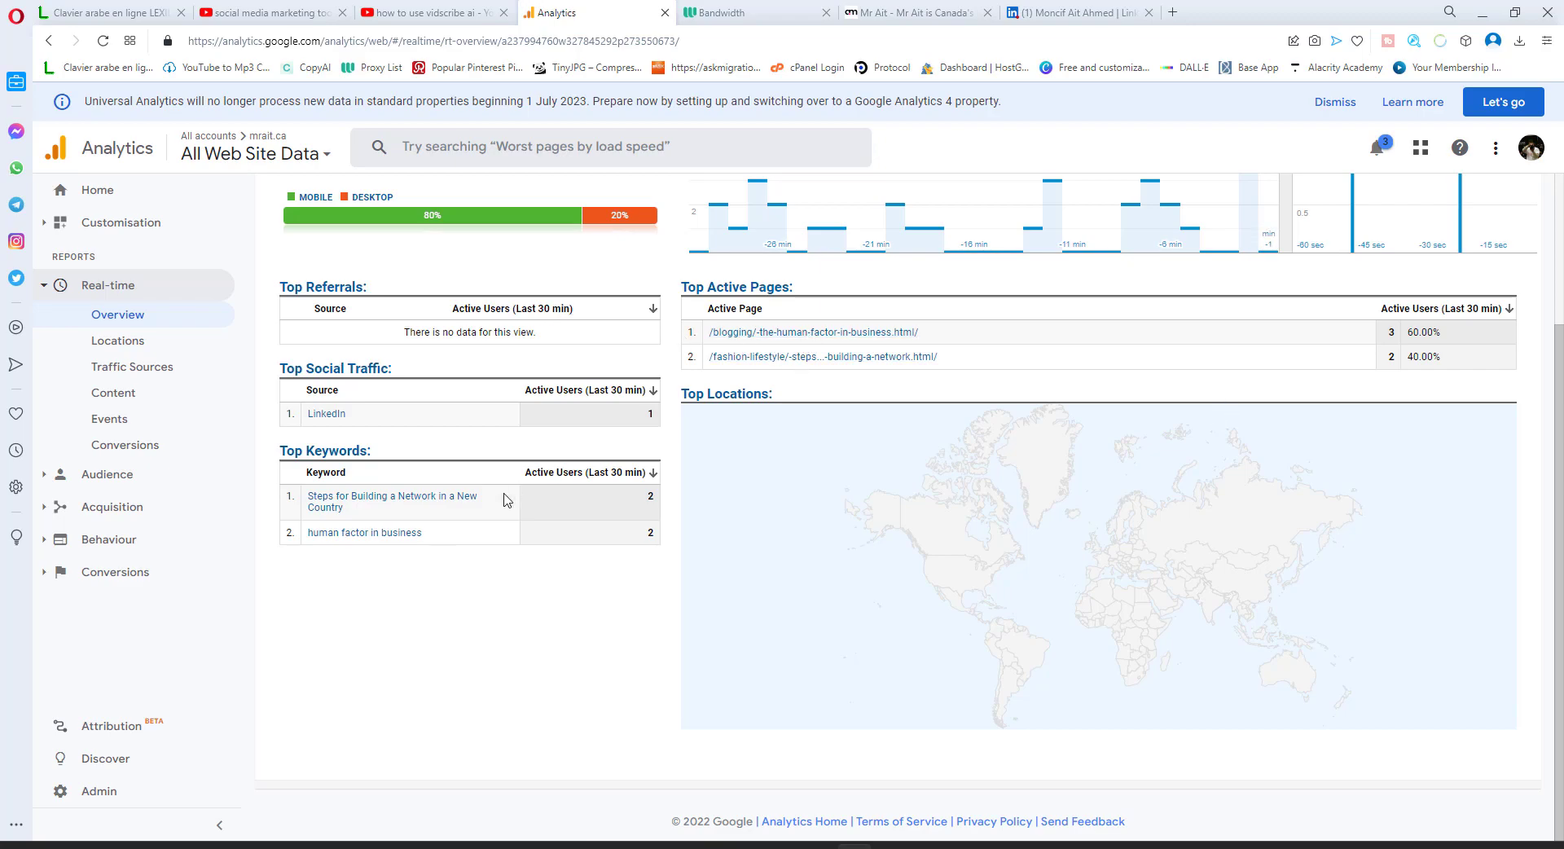
scroll(782, 649, "up", 3)
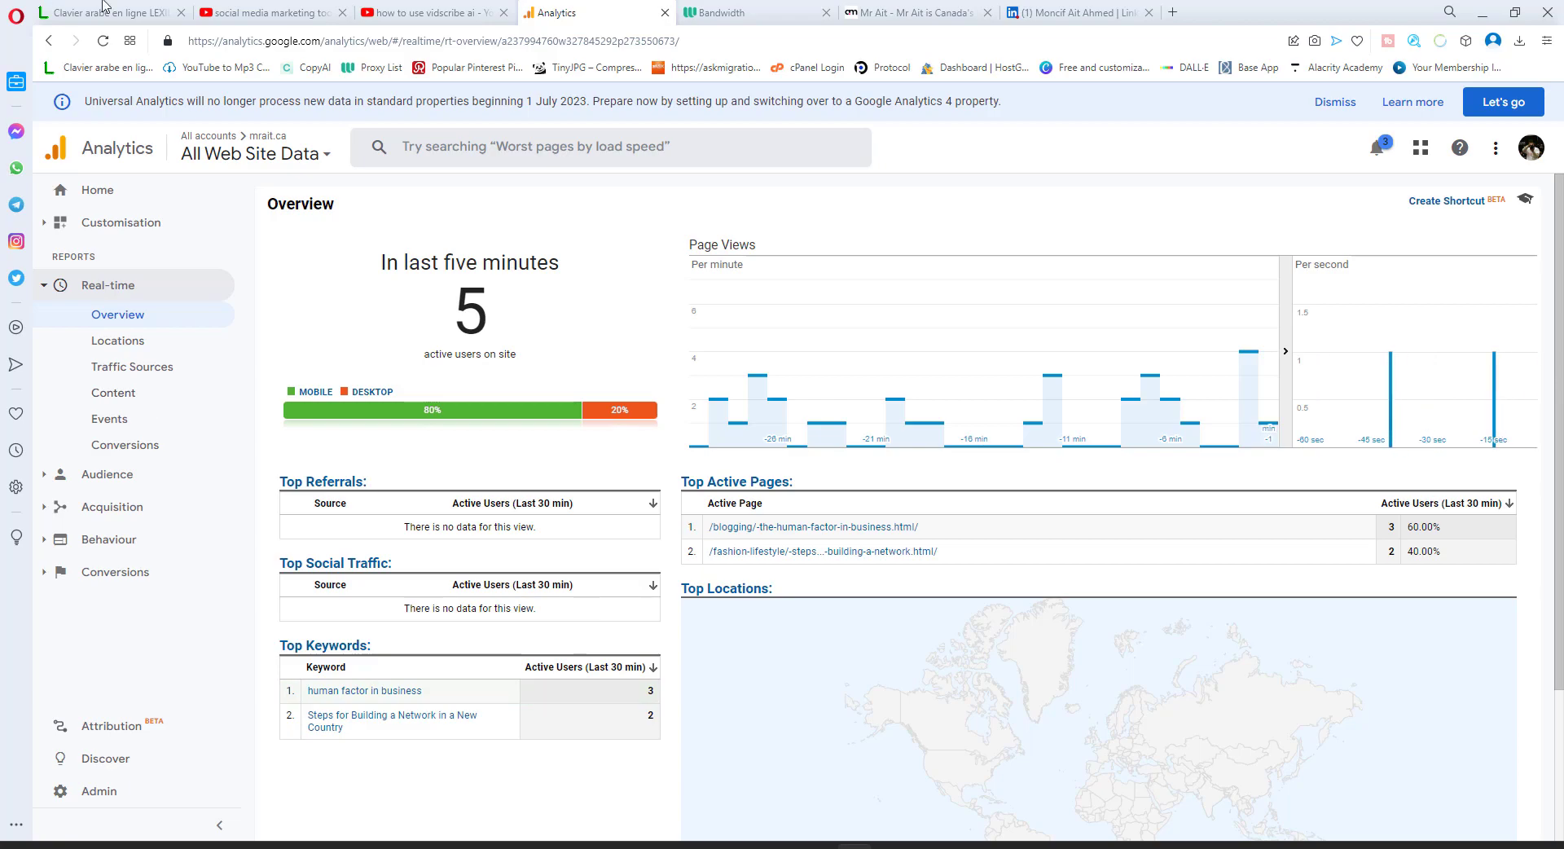
left_click(103, 40)
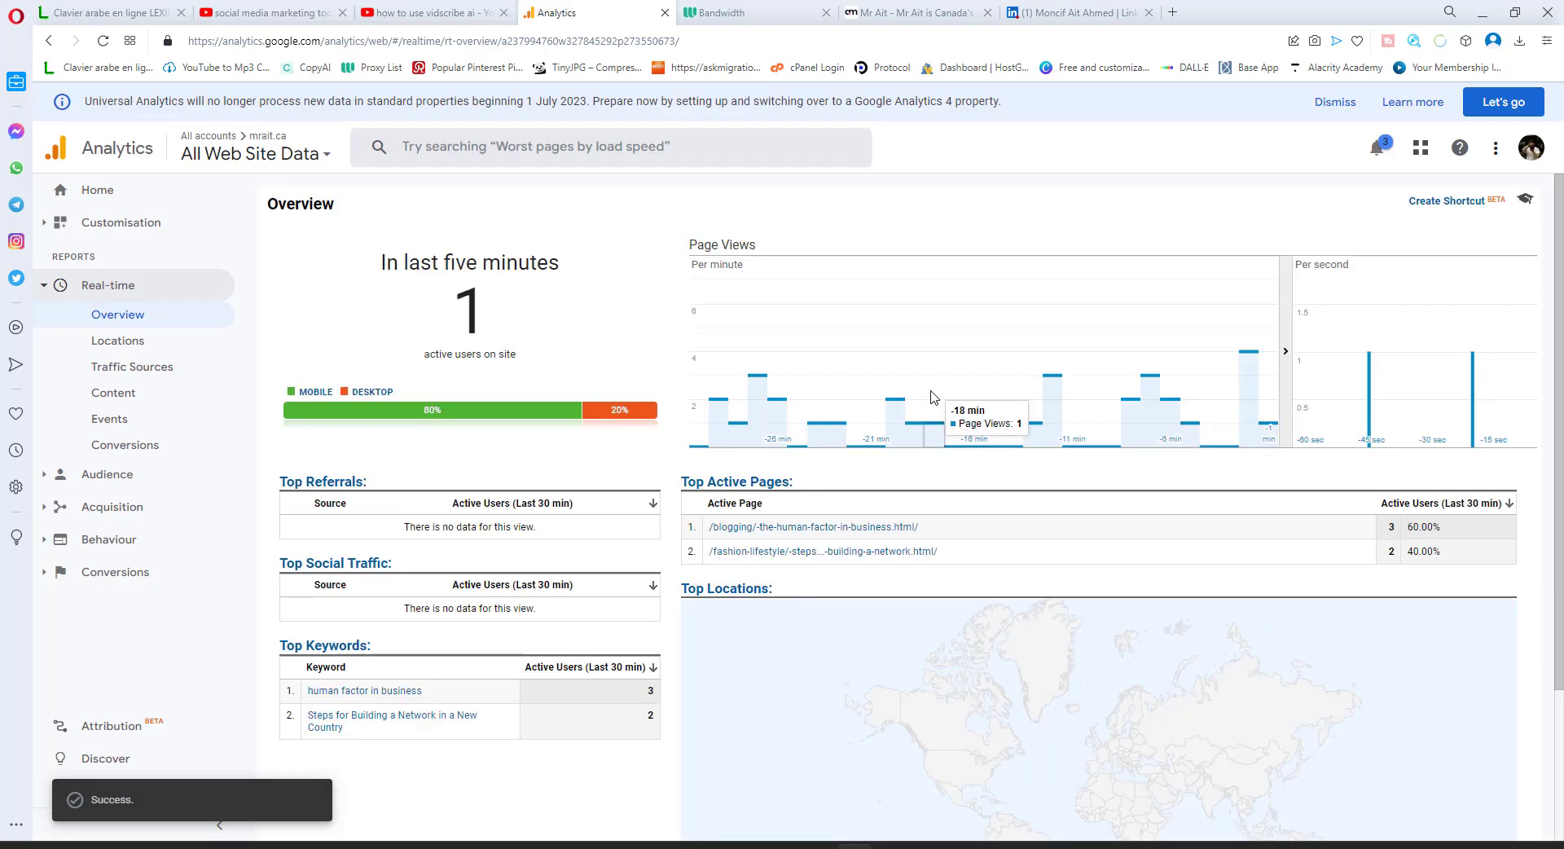
double_click(457, 309)
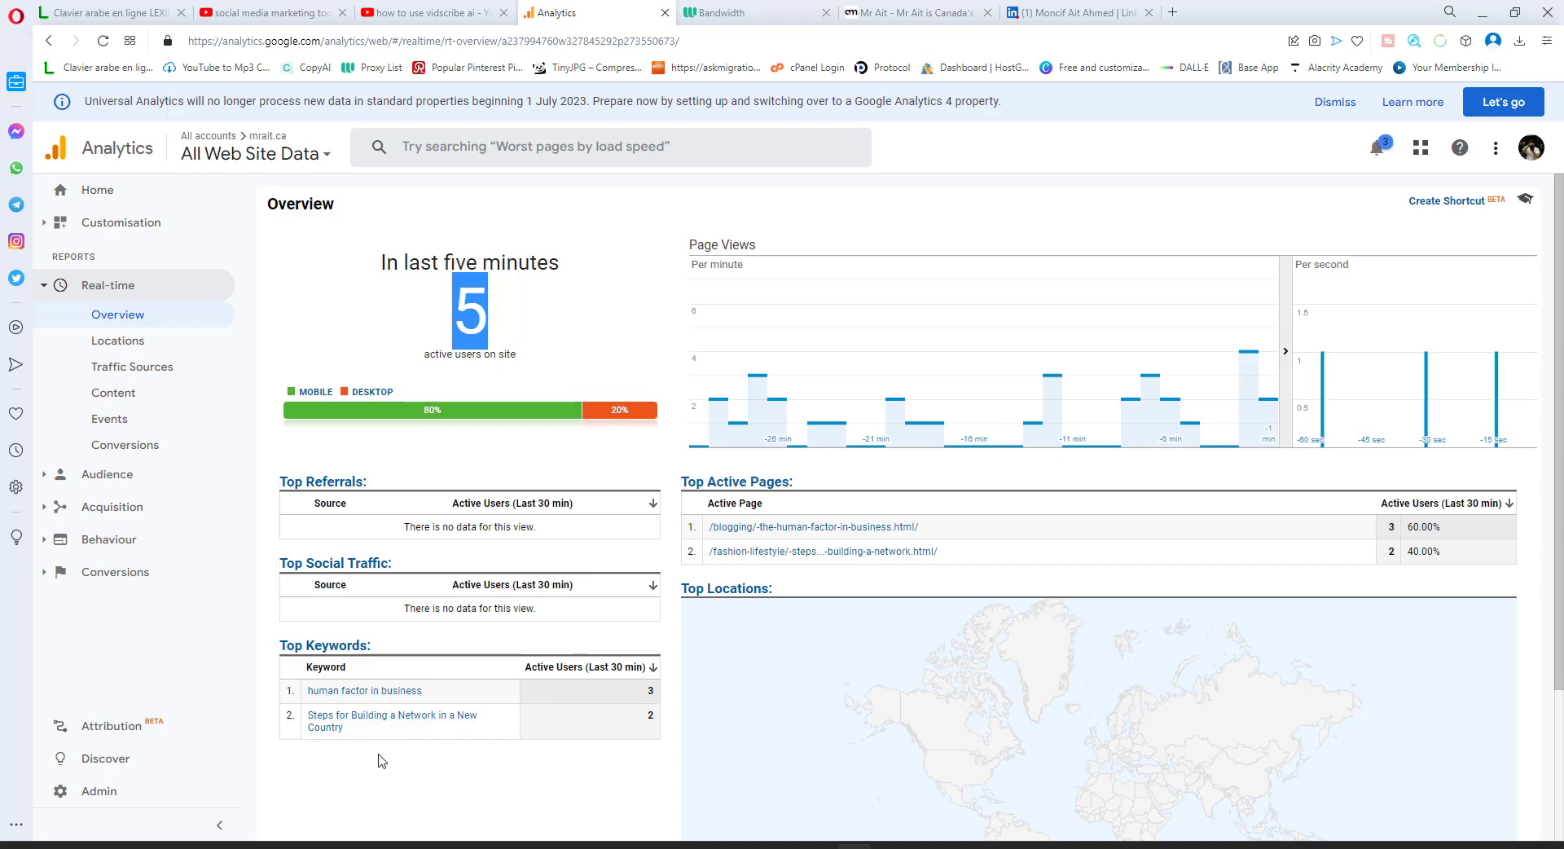
right_click(793, 528)
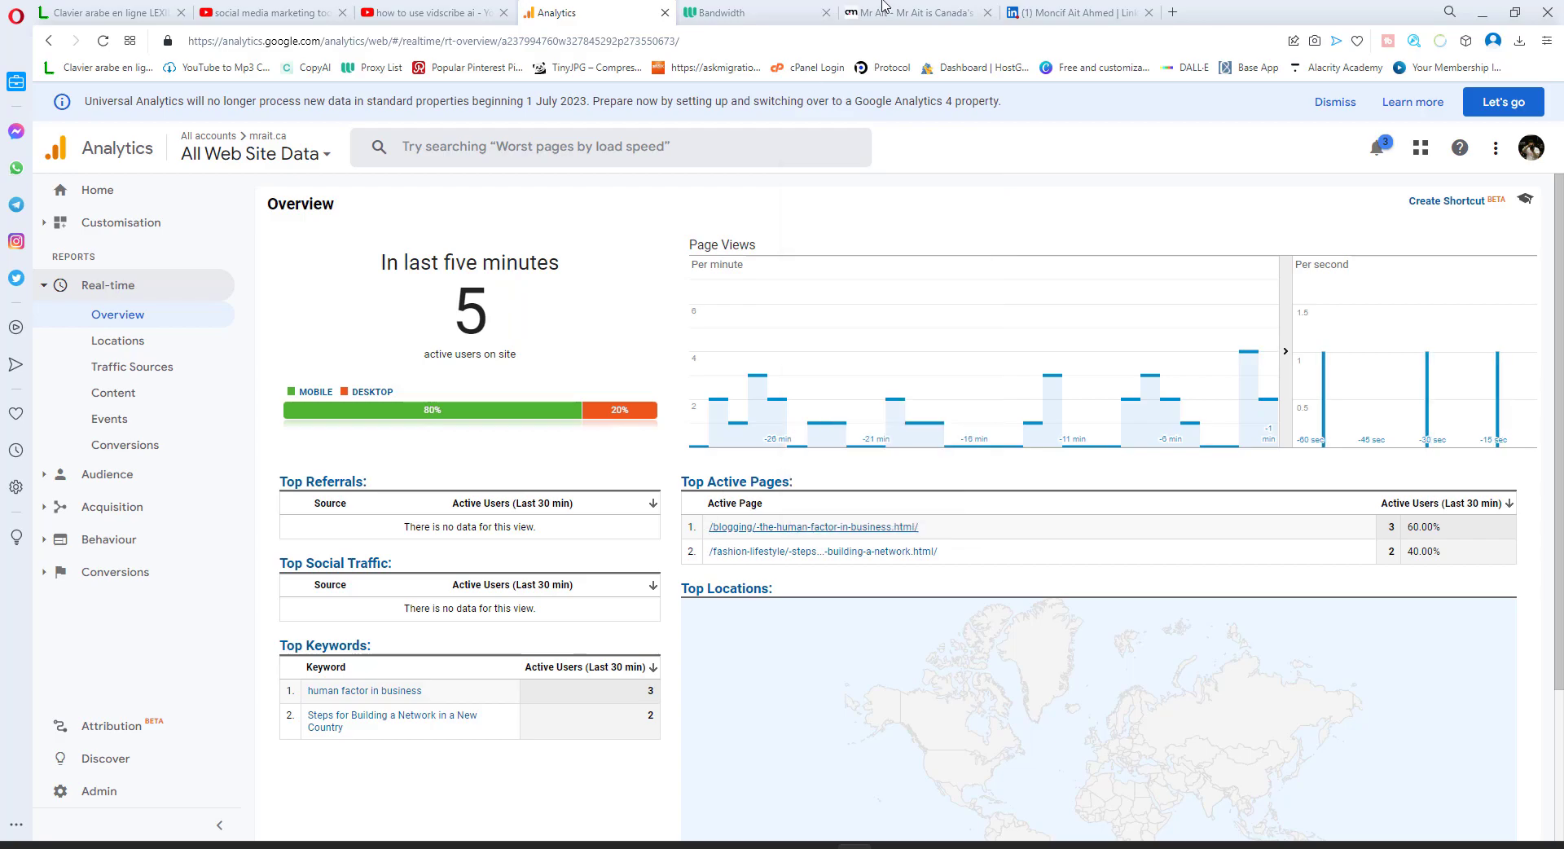
Step: Find the article "The human factor in business" on the mrait.ca home page and open it
left_click(912, 12)
scroll(1077, 403, "up", 9)
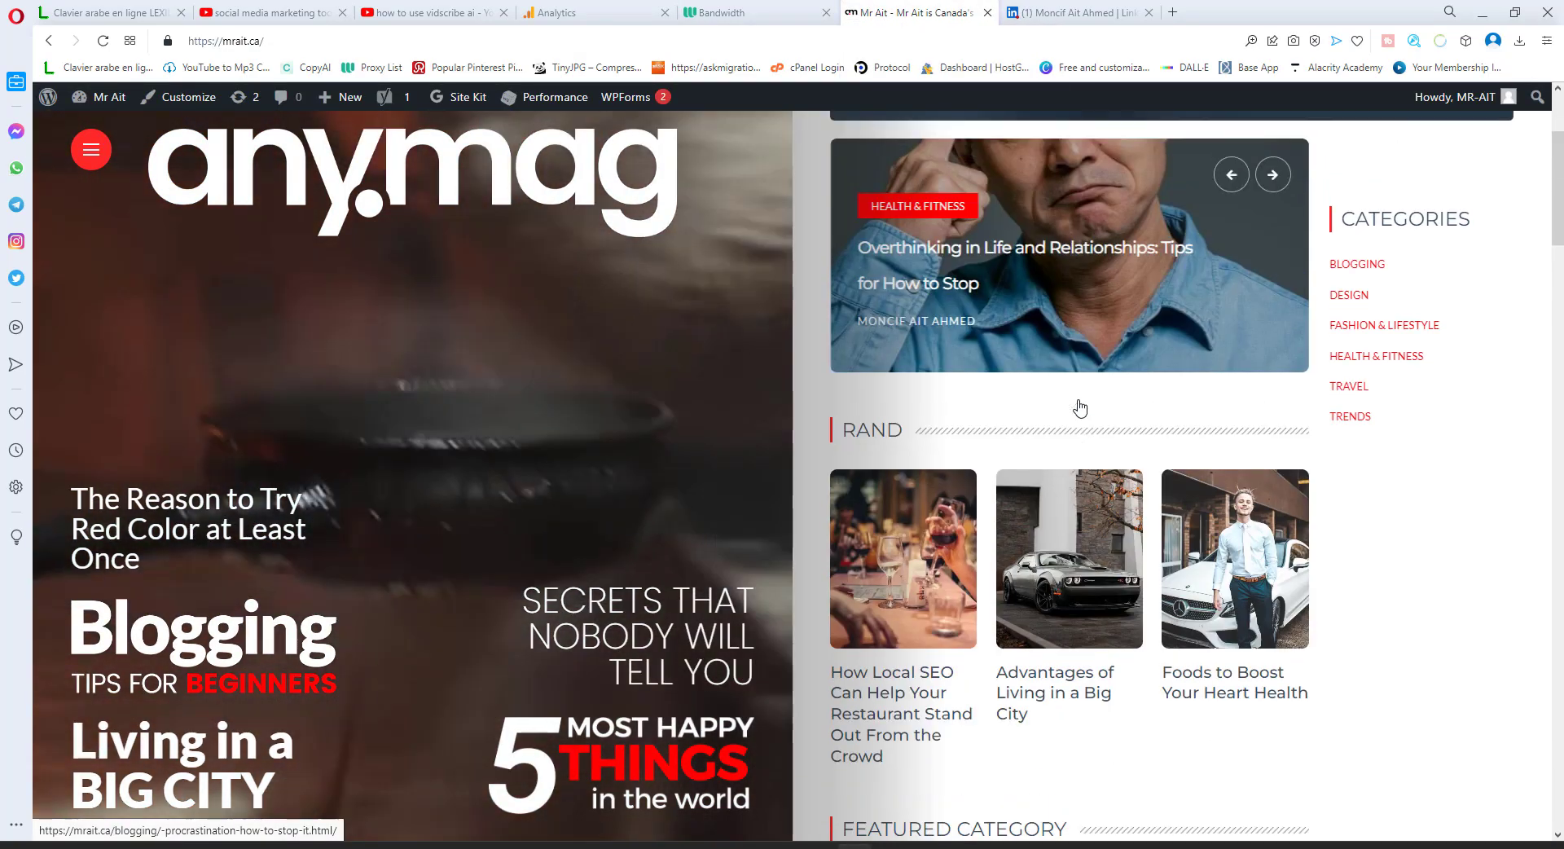
scroll(1078, 403, "down", 15)
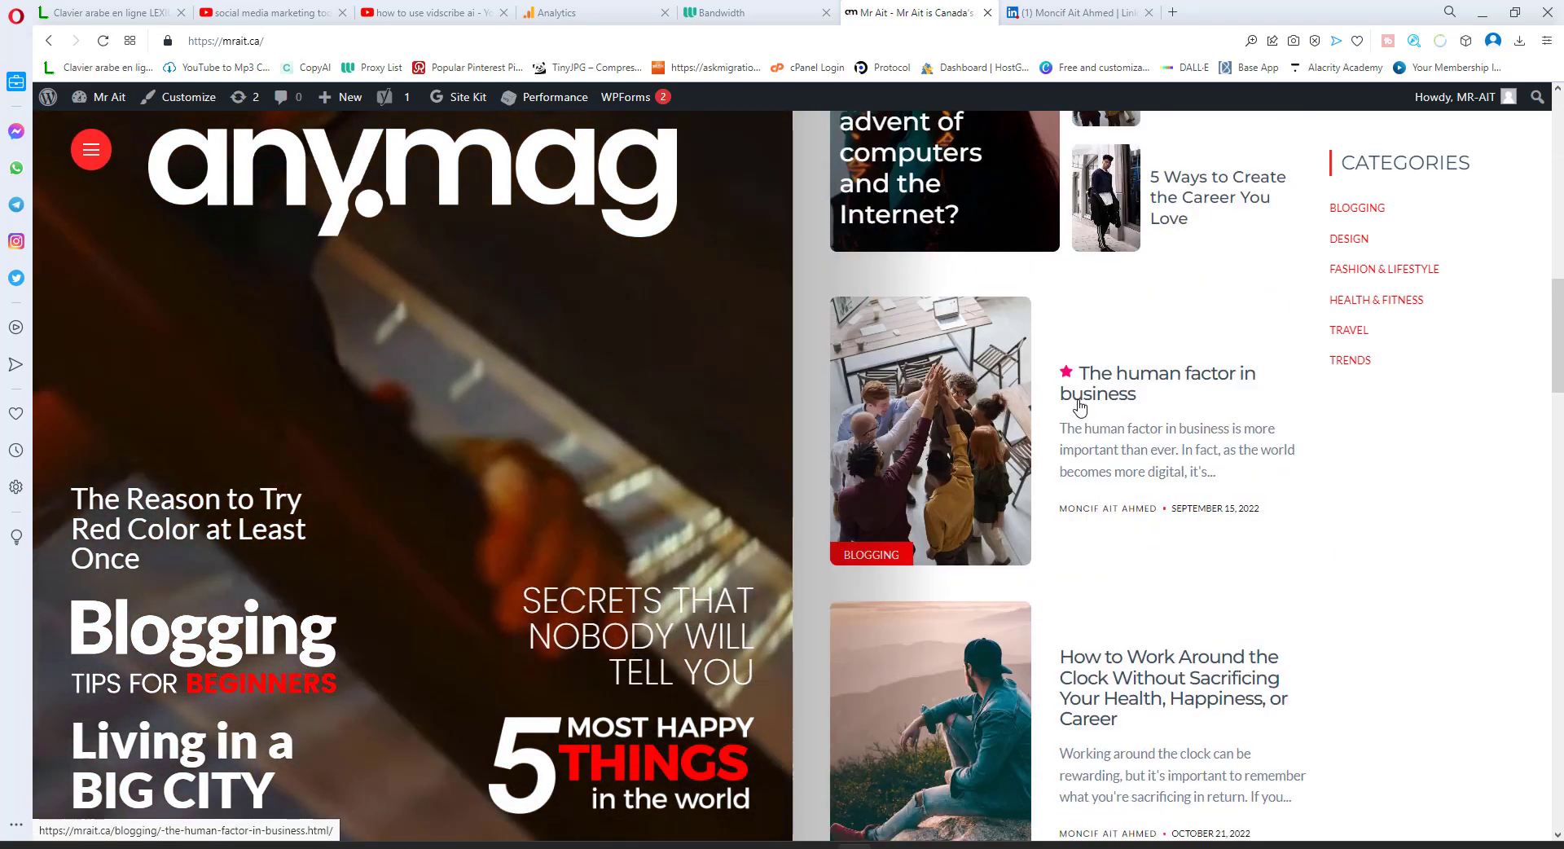
left_click(1079, 405)
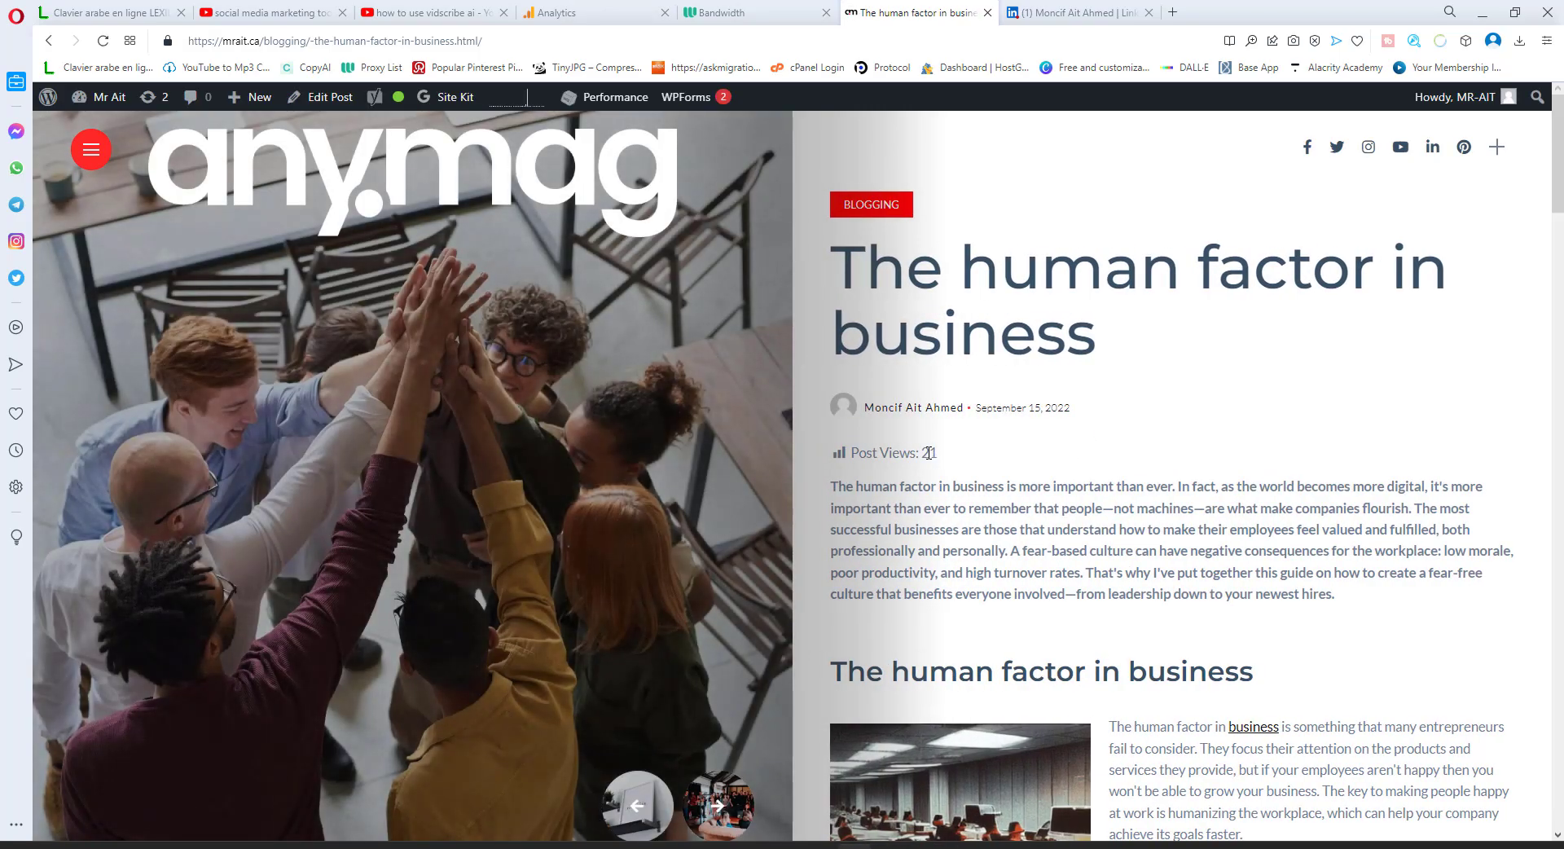
Step: Check the post views of the article and skim through the rest of its page
double_click(932, 452)
left_click(934, 451)
scroll(1006, 452, "down", 6)
scroll(1006, 452, "down", 20)
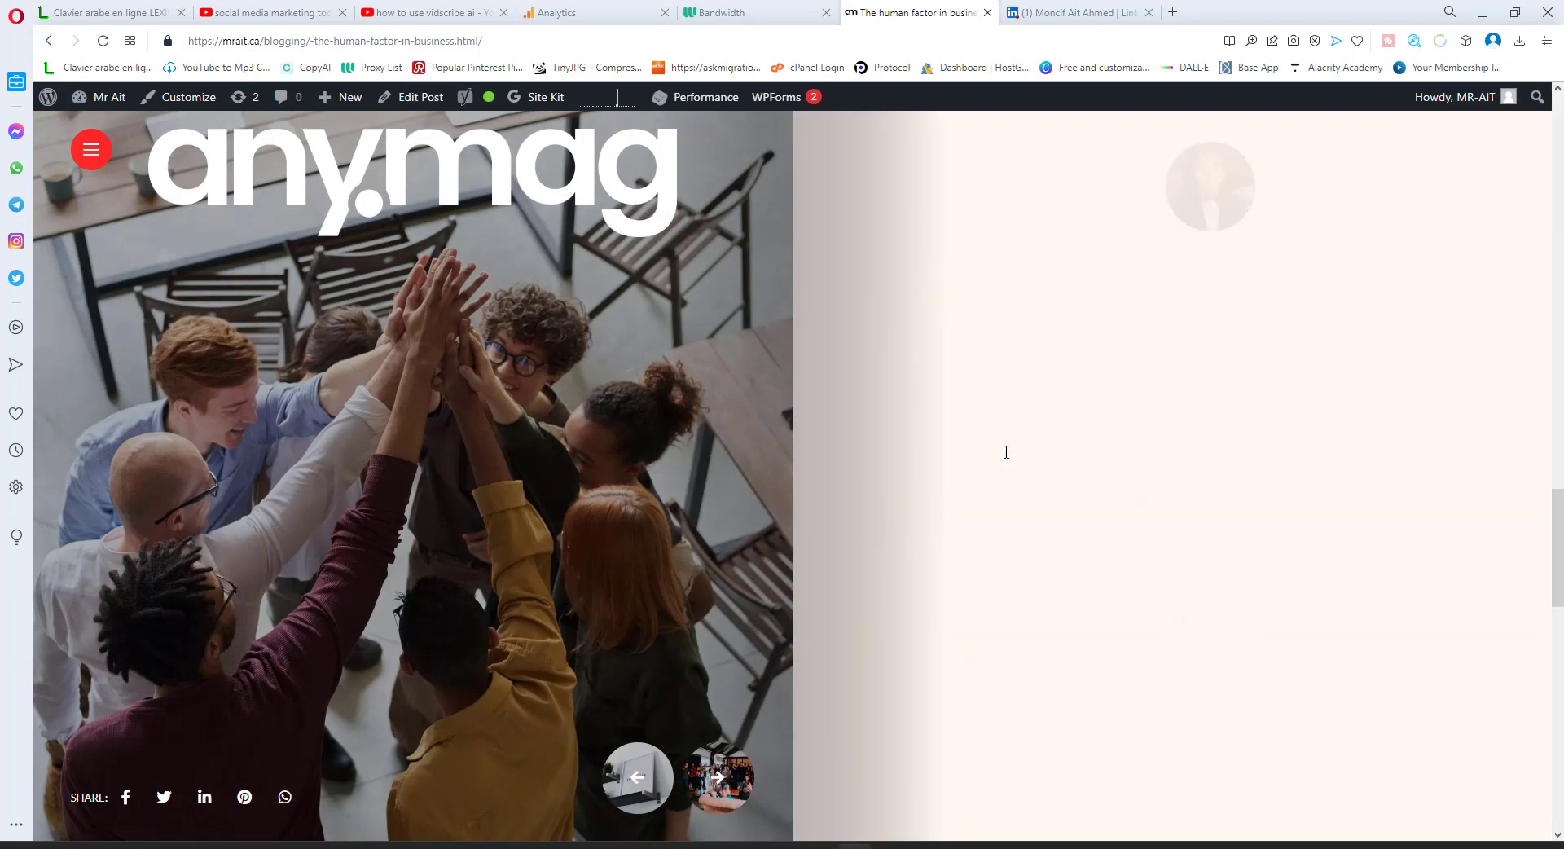
Step: Check the progress of both traffic generator windows and examine the Webshare bandwidth and proxy usage statistics
left_click(720, 12)
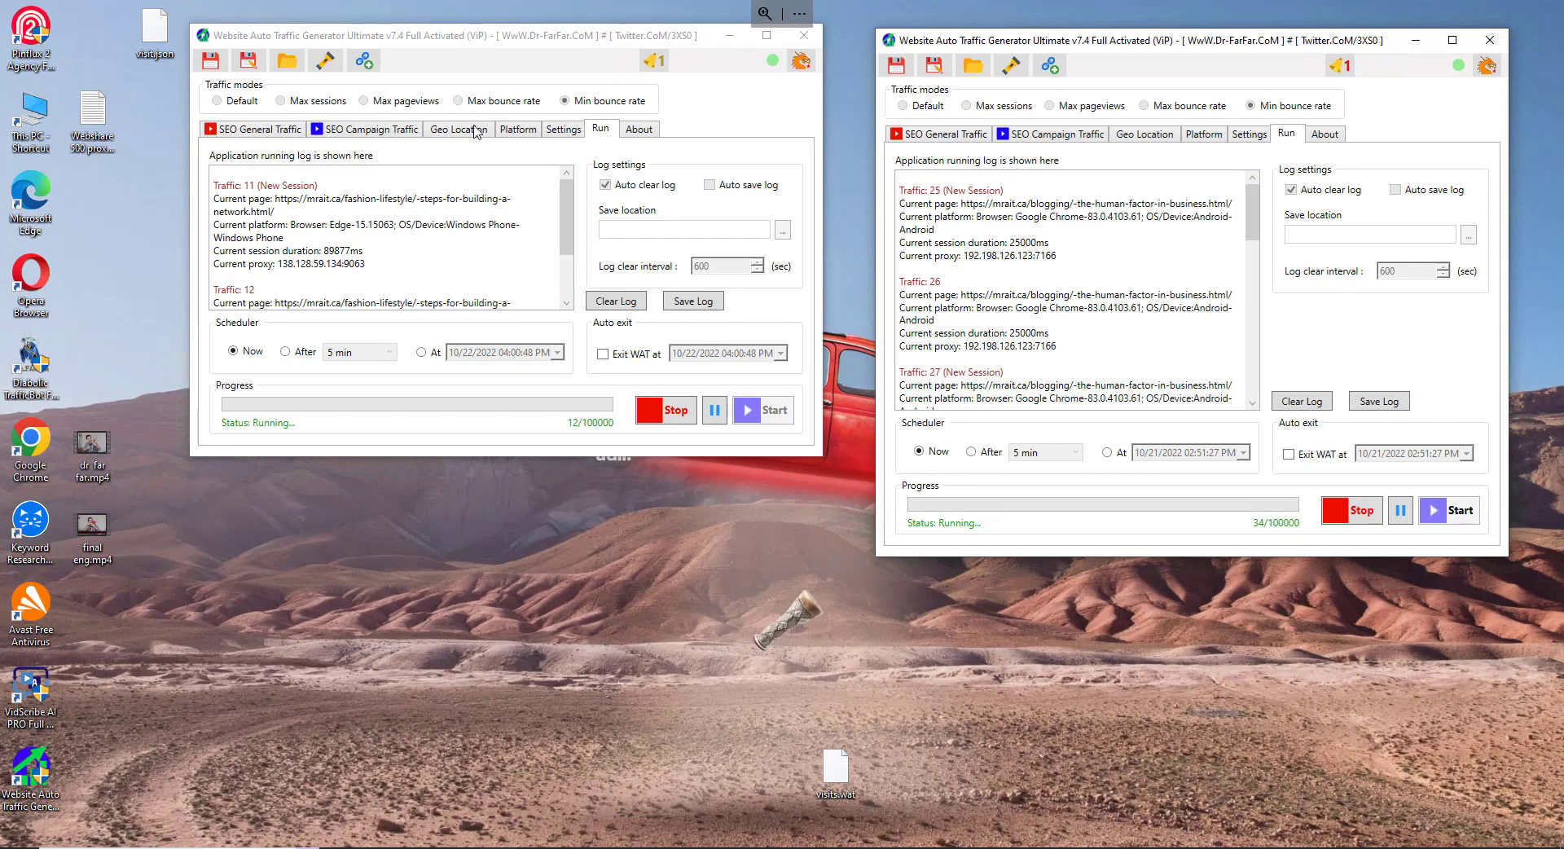
left_click_drag(436, 40, 432, 44)
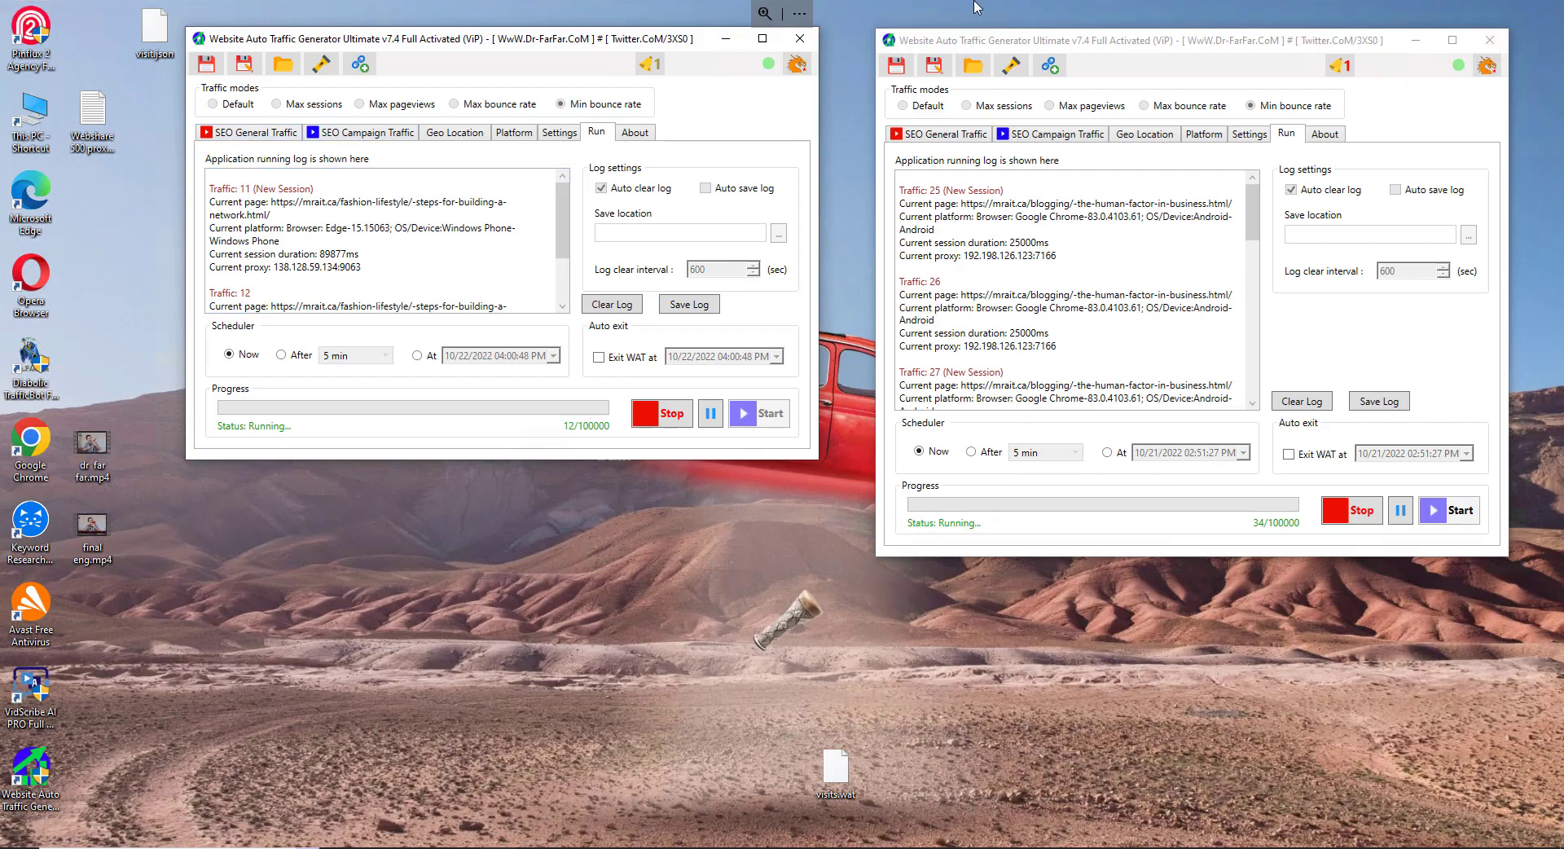
left_click(1473, 12)
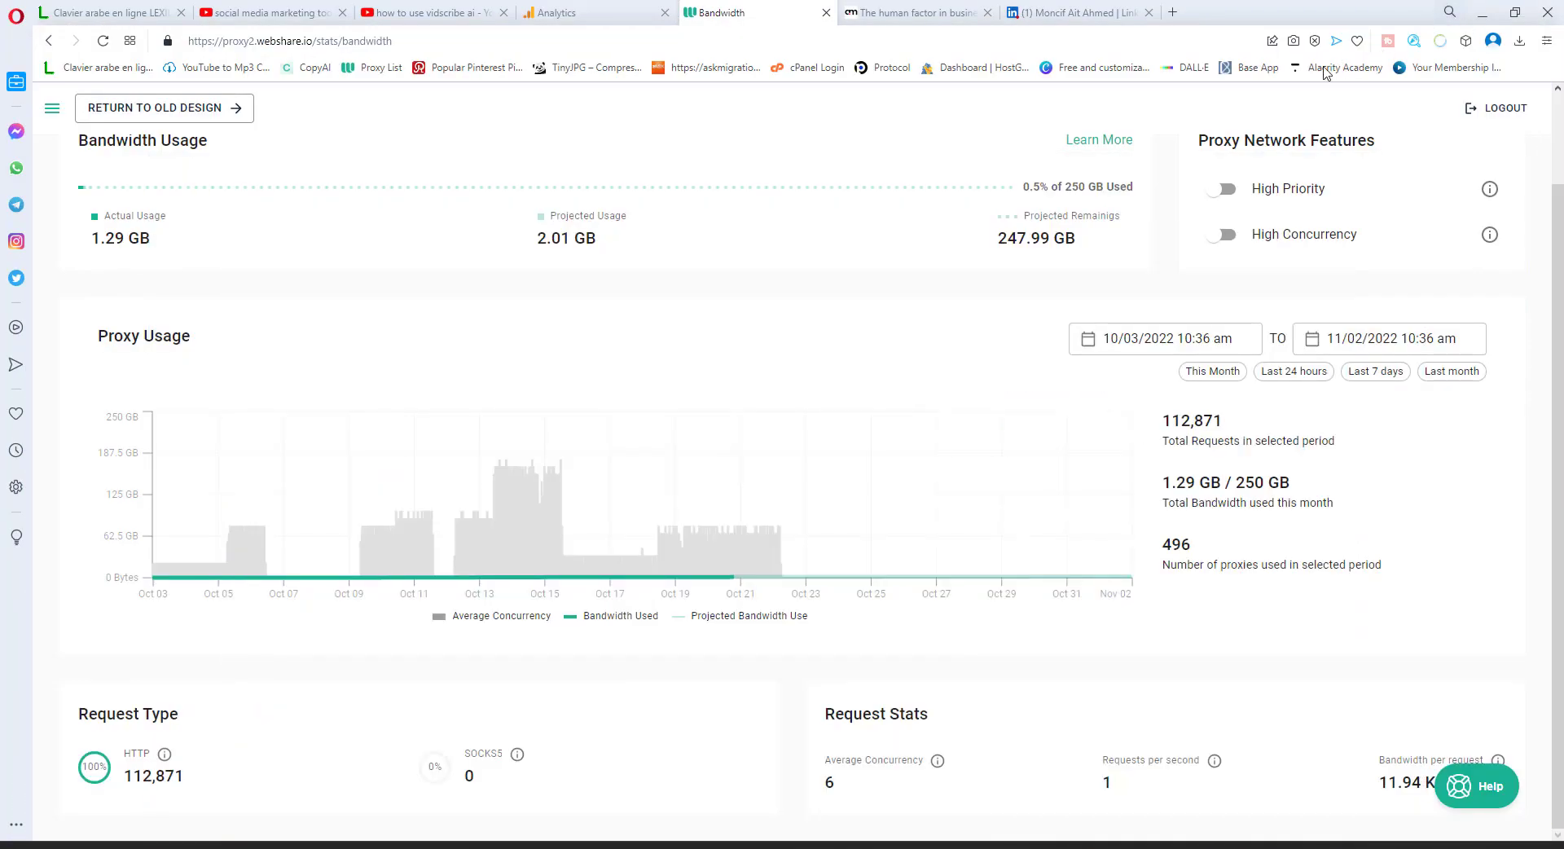
scroll(748, 284, "up", 2)
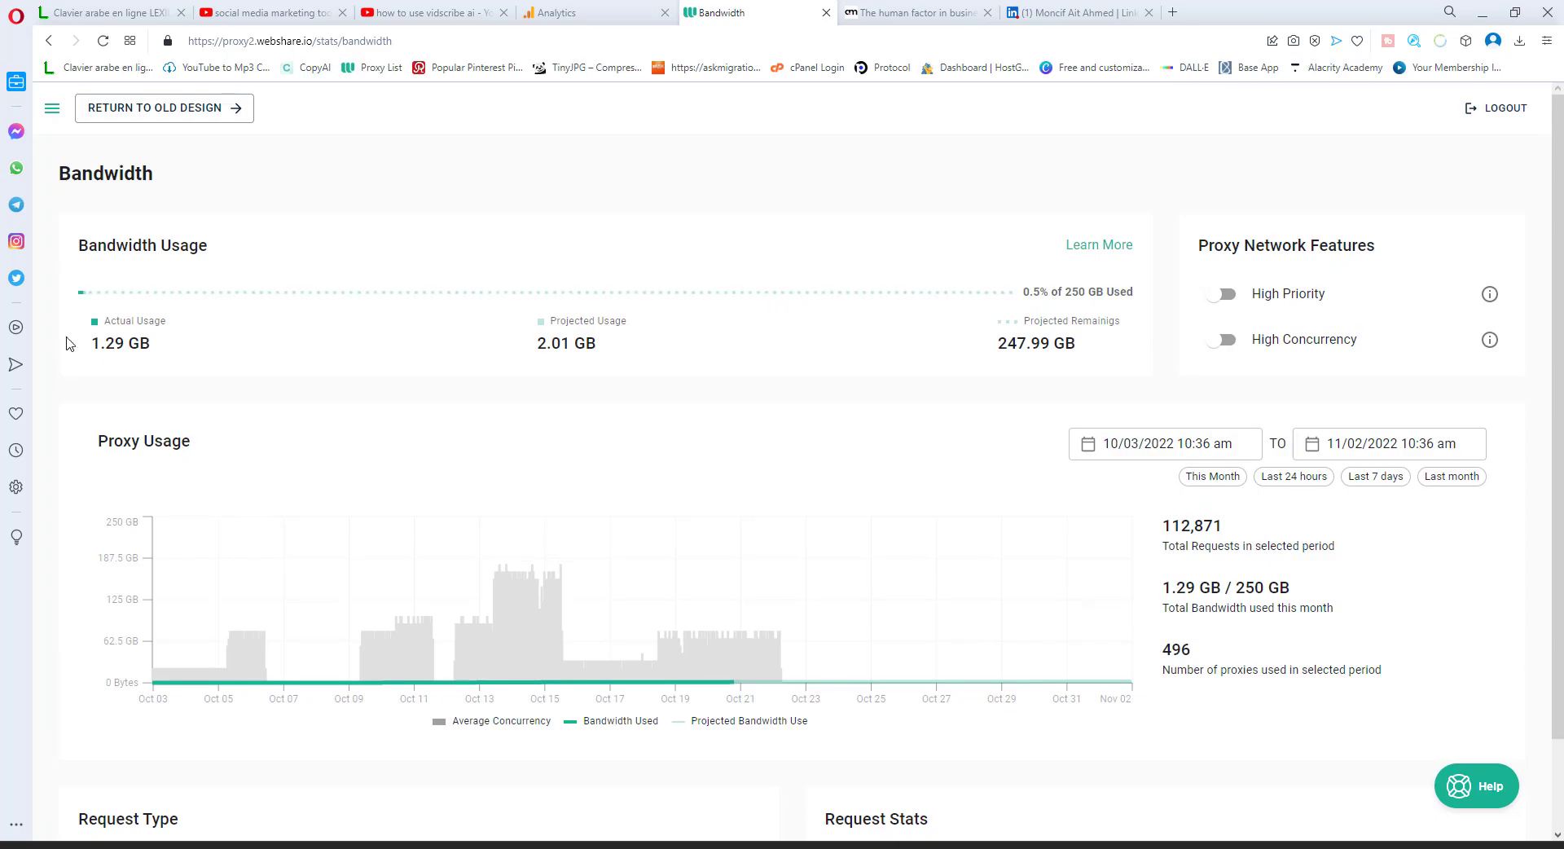
mouse_move(124, 343)
left_mouse_down()
mouse_move(90, 343)
mouse_move(104, 343)
left_mouse_up()
left_click(572, 334)
scroll(722, 335, "down", 2)
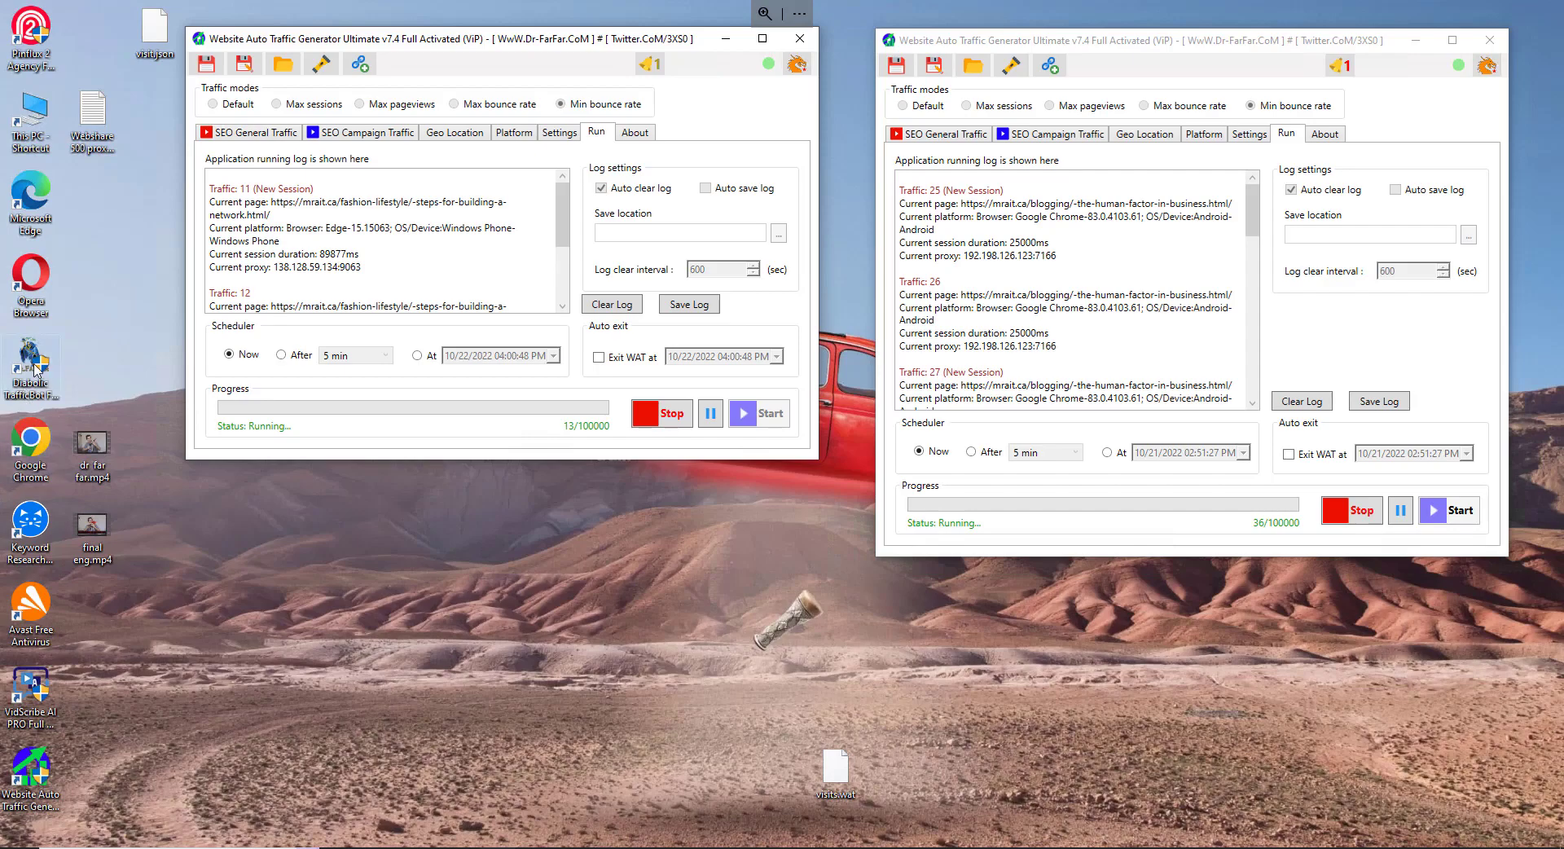
Step: Stop the traffic run for the fashion-lifestyle page and reposition the two traffic generator windows
left_click(677, 416)
mouse_move(1020, 40)
left_mouse_down()
mouse_move(1079, 41)
mouse_move(1045, 41)
left_mouse_up()
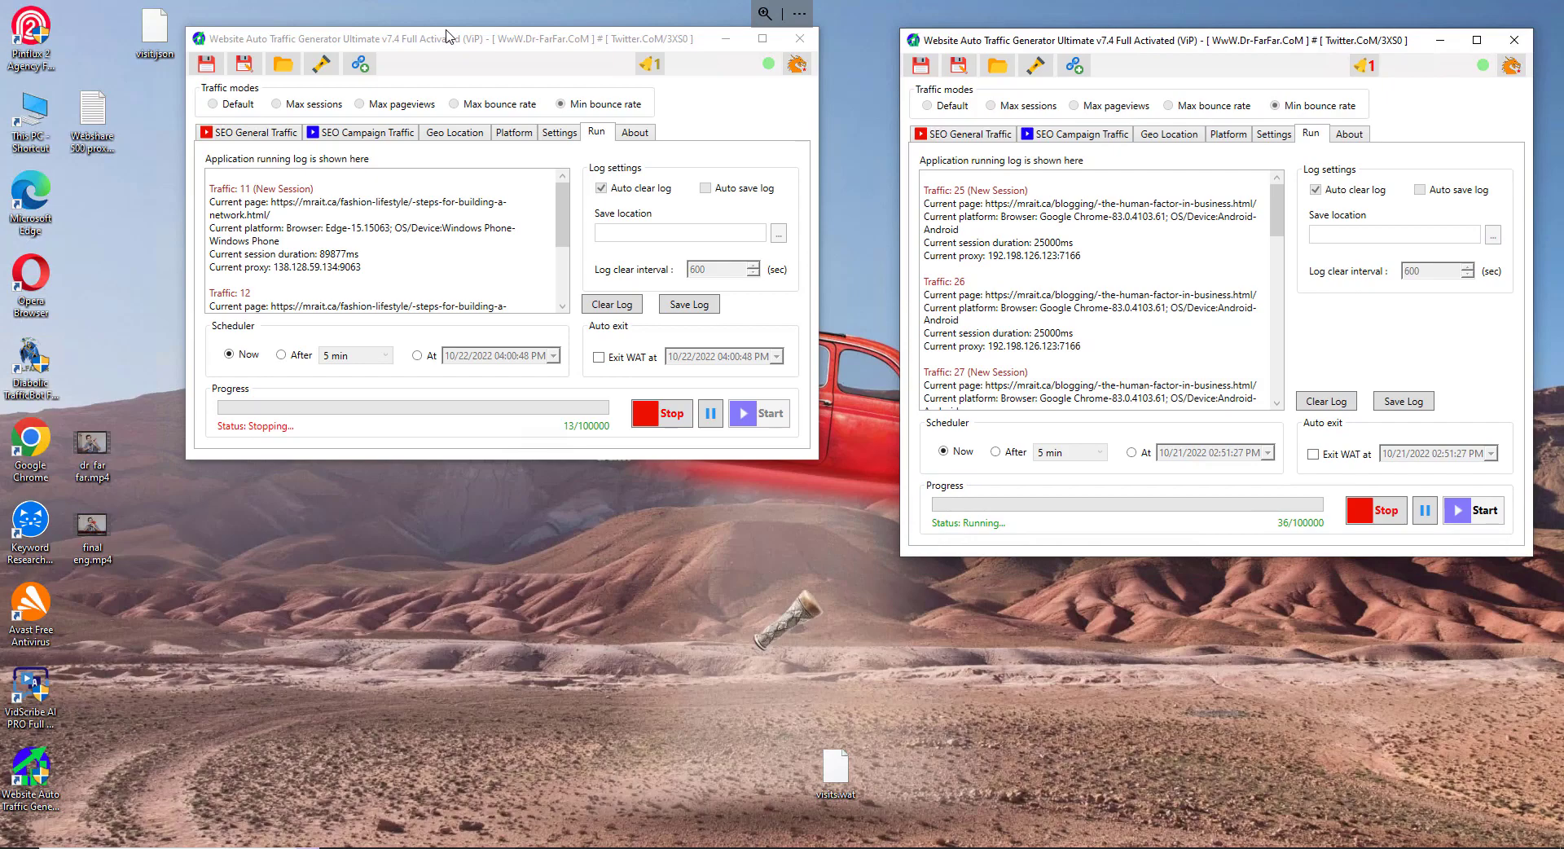
left_click_drag(447, 36, 451, 118)
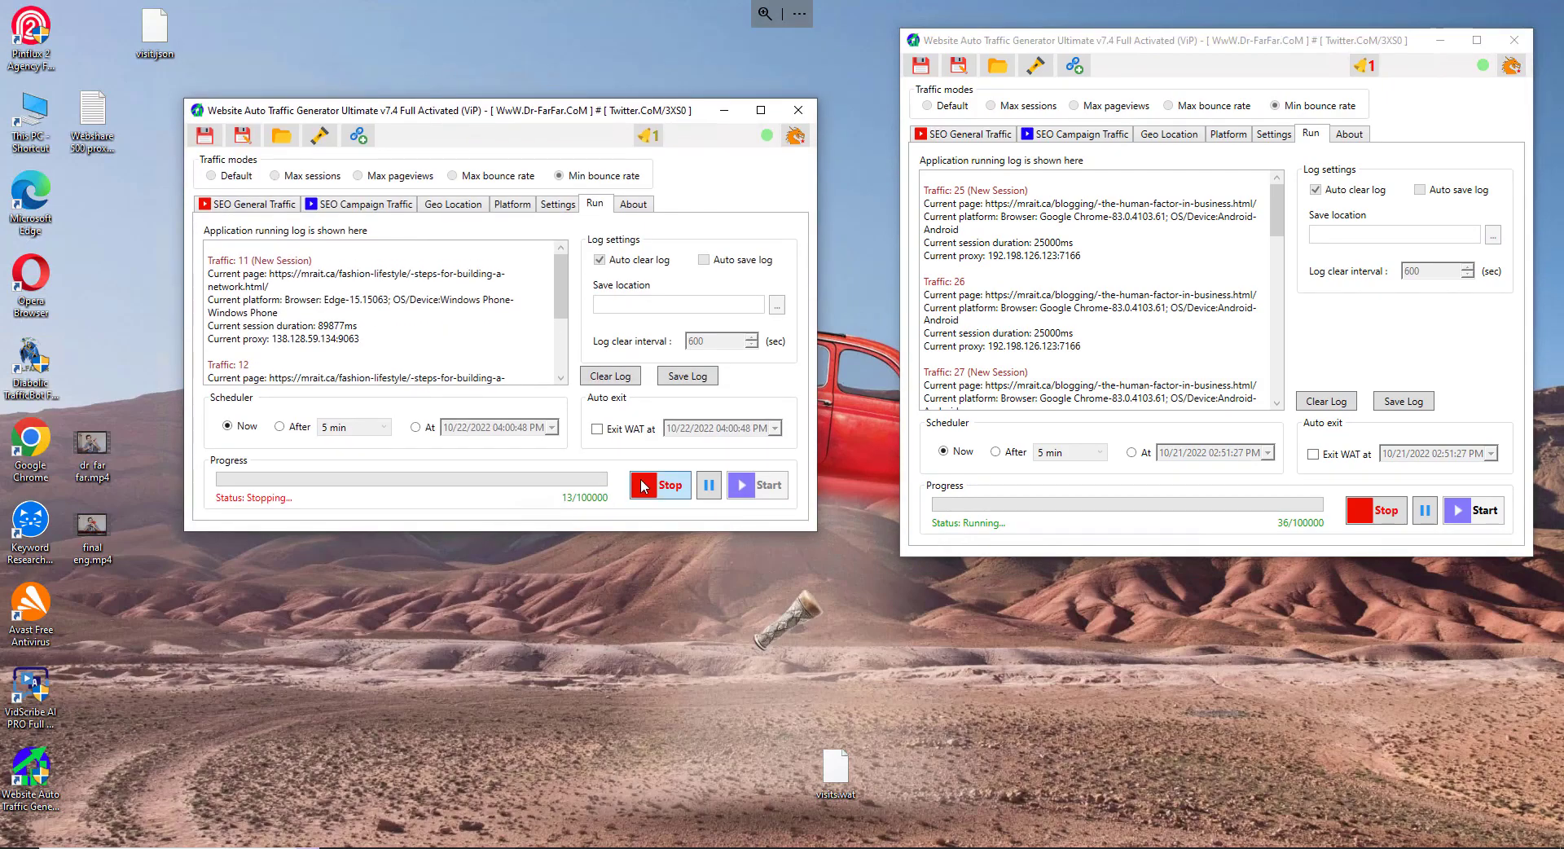
Step: Move the JSON file below the Webshare proxies file on the desktop and view the fashion-lifestyle run's general and campaign traffic setups
left_click_drag(147, 29, 113, 291)
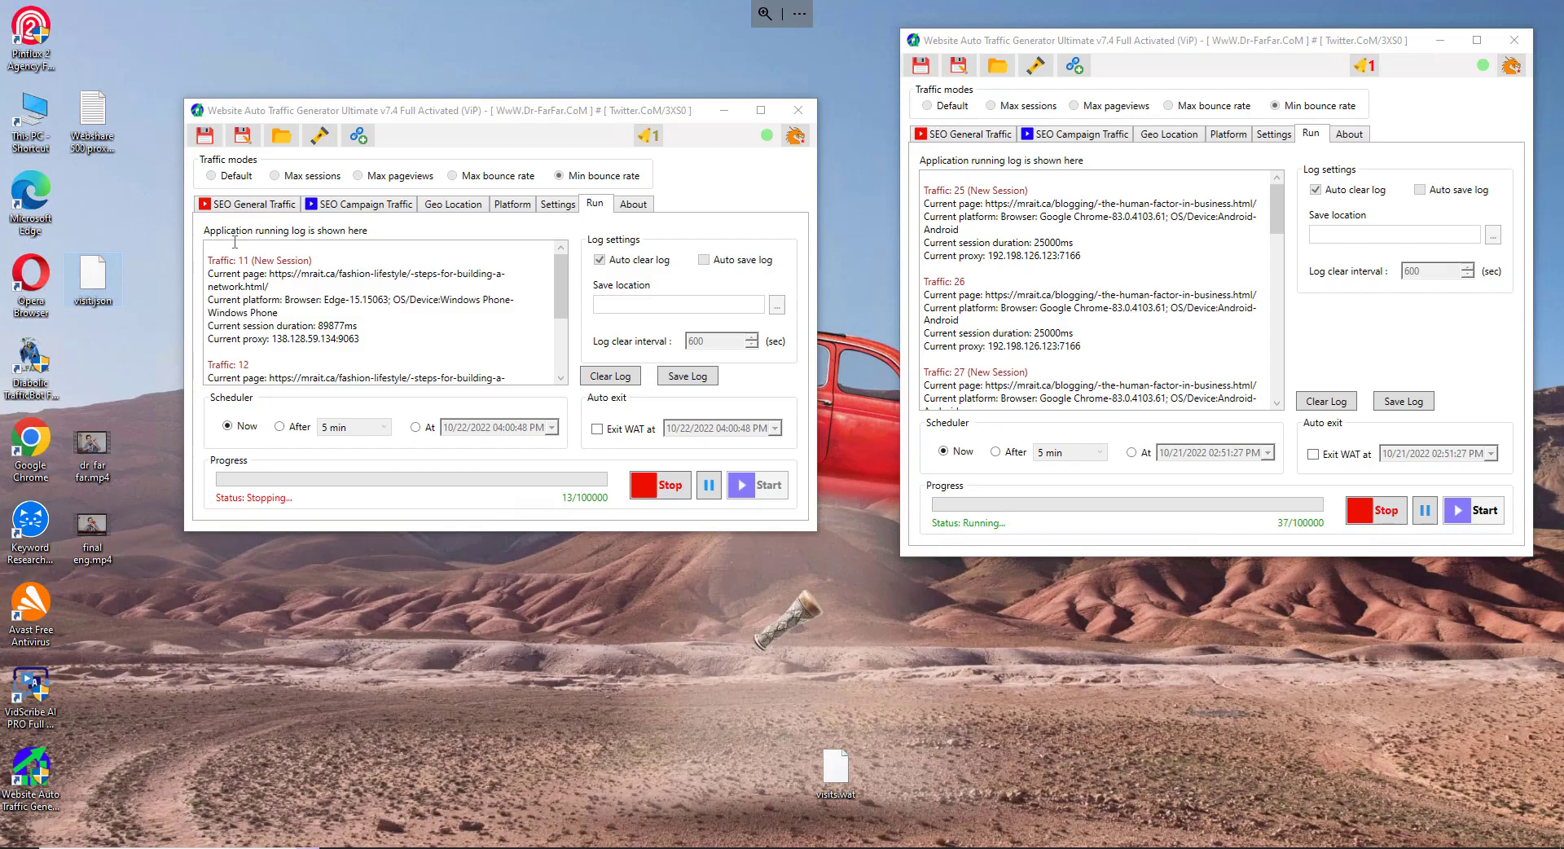
left_click(256, 205)
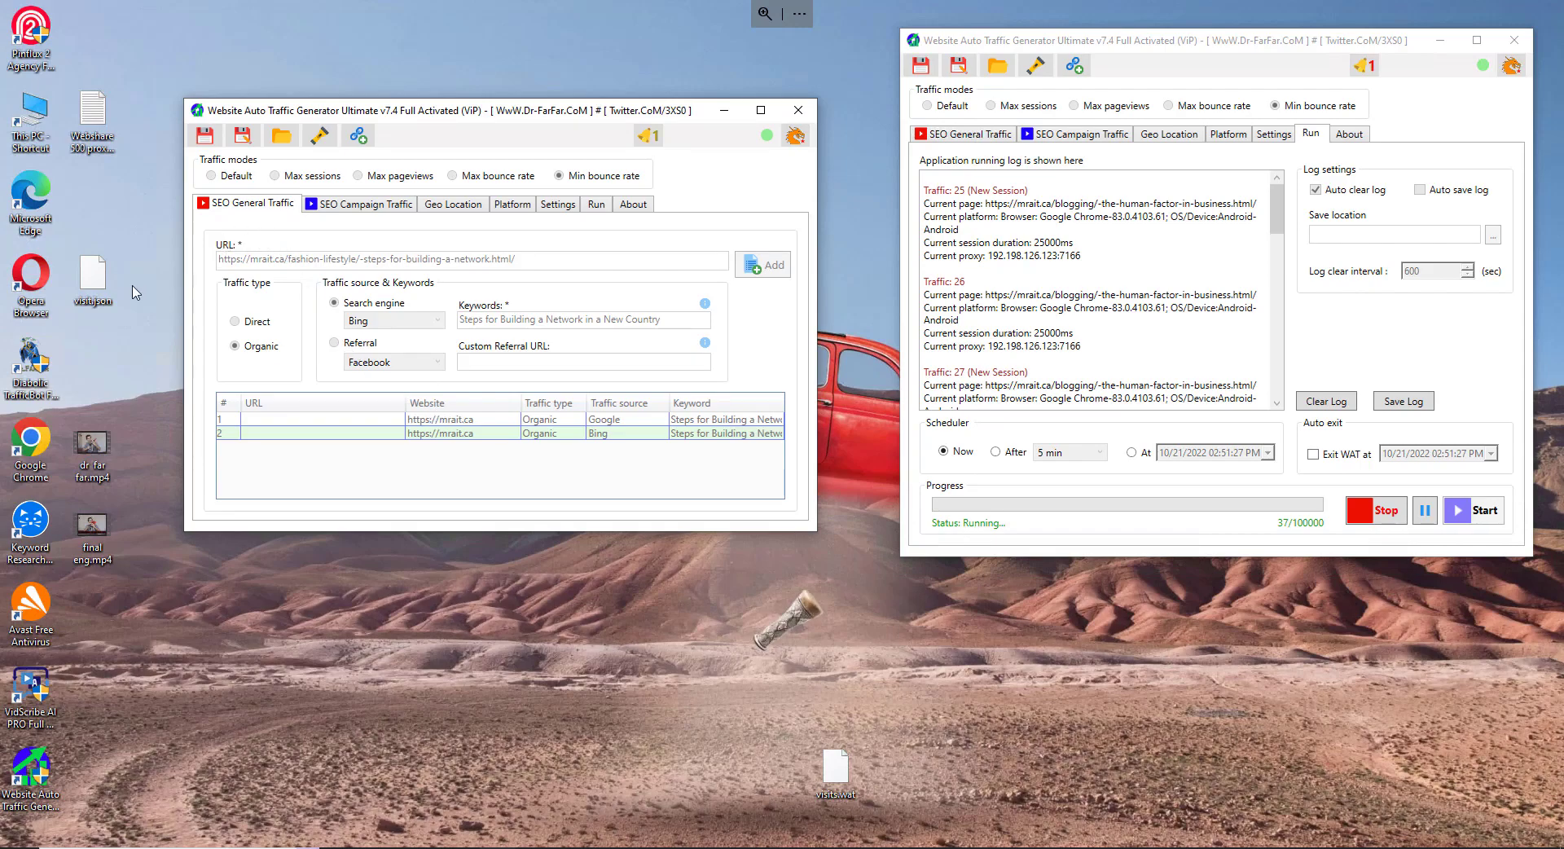
left_click_drag(438, 121, 455, 81)
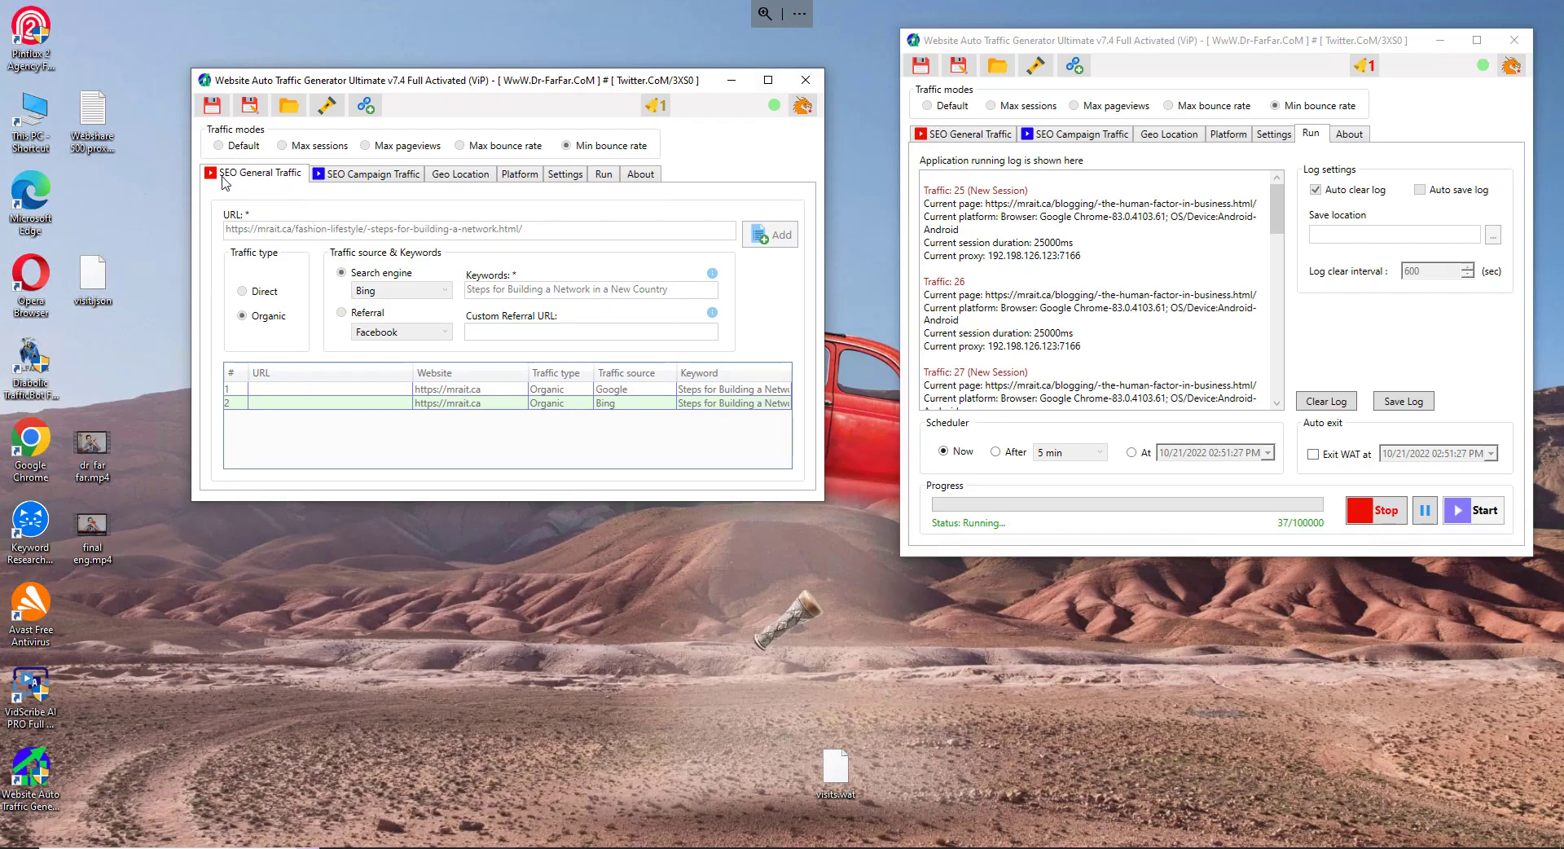
left_click(348, 174)
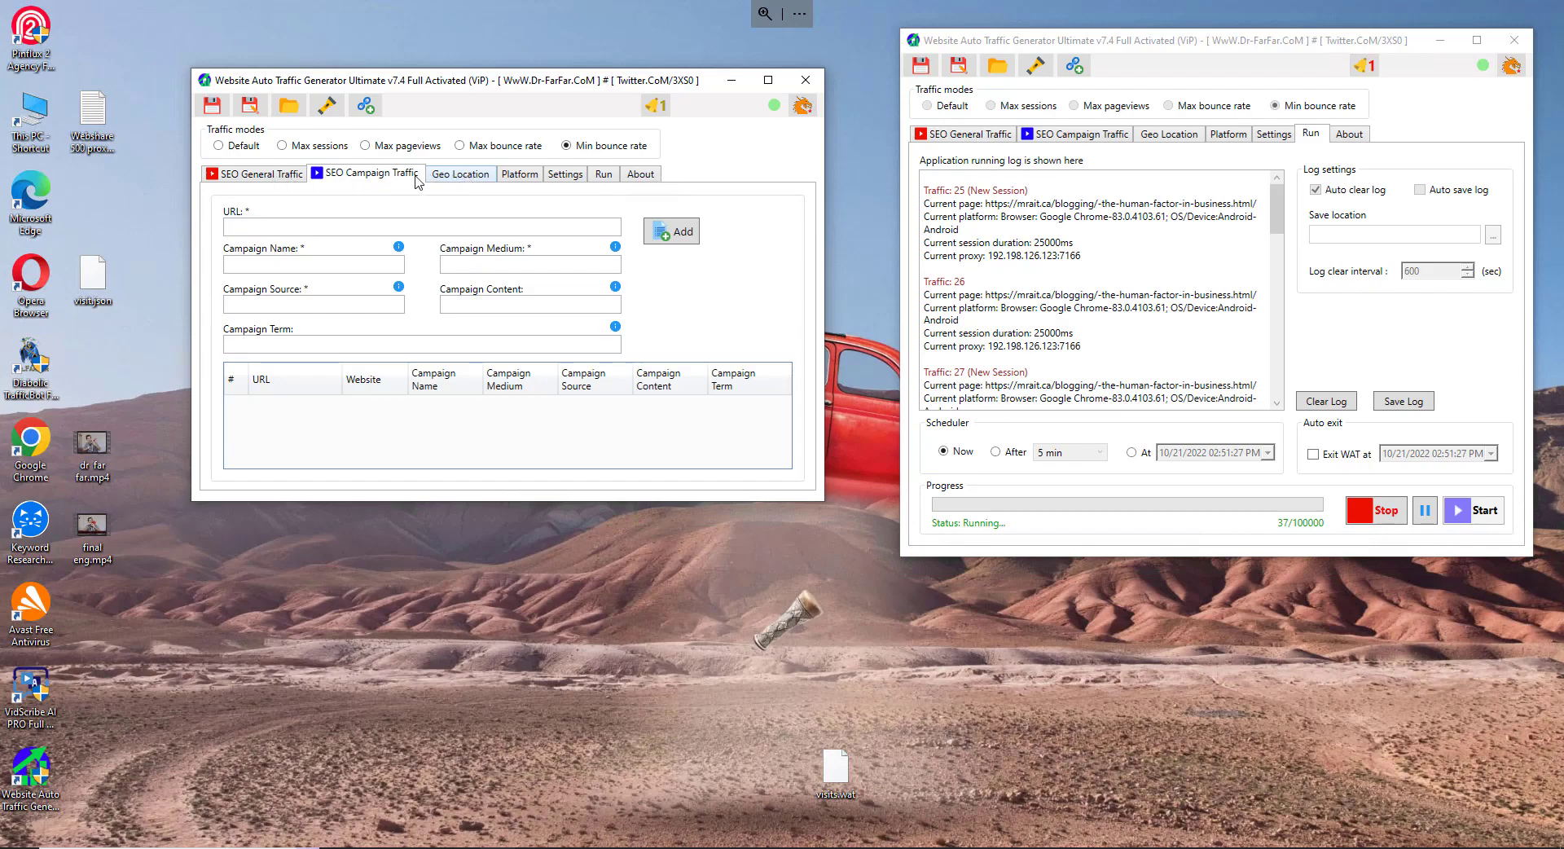
Step: Stop the traffic run for the "human factor in business" page
left_click(1383, 514)
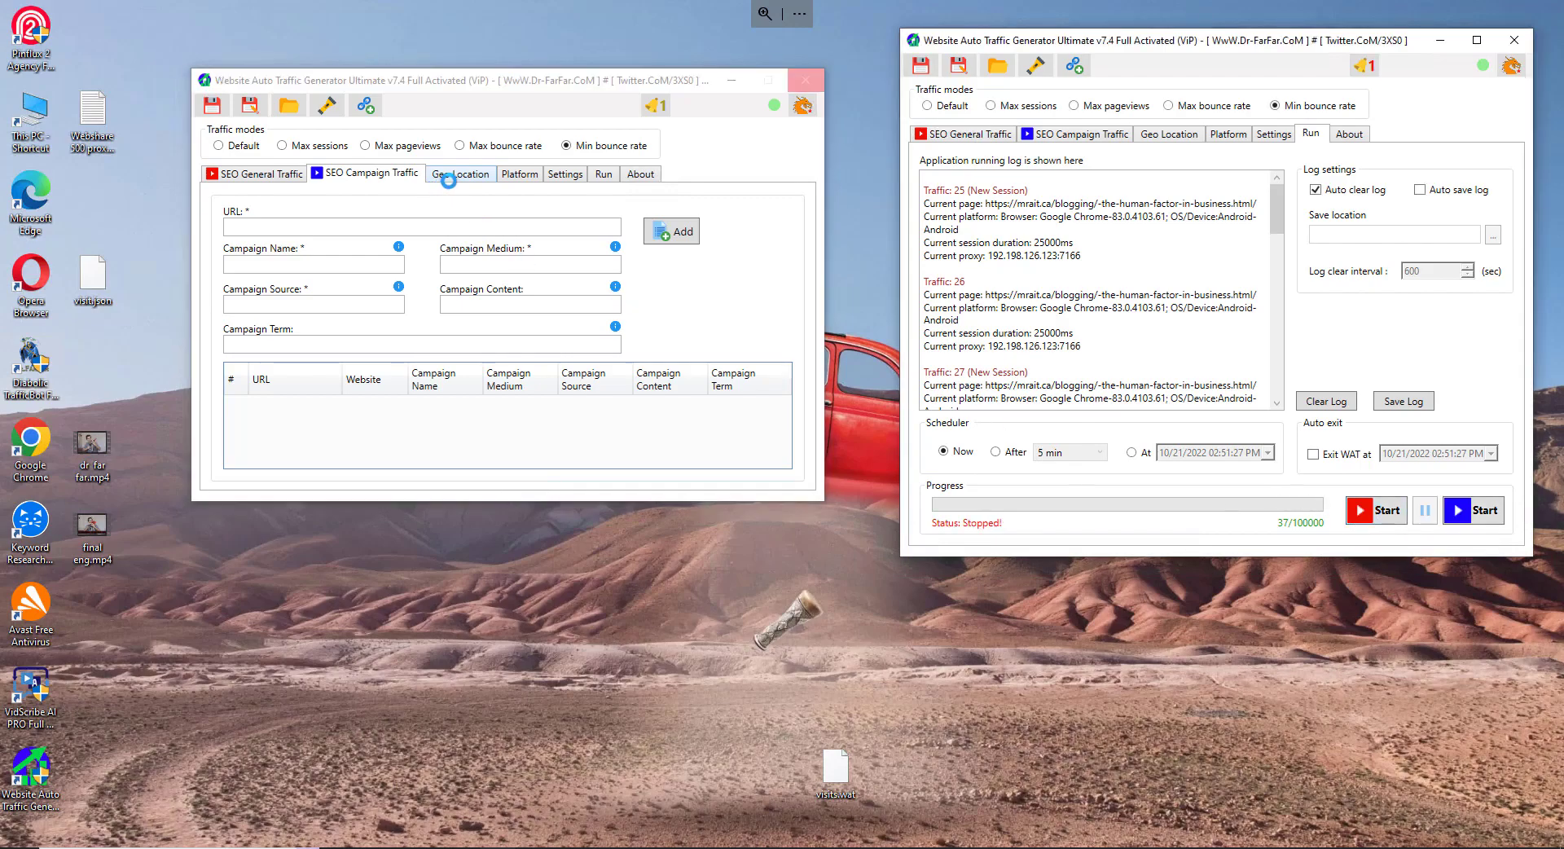
left_click(644, 646)
right_click(641, 646)
left_click(662, 672)
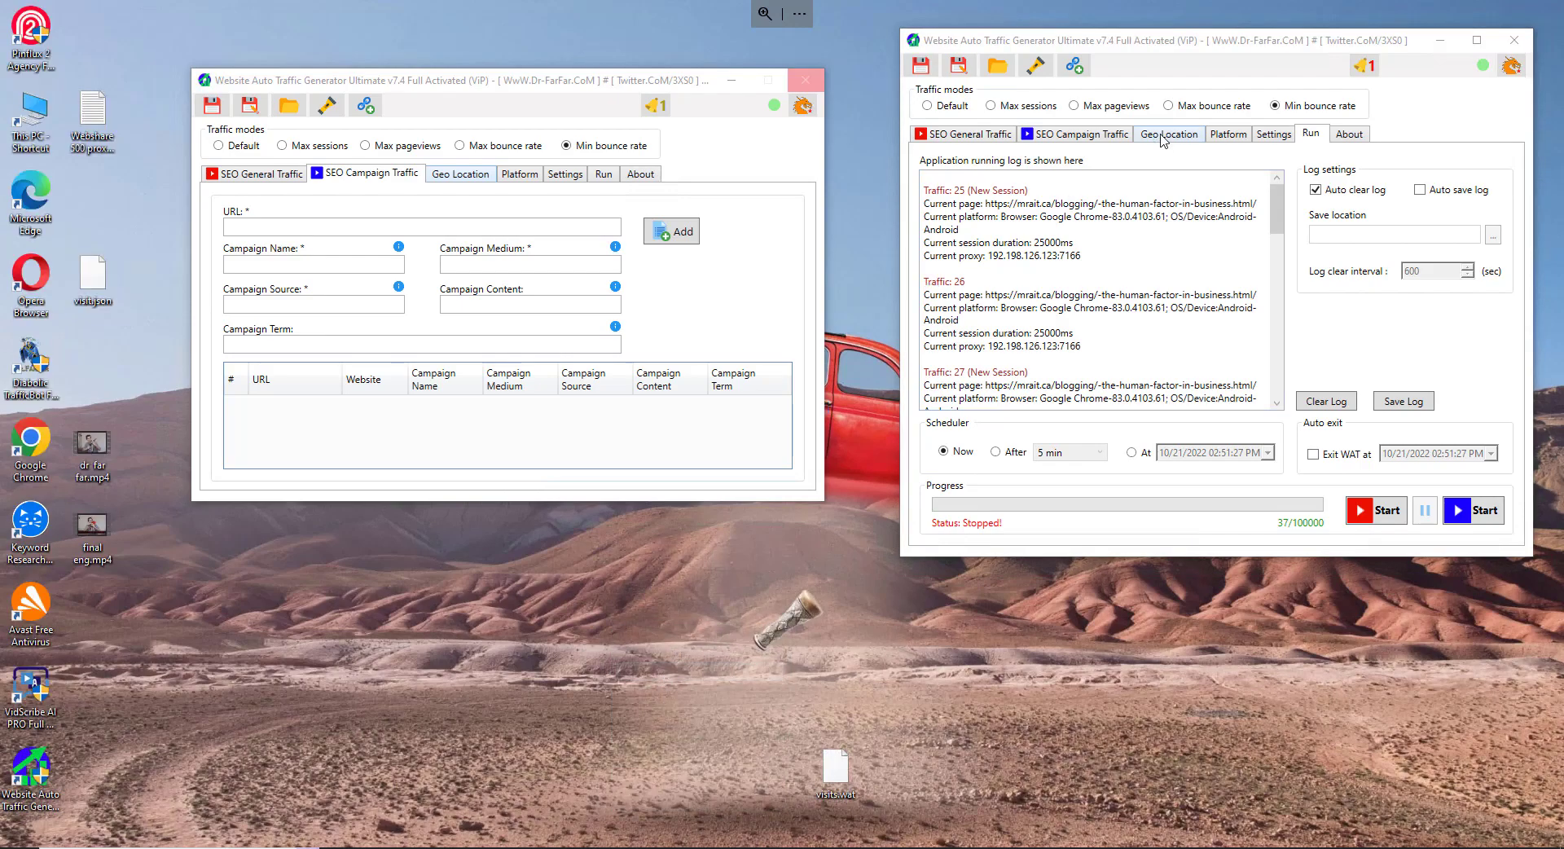
Step: Set Webshare 500 proxies.txt as the proxy source of the fashion-lifestyle run, switch off proxy testing and look through the proxy list
left_click(438, 174)
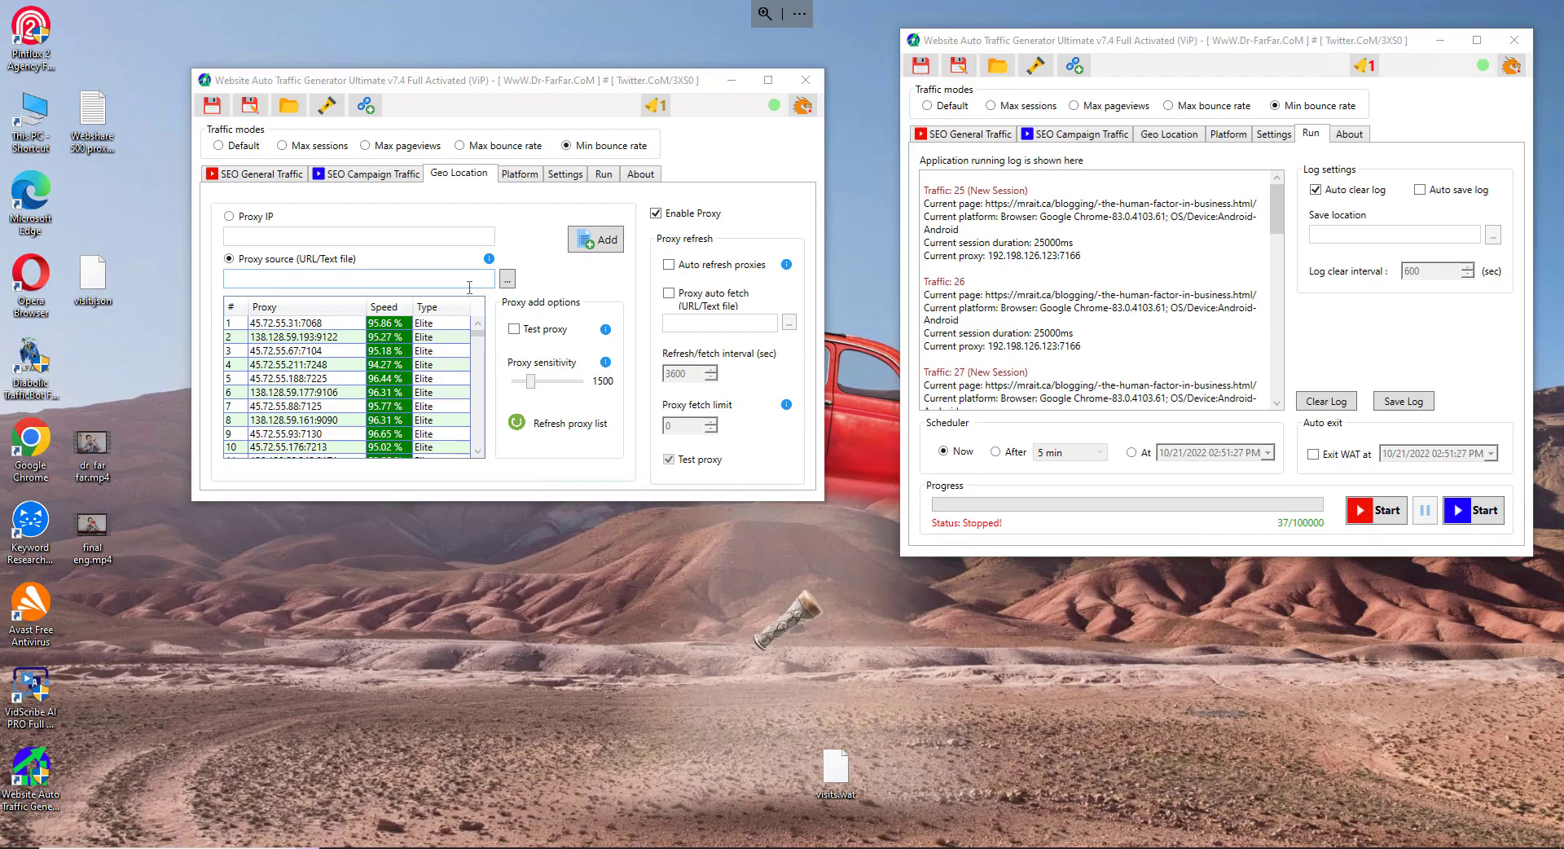
left_click(507, 279)
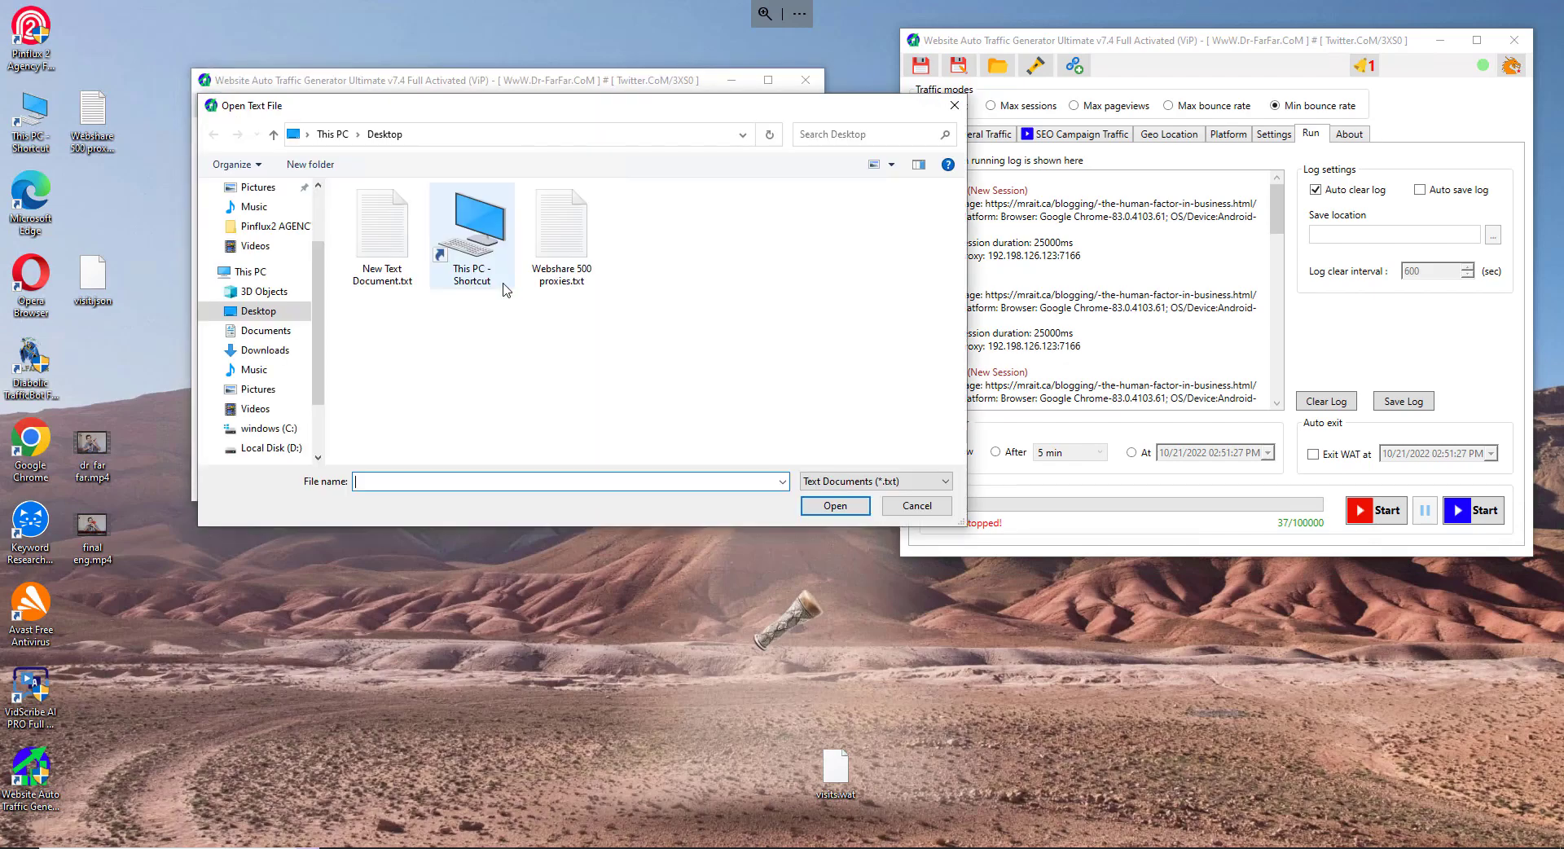
left_click(561, 236)
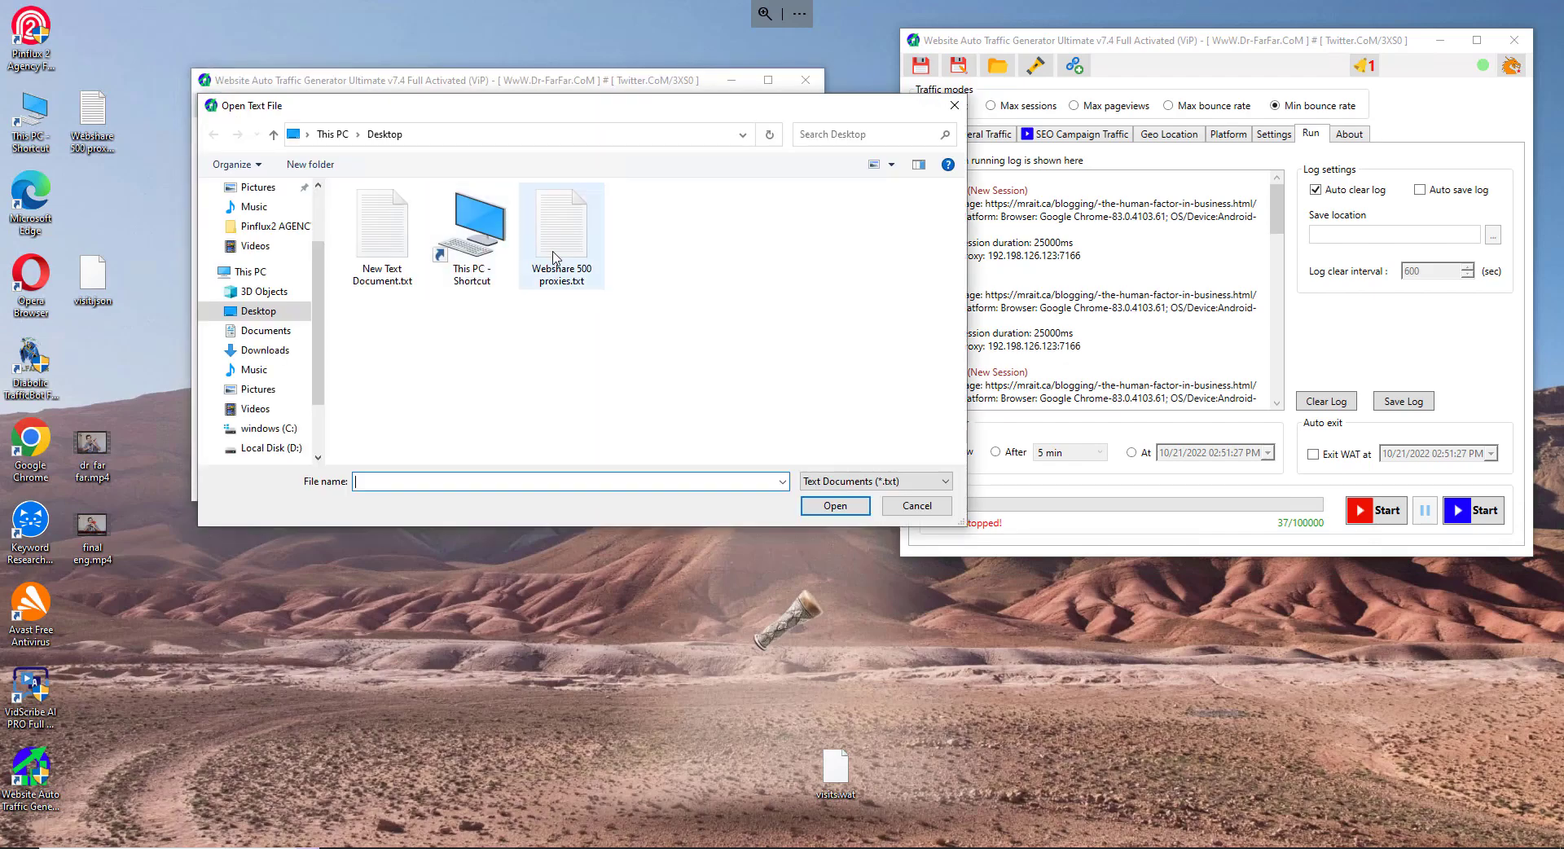
left_click(847, 507)
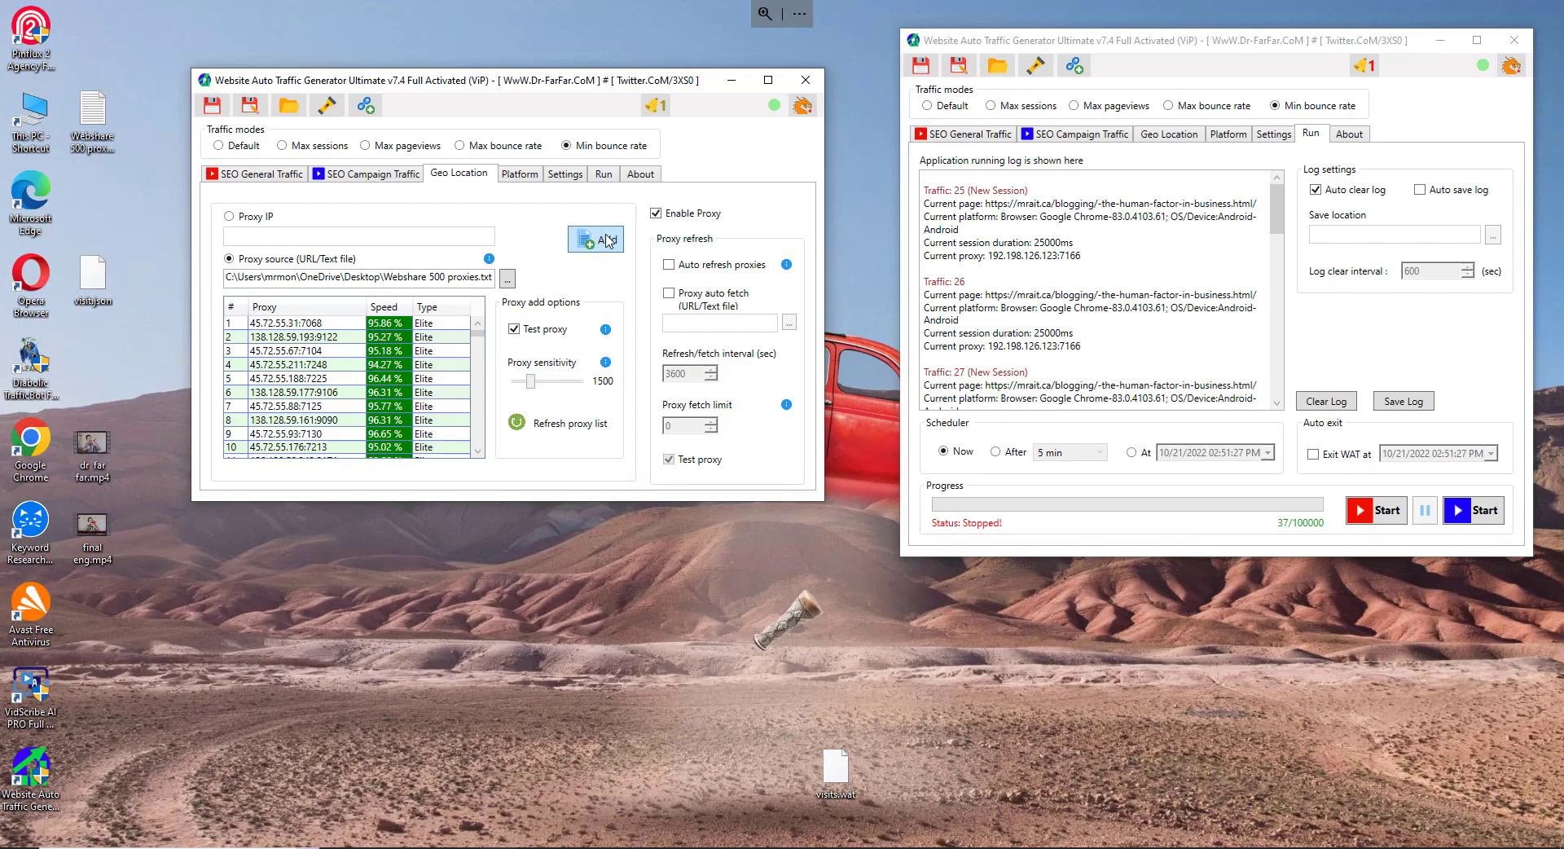
left_click(514, 329)
mouse_move(478, 334)
left_mouse_down()
mouse_move(478, 440)
mouse_move(477, 340)
left_mouse_up()
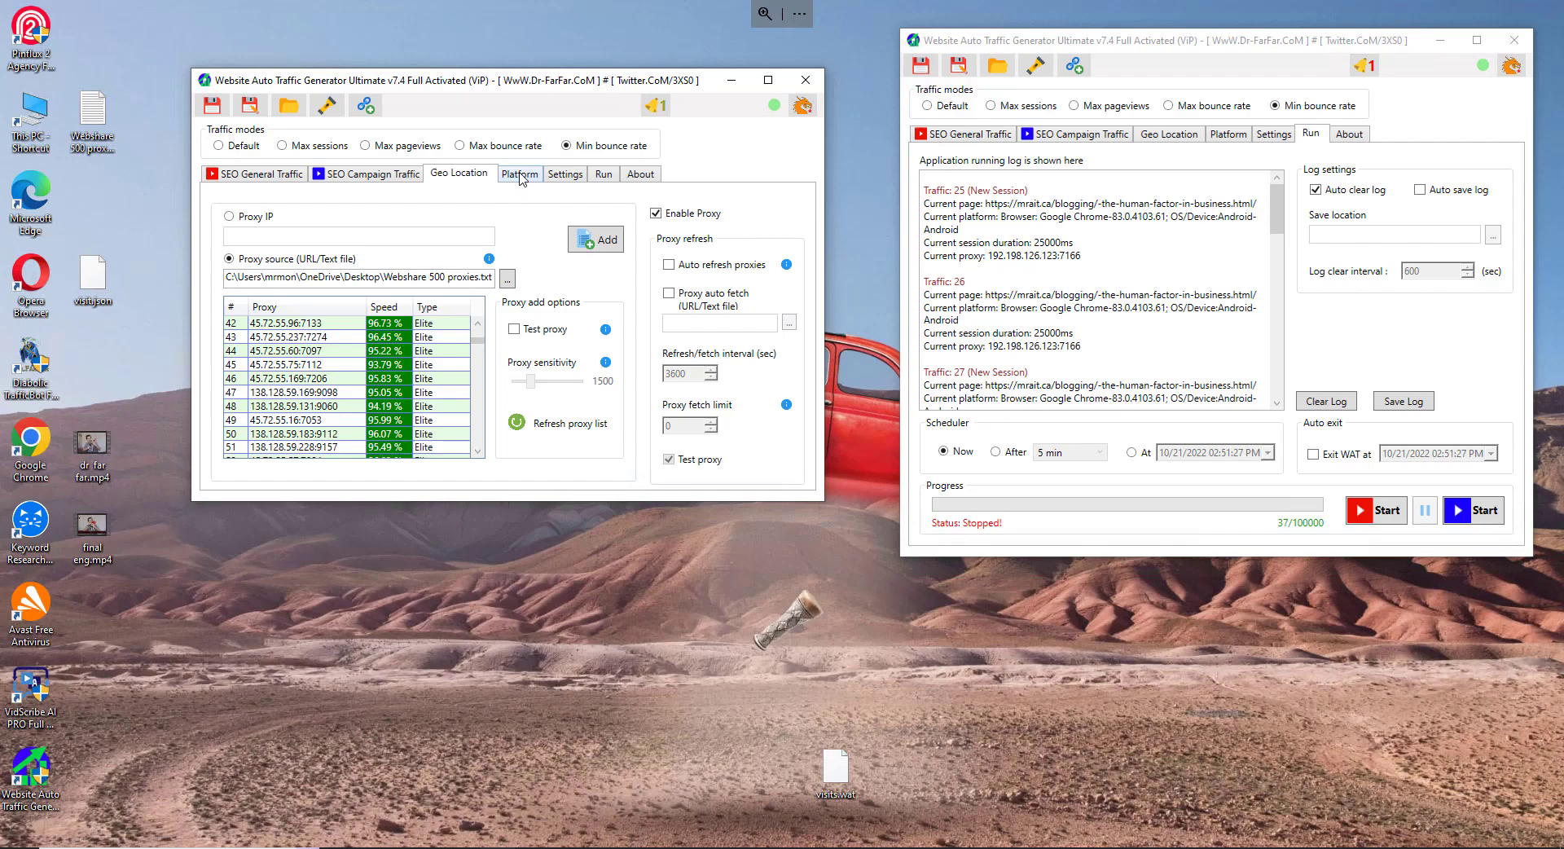
Step: Review the browsers and devices already added as platforms for the fashion-lifestyle run
left_click(521, 176)
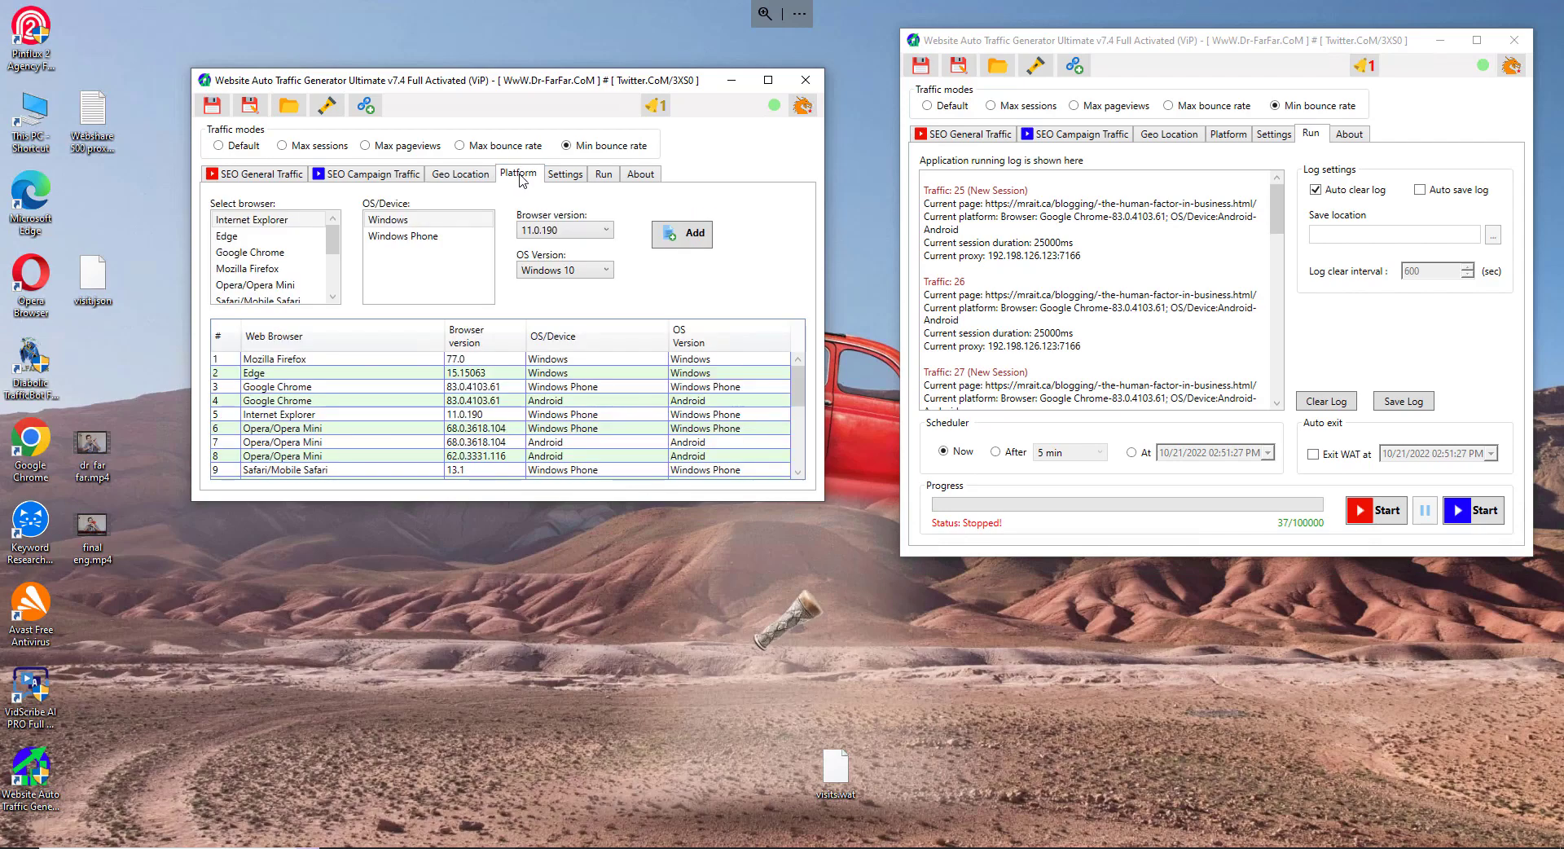
left_click_drag(801, 387, 799, 477)
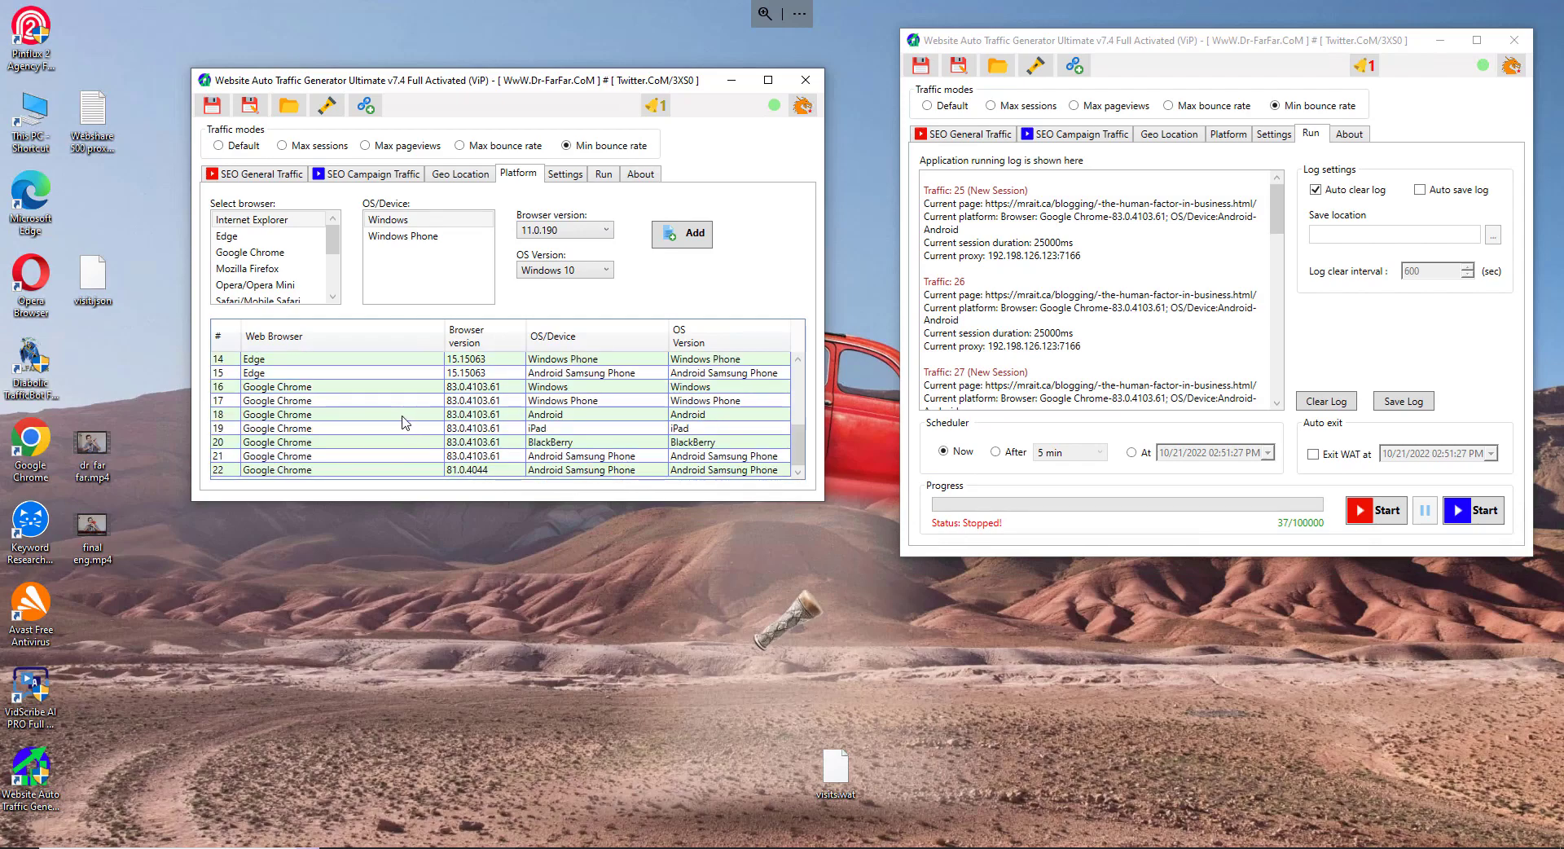
left_click(405, 415)
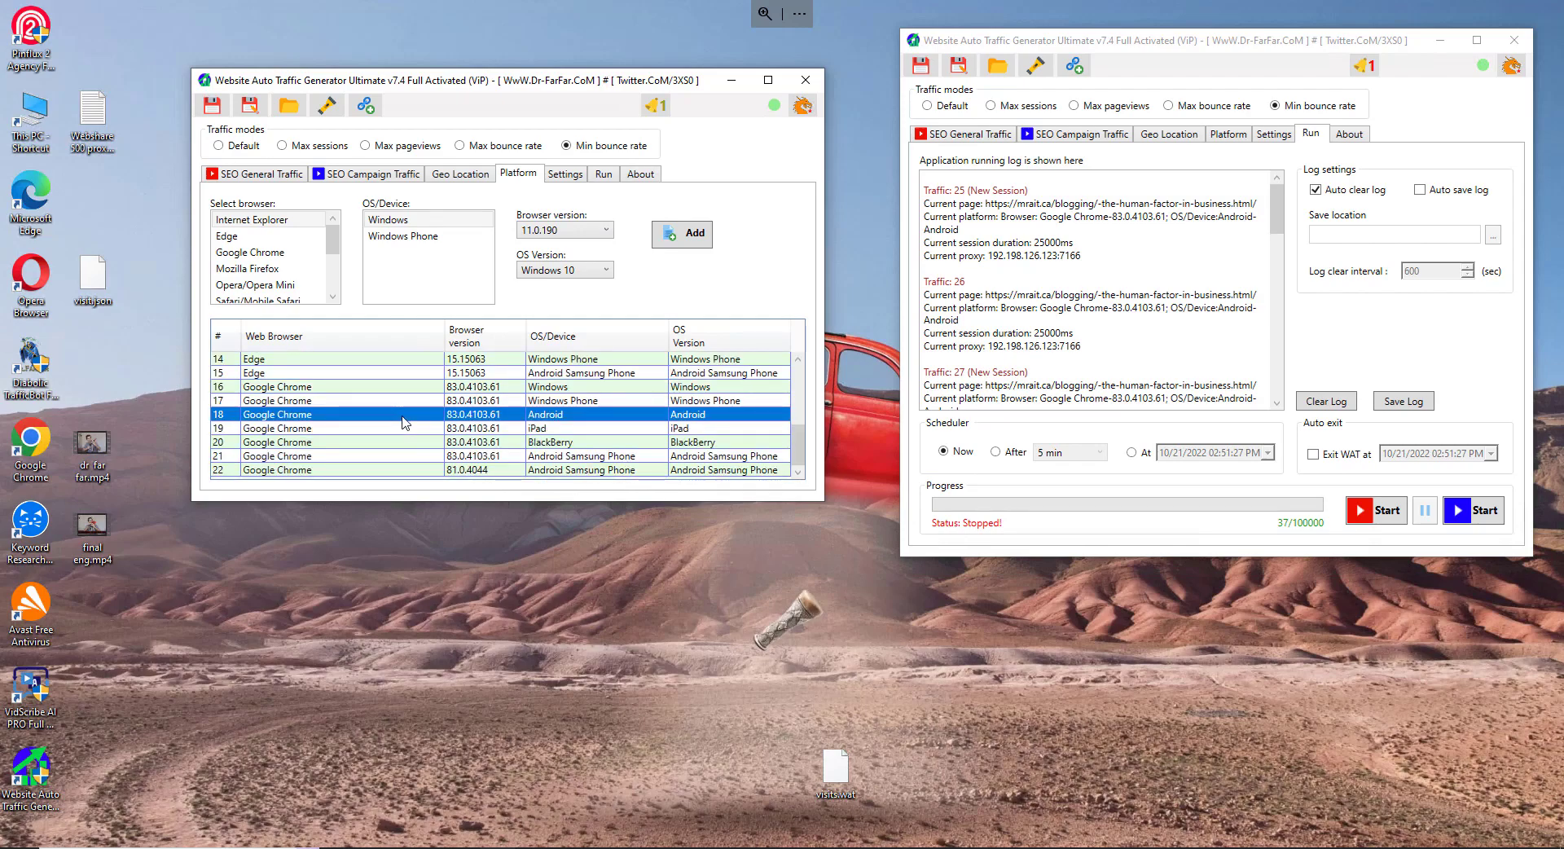
Step: Add Maxthon version 5.2.7.5000 on Windows Phone 10.0 to the platform list
left_click(272, 222)
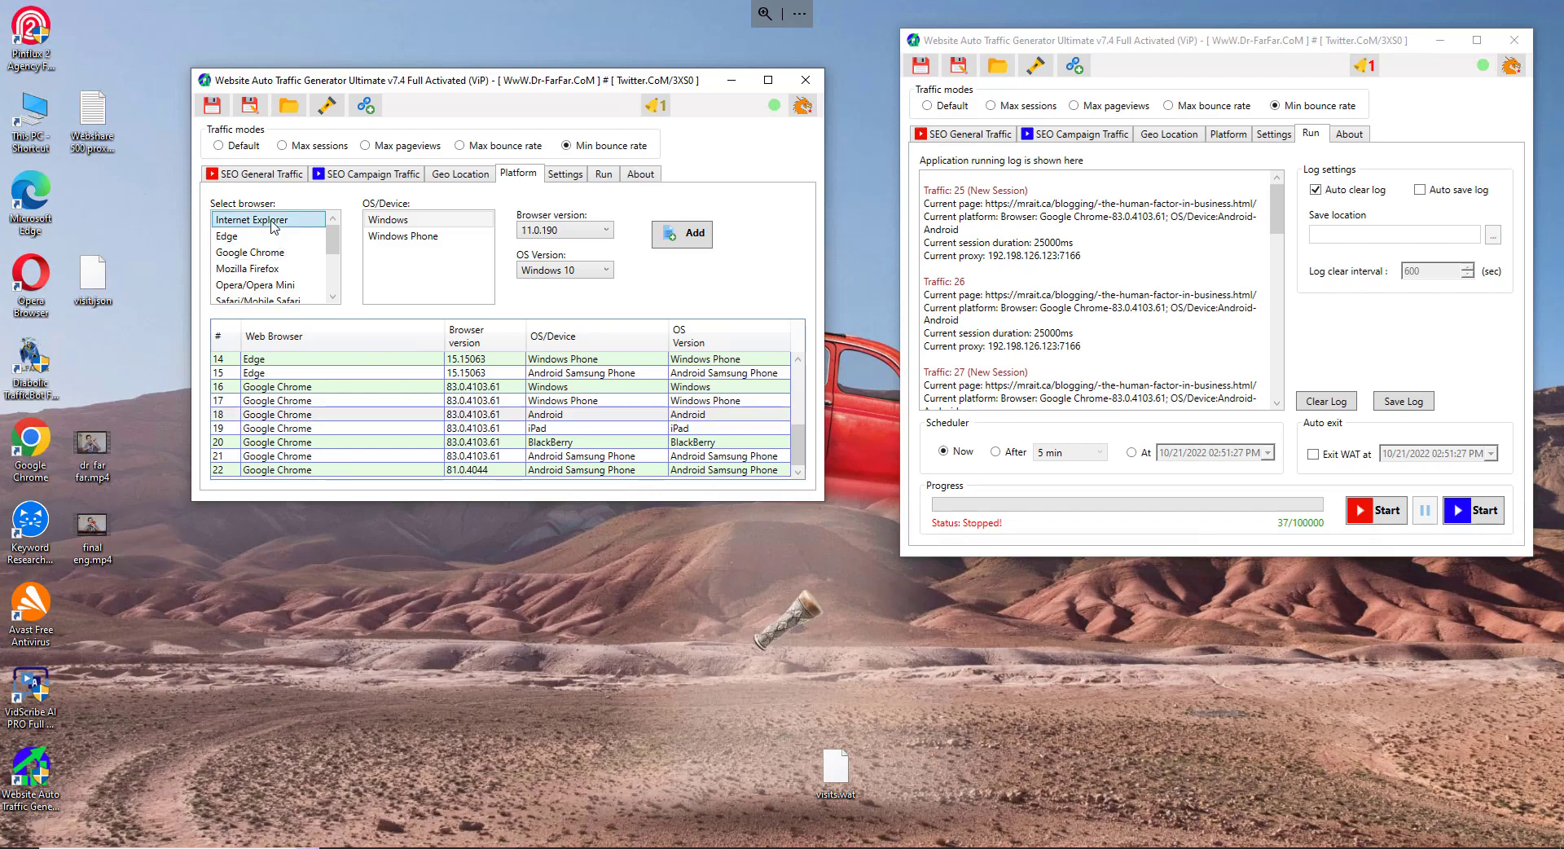
scroll(310, 244, "down", 3)
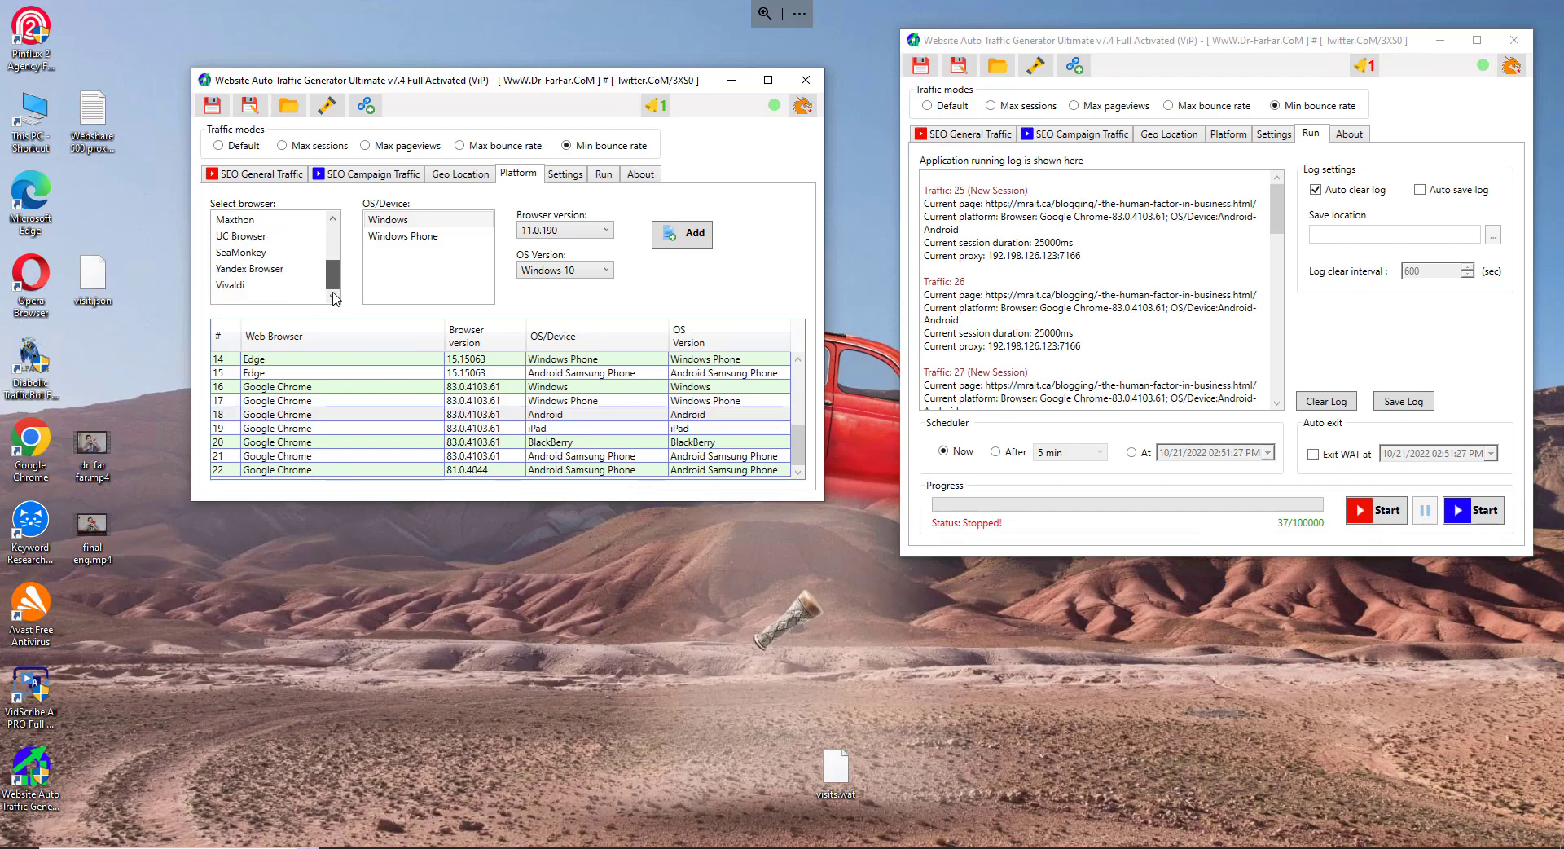
left_click(248, 237)
left_click(249, 222)
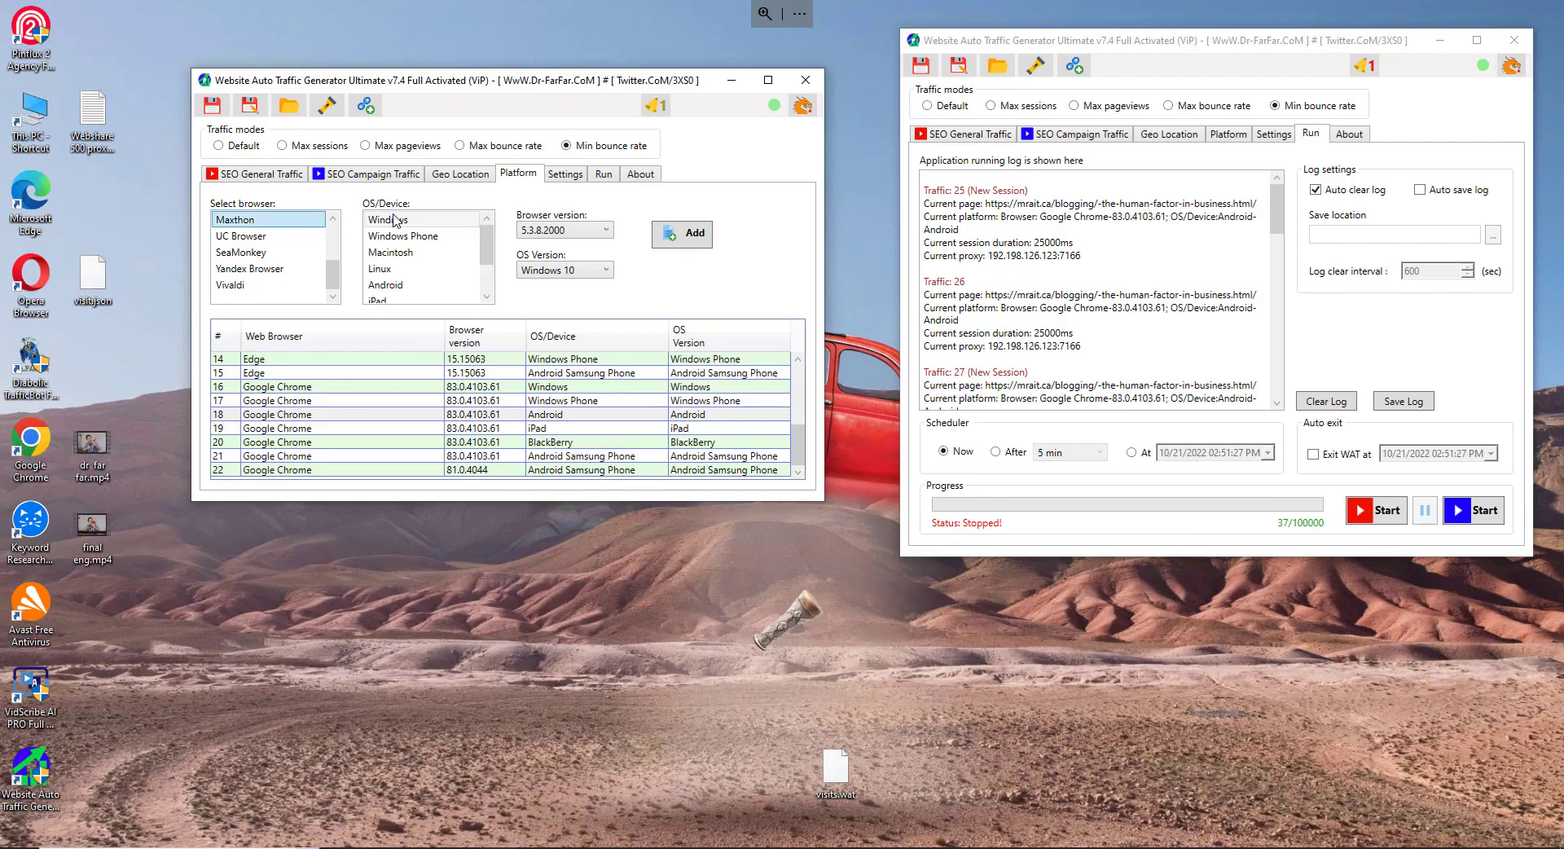
left_click(424, 238)
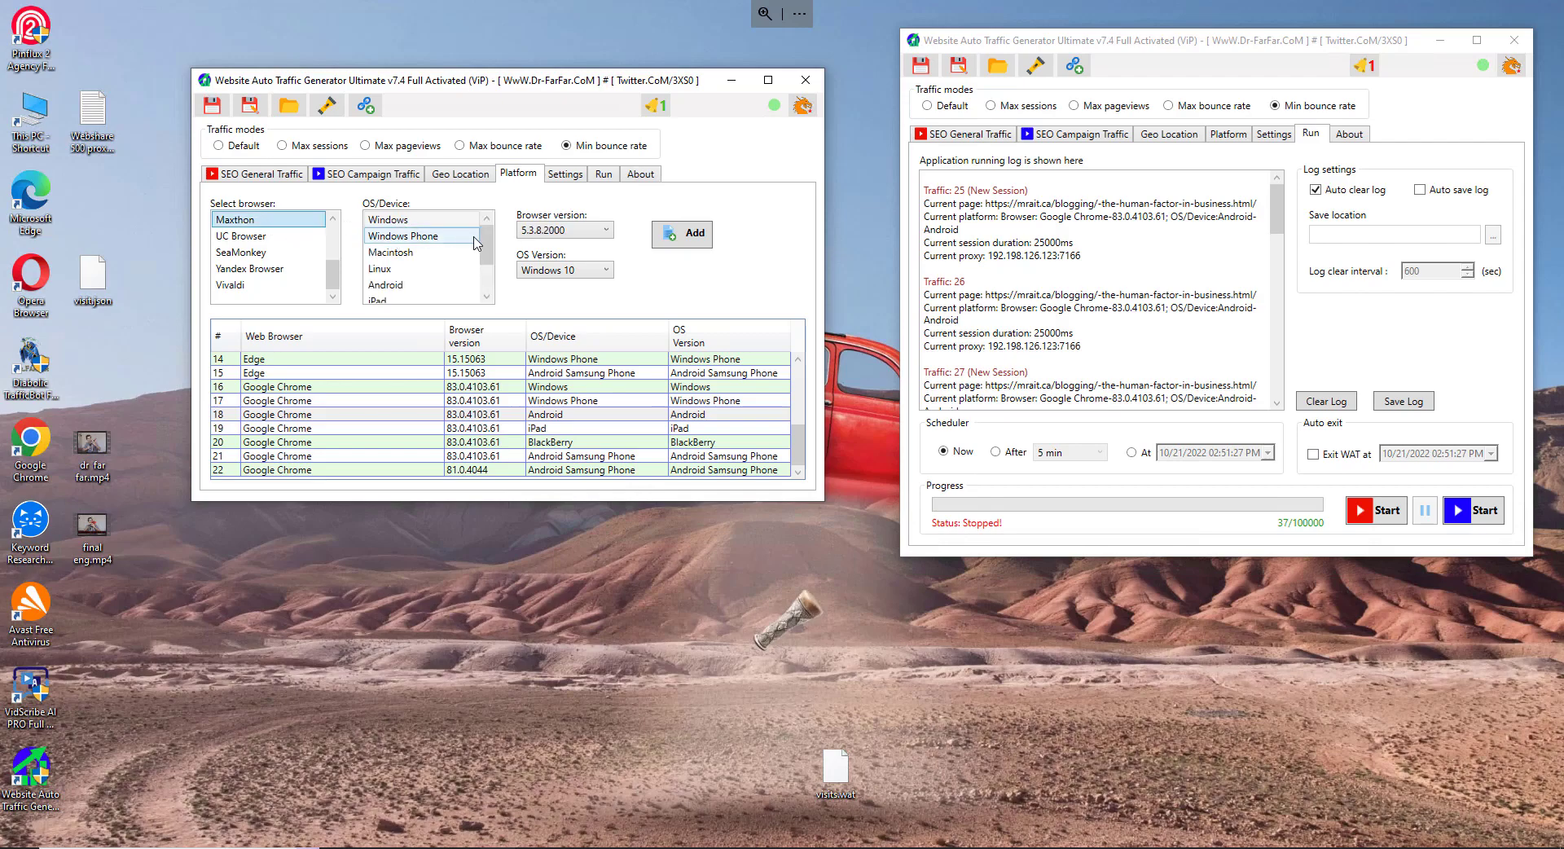
left_click(424, 238)
left_click(562, 231)
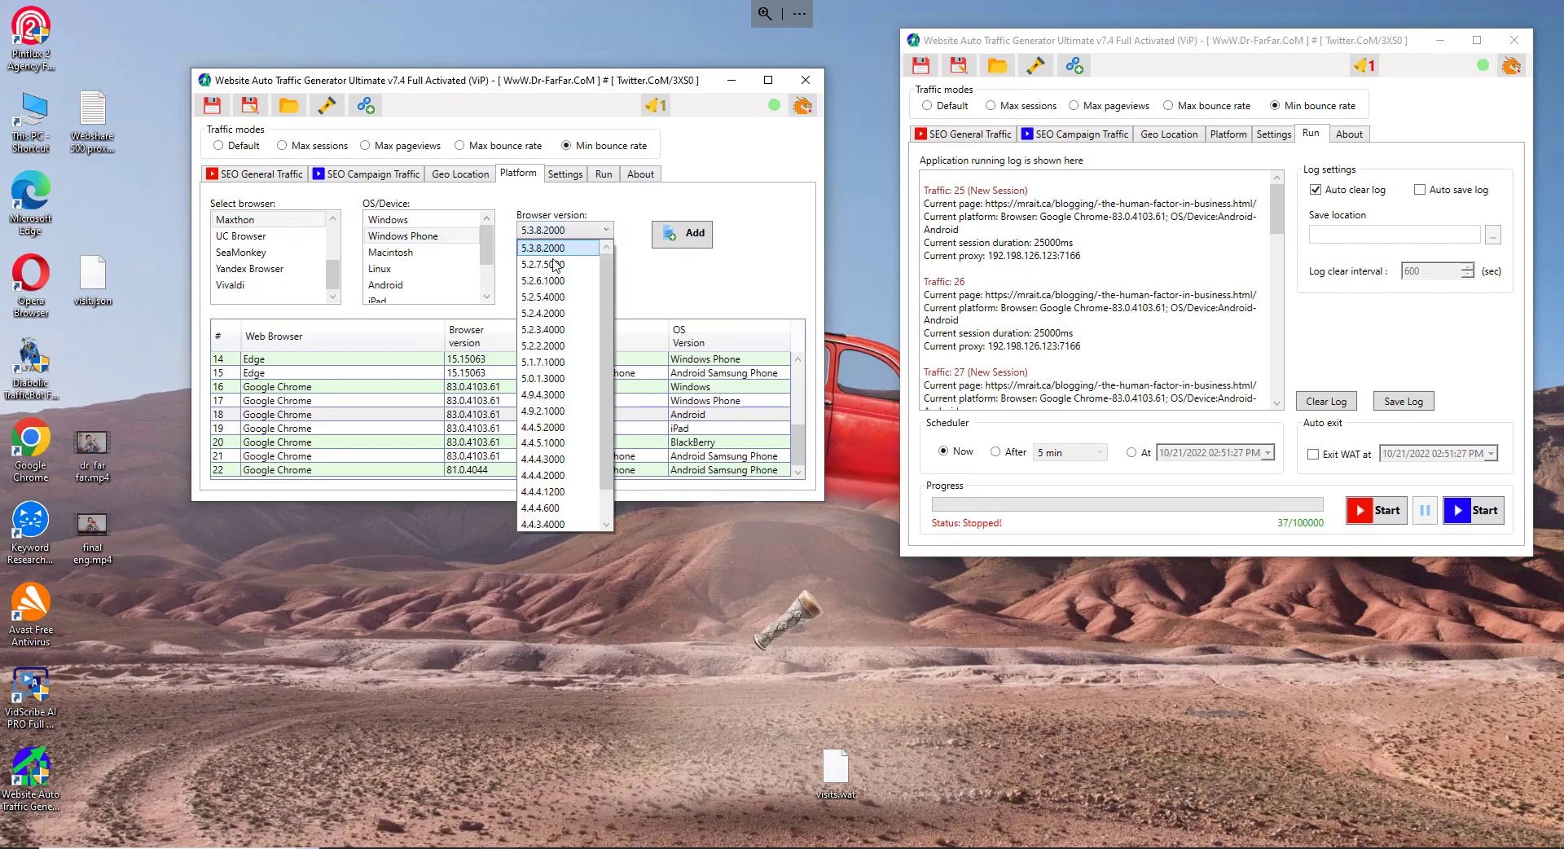
left_click(562, 258)
left_click(668, 240)
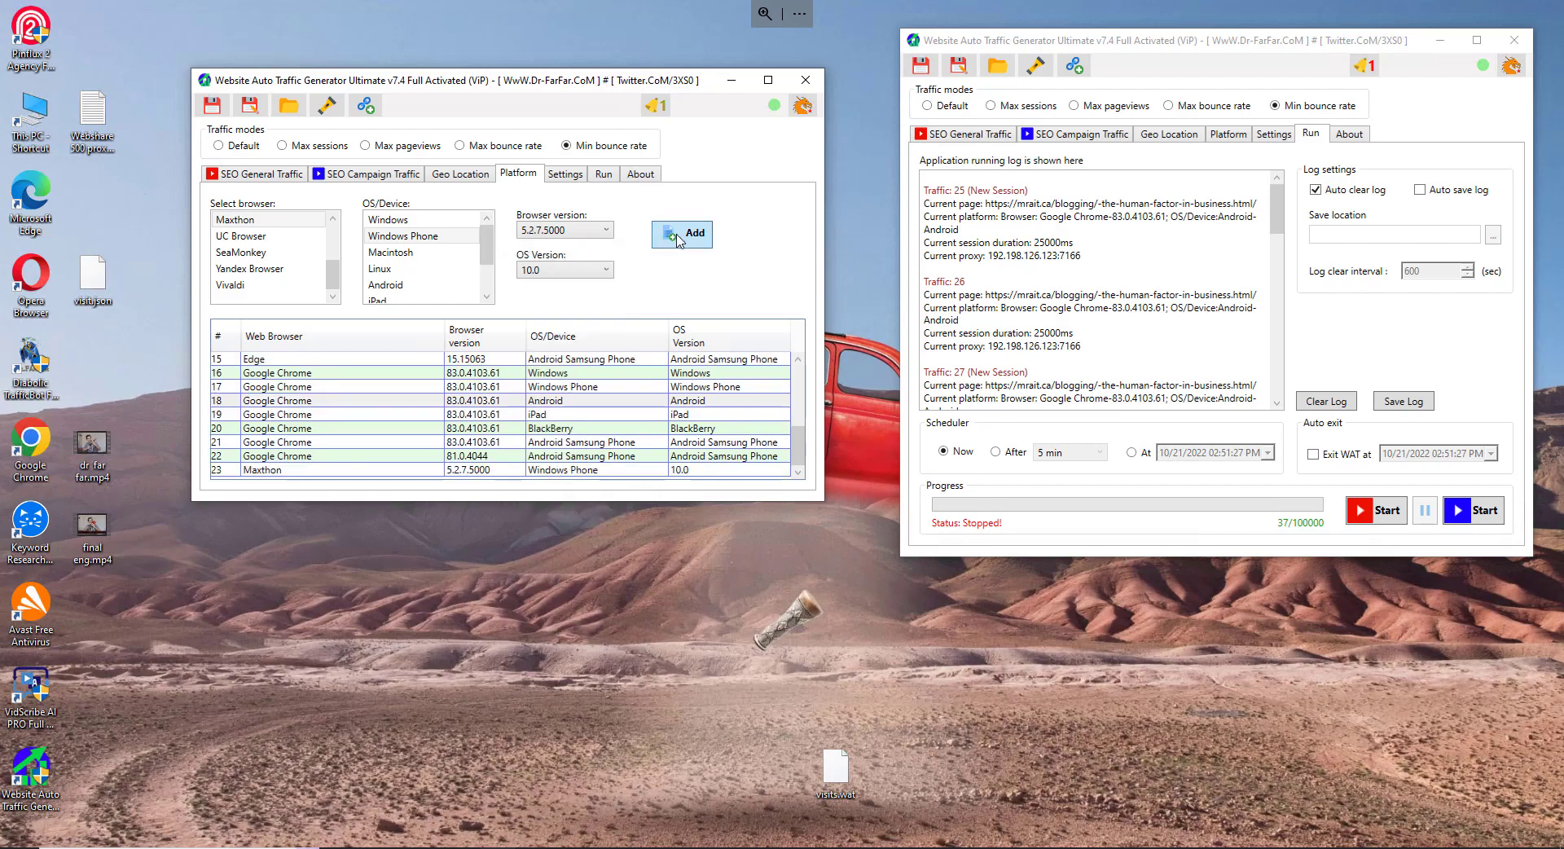
Step: Preview the UC Browser option with Windows Phone as its device and look through the added platforms
left_click_drag(803, 446, 802, 386)
left_click(269, 236)
left_click_drag(334, 277, 334, 240)
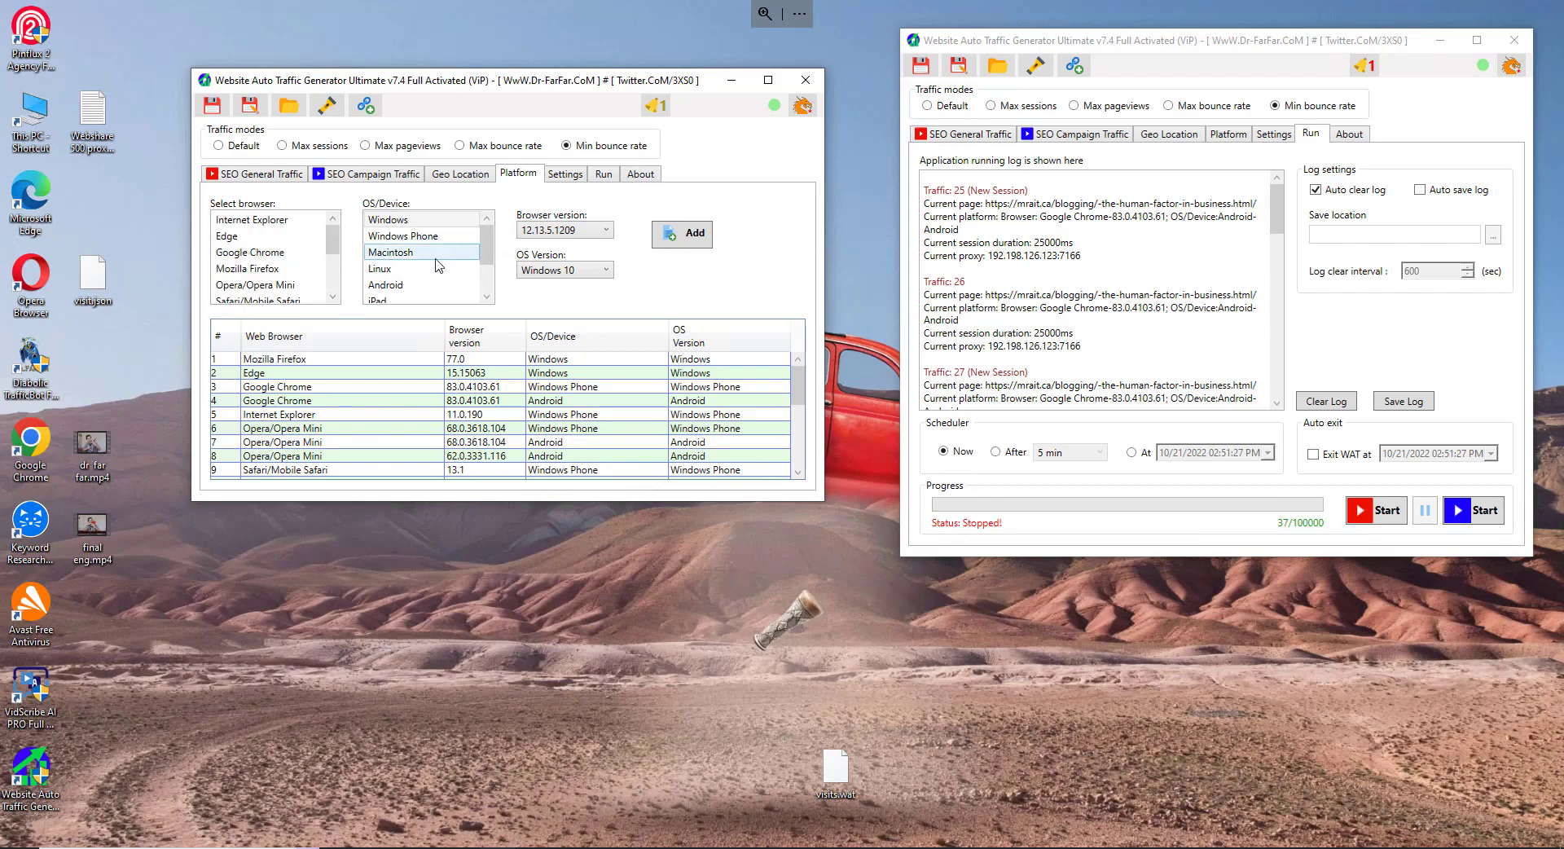
left_click(412, 236)
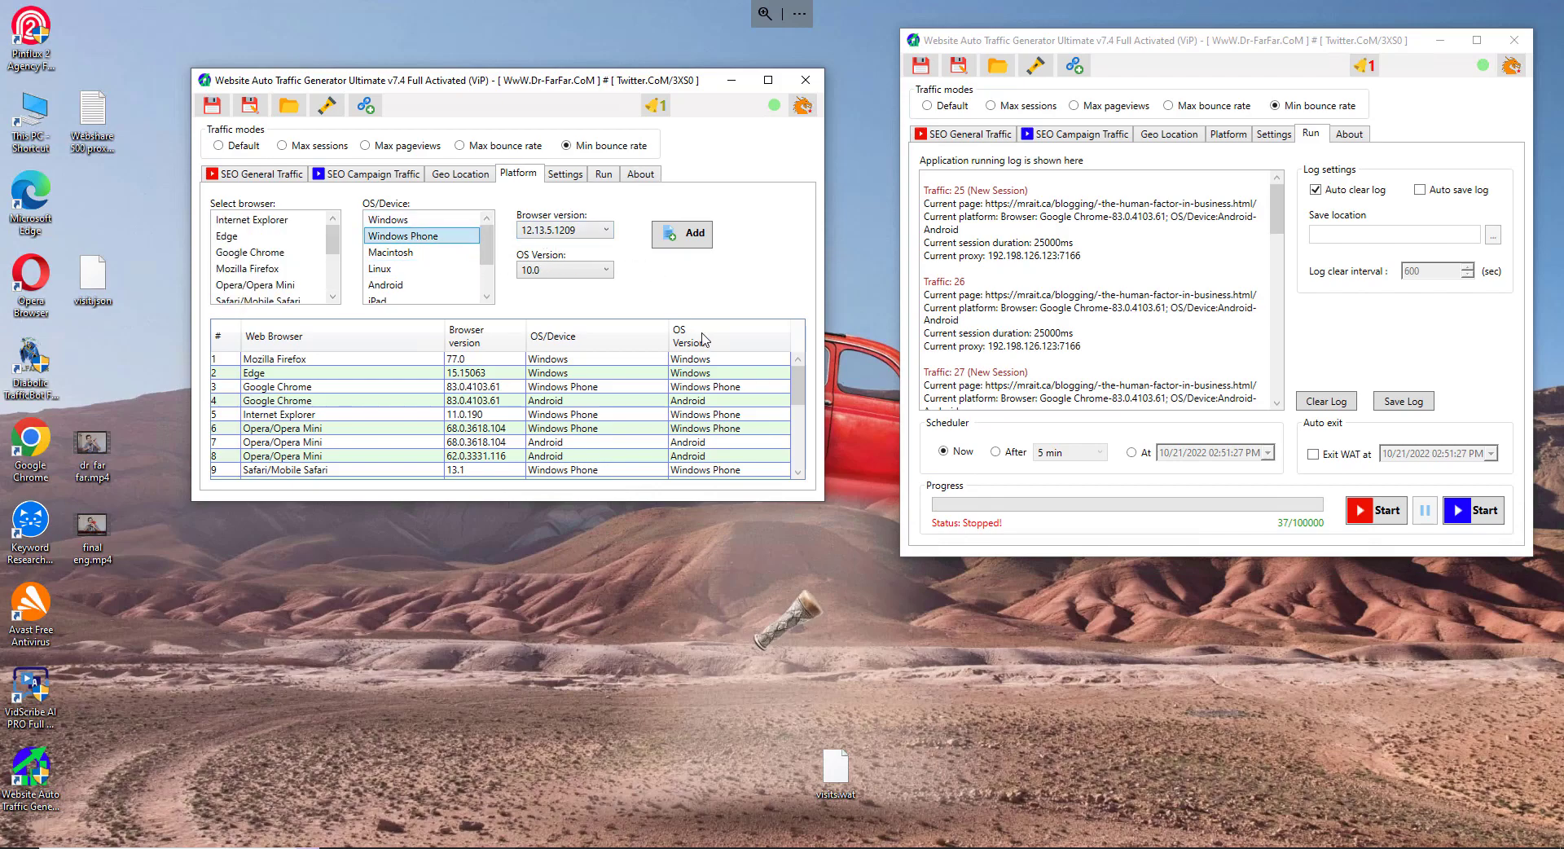
left_click(794, 473)
left_click_drag(796, 447, 796, 391)
scroll(798, 430, "down", 2)
scroll(798, 431, "up", 4)
Step: Examine the run's session duration, platform switching, page traffic and proxy switching settings
left_click(566, 175)
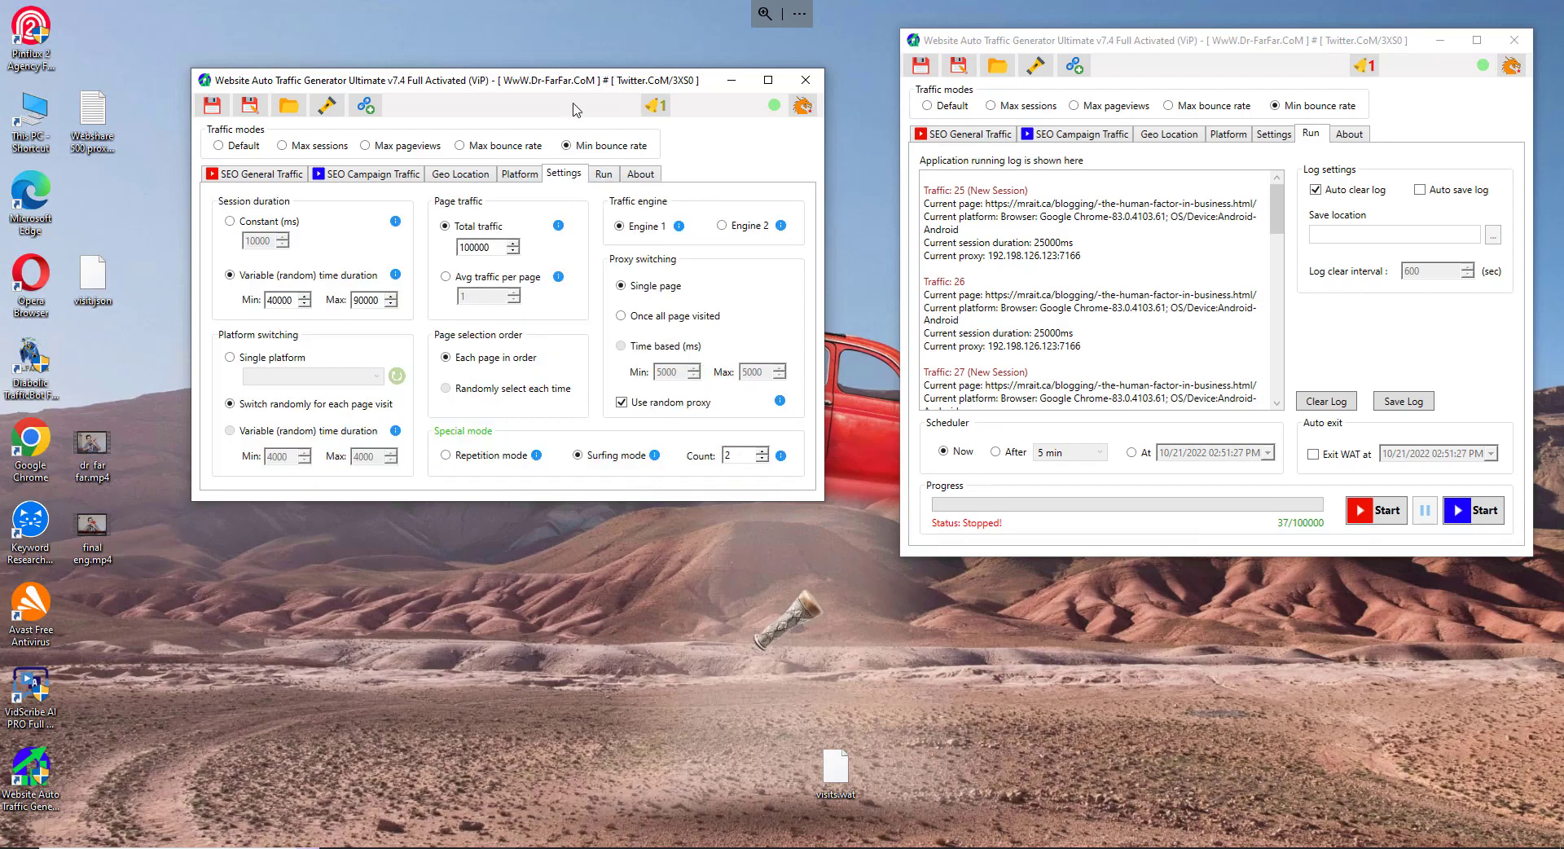
left_click_drag(568, 87, 604, 87)
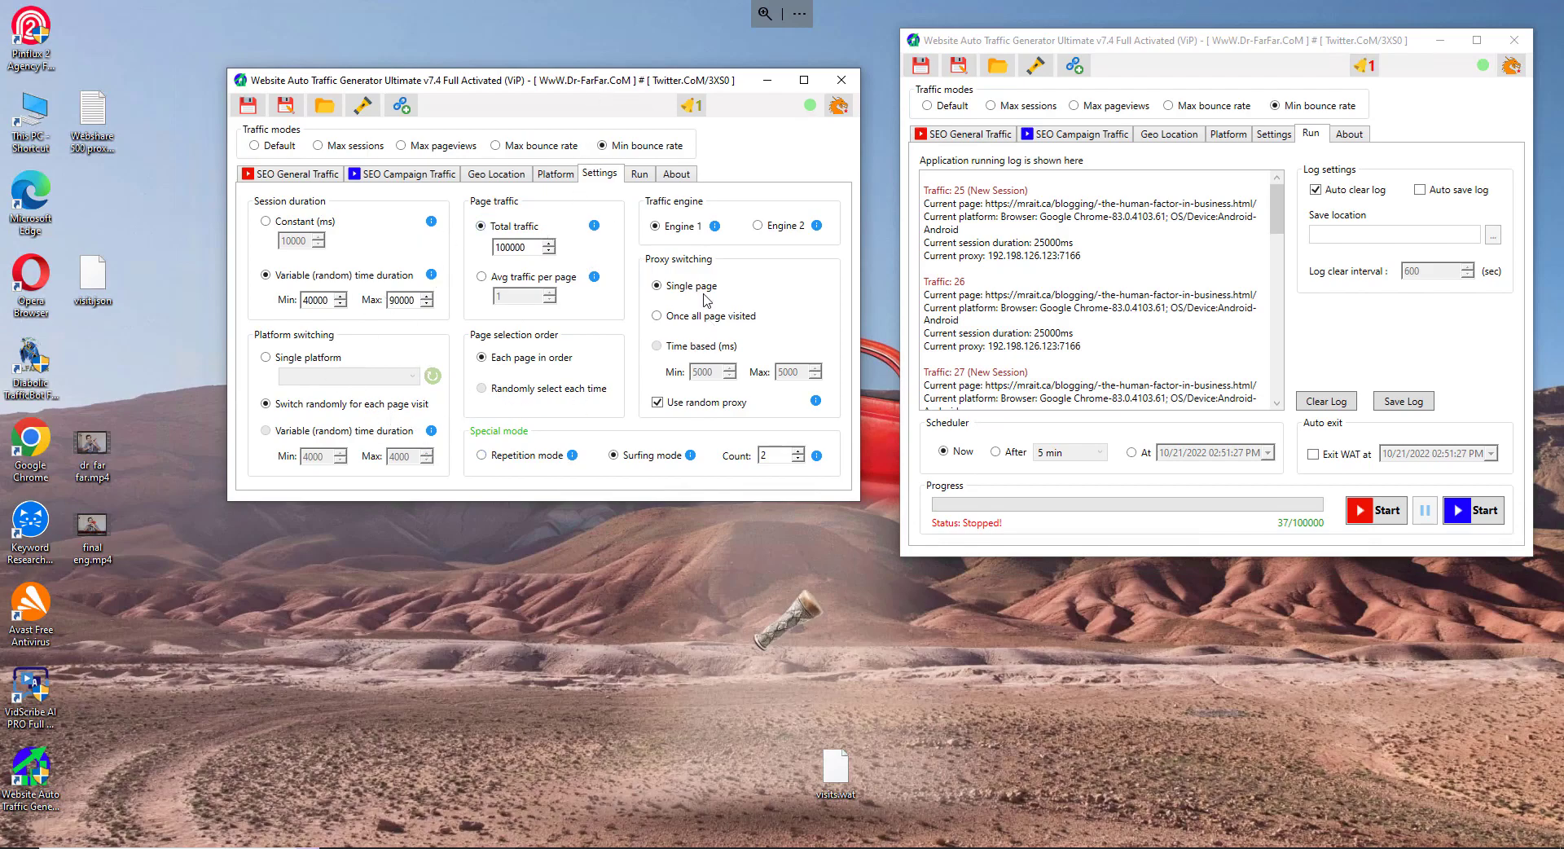
left_click(323, 106)
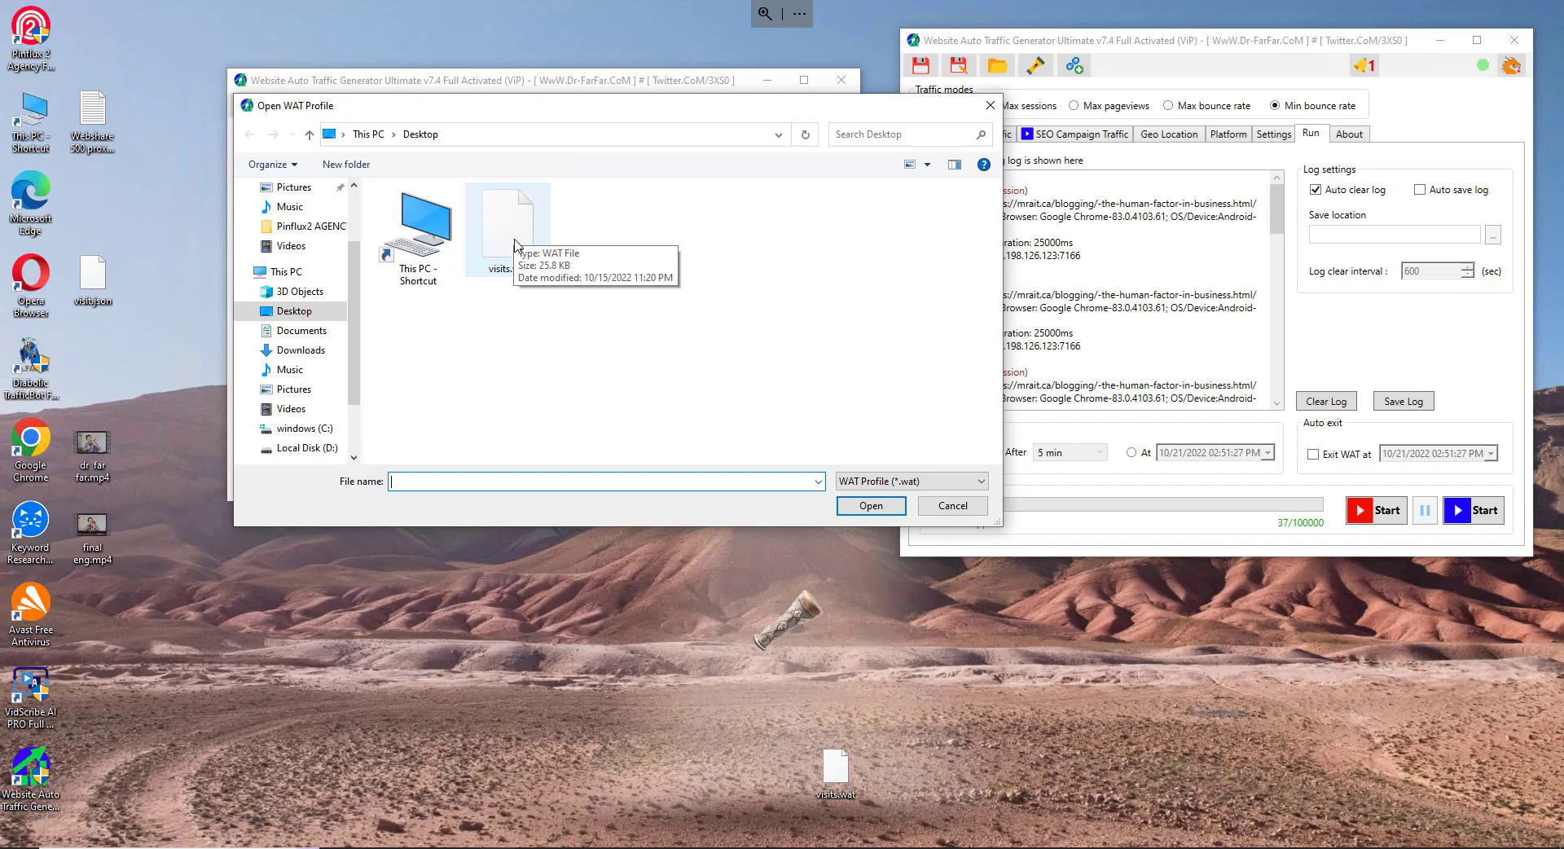
left_click(507, 232)
left_click(945, 507)
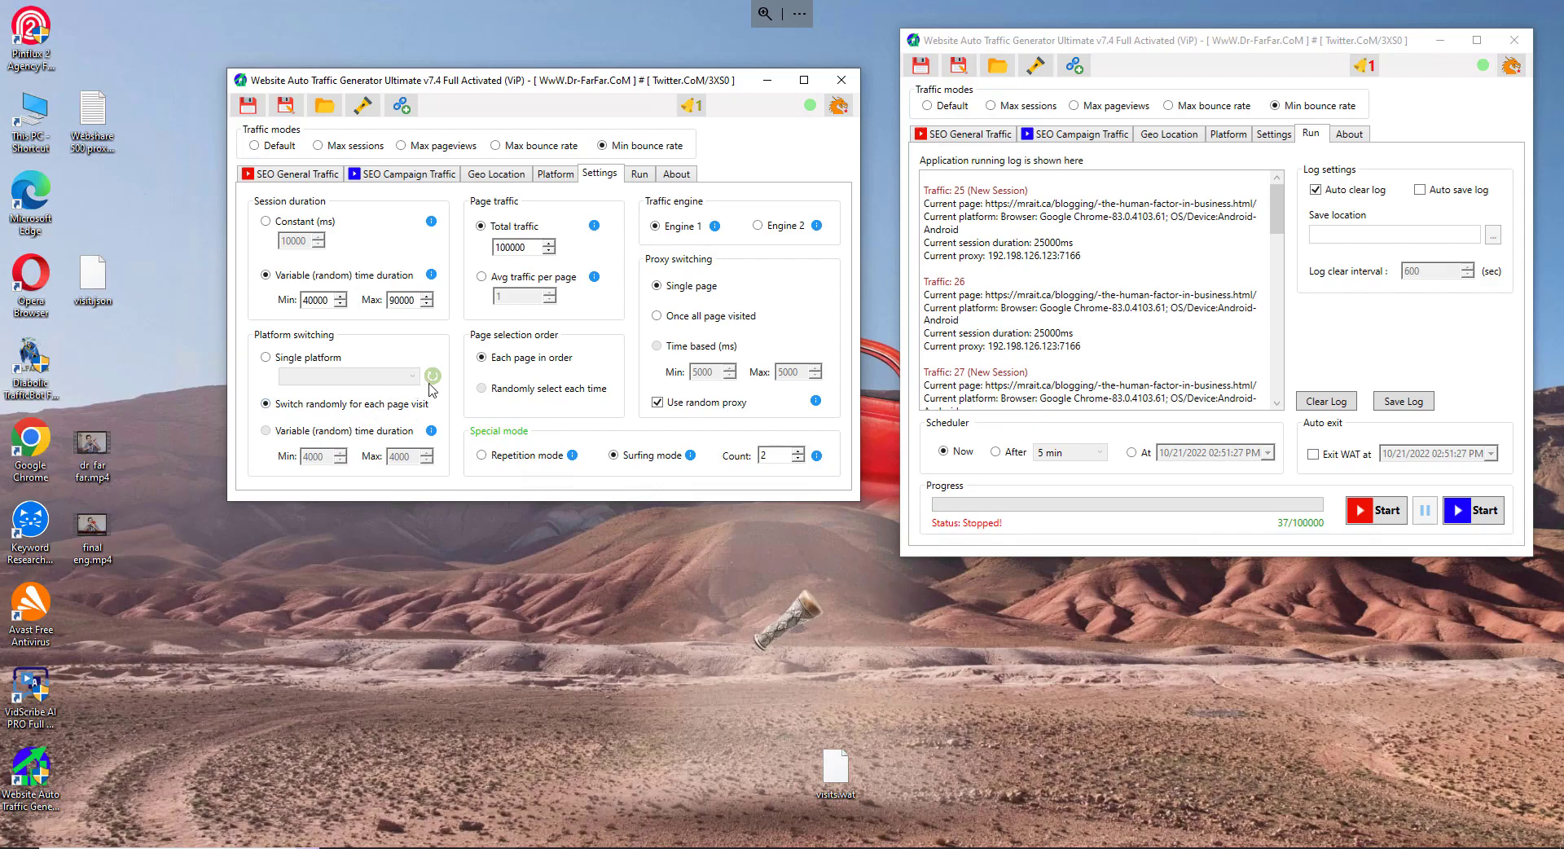
Step: Set the total traffic to 1000000 and check the pages listed for general traffic against the settings
double_click(533, 249)
type("100")
left_click(289, 174)
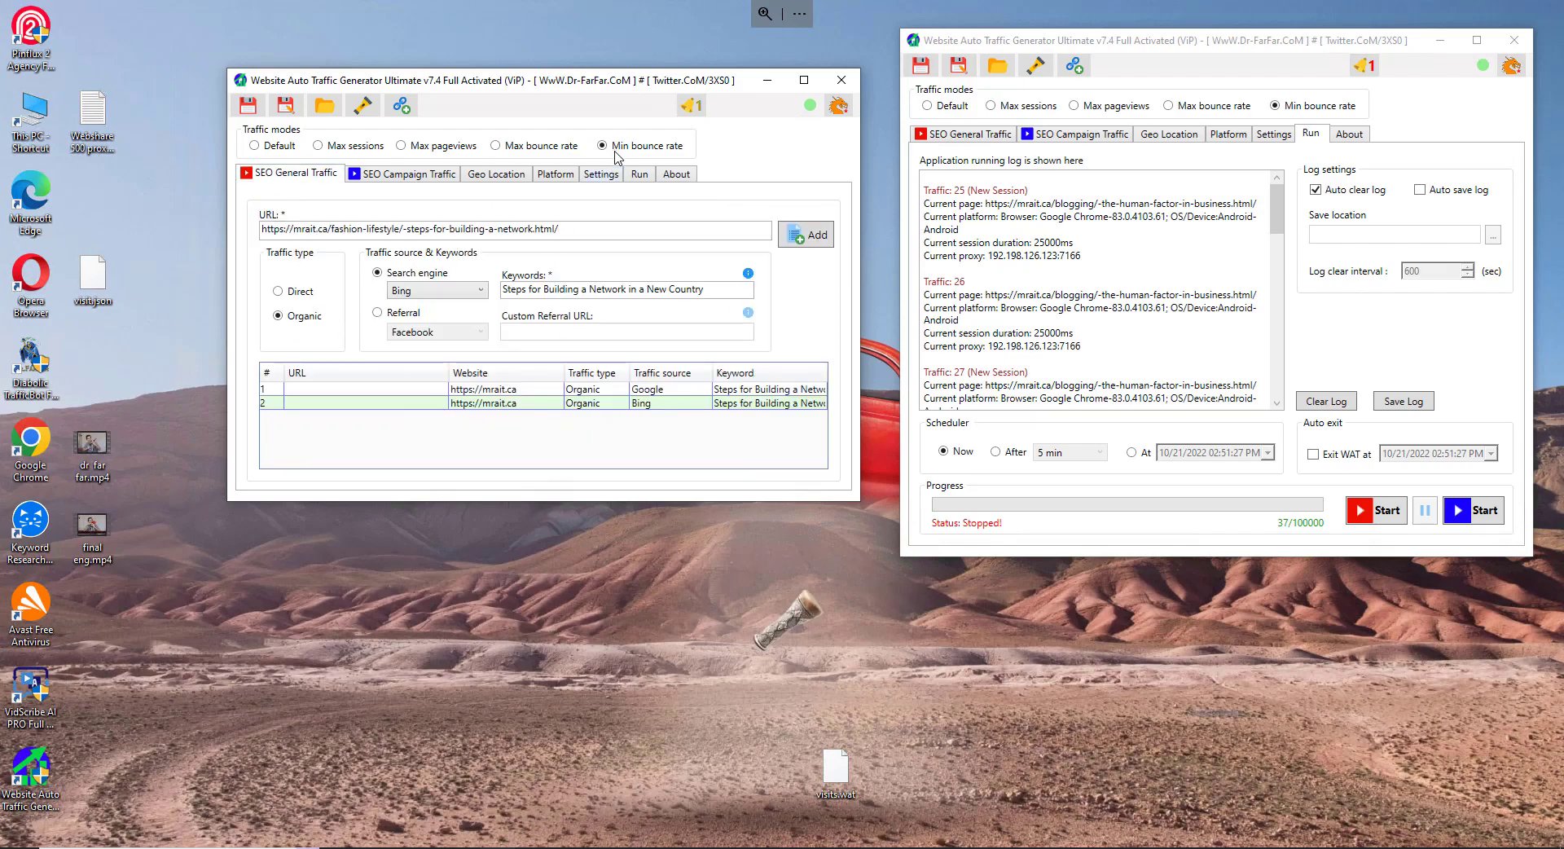
left_click(602, 175)
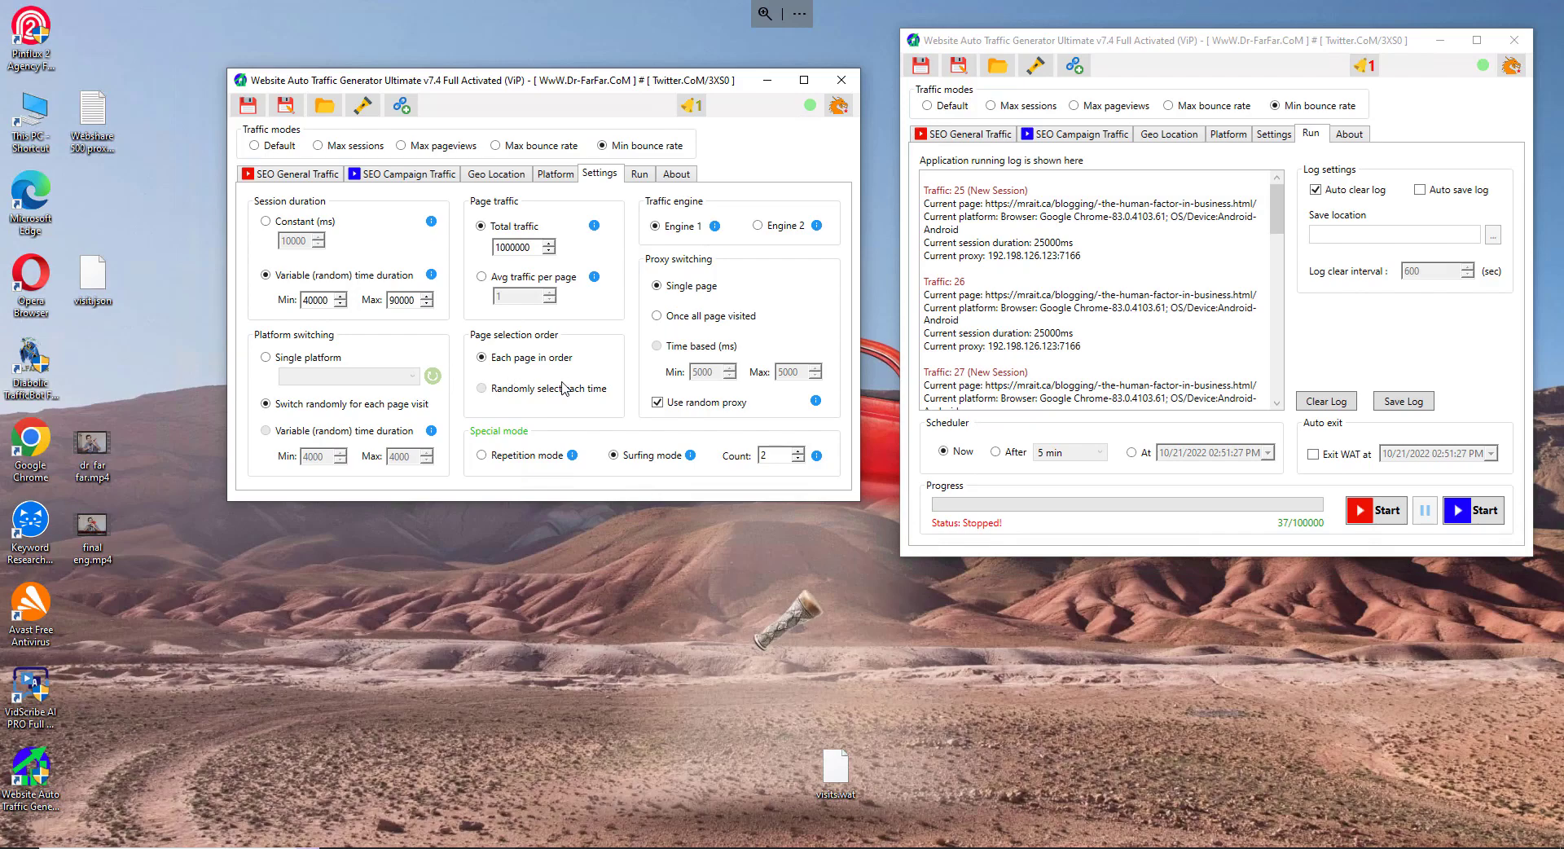
left_click(279, 180)
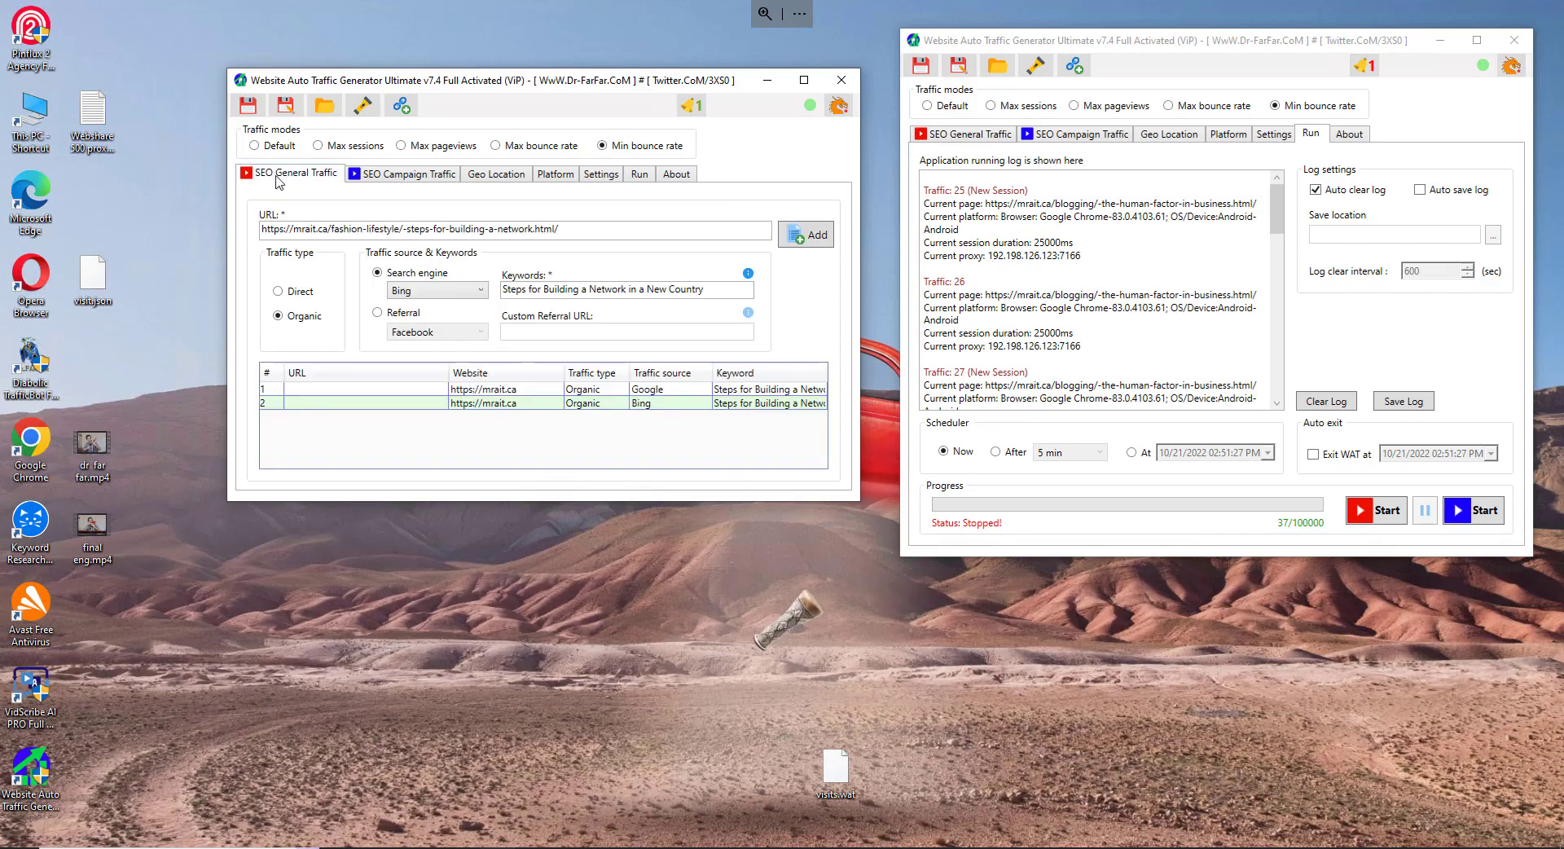
left_click(592, 391)
left_click(600, 175)
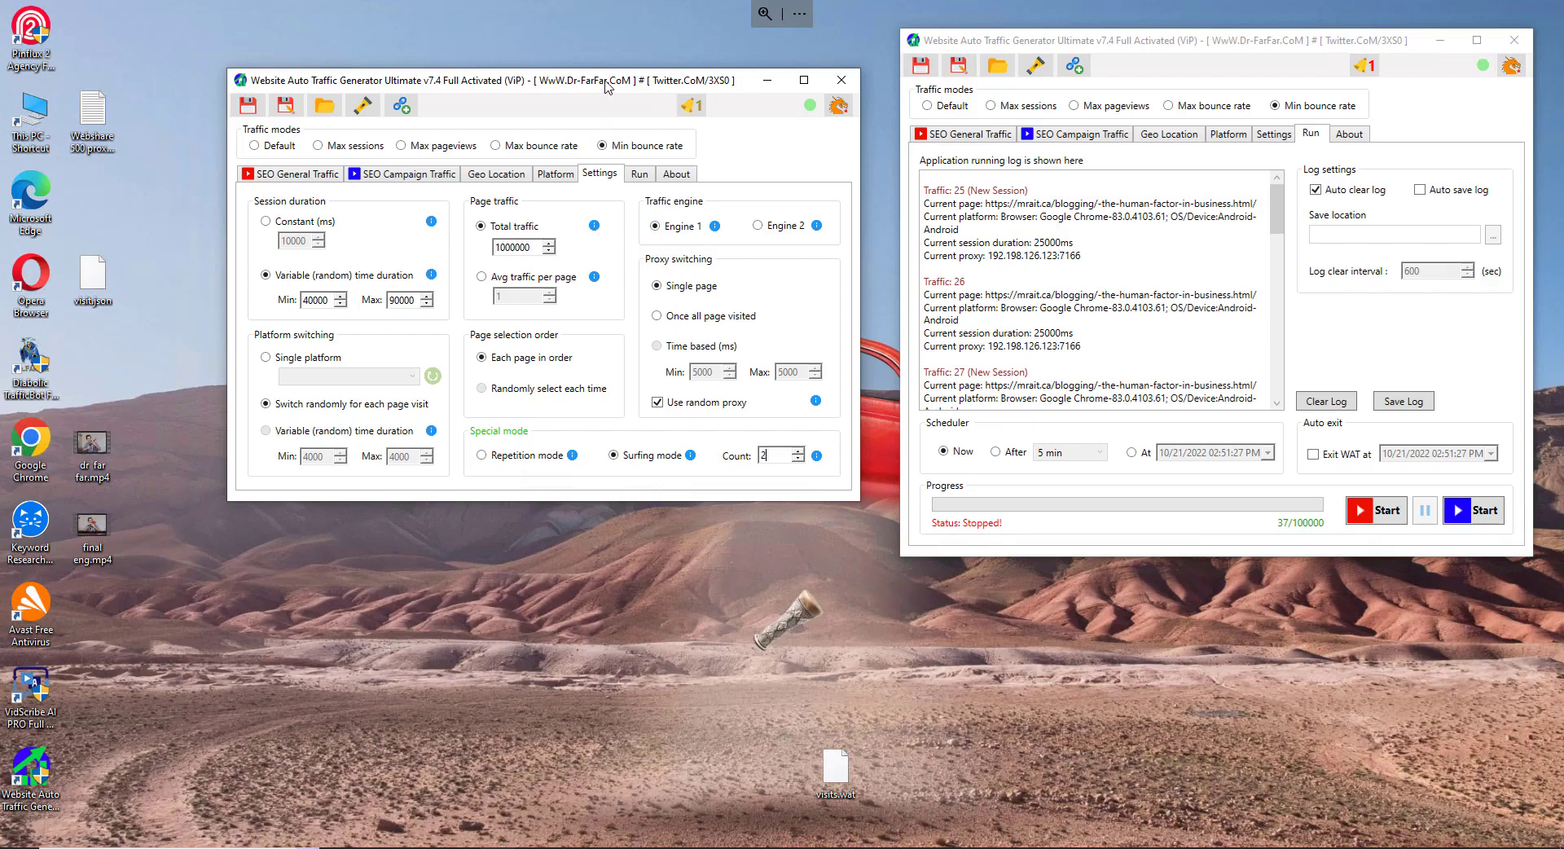
Step: Load the visits.wat profile from the desktop into the fashion-lifestyle window and reposition the two traffic generator windows
left_click_drag(607, 81, 565, 122)
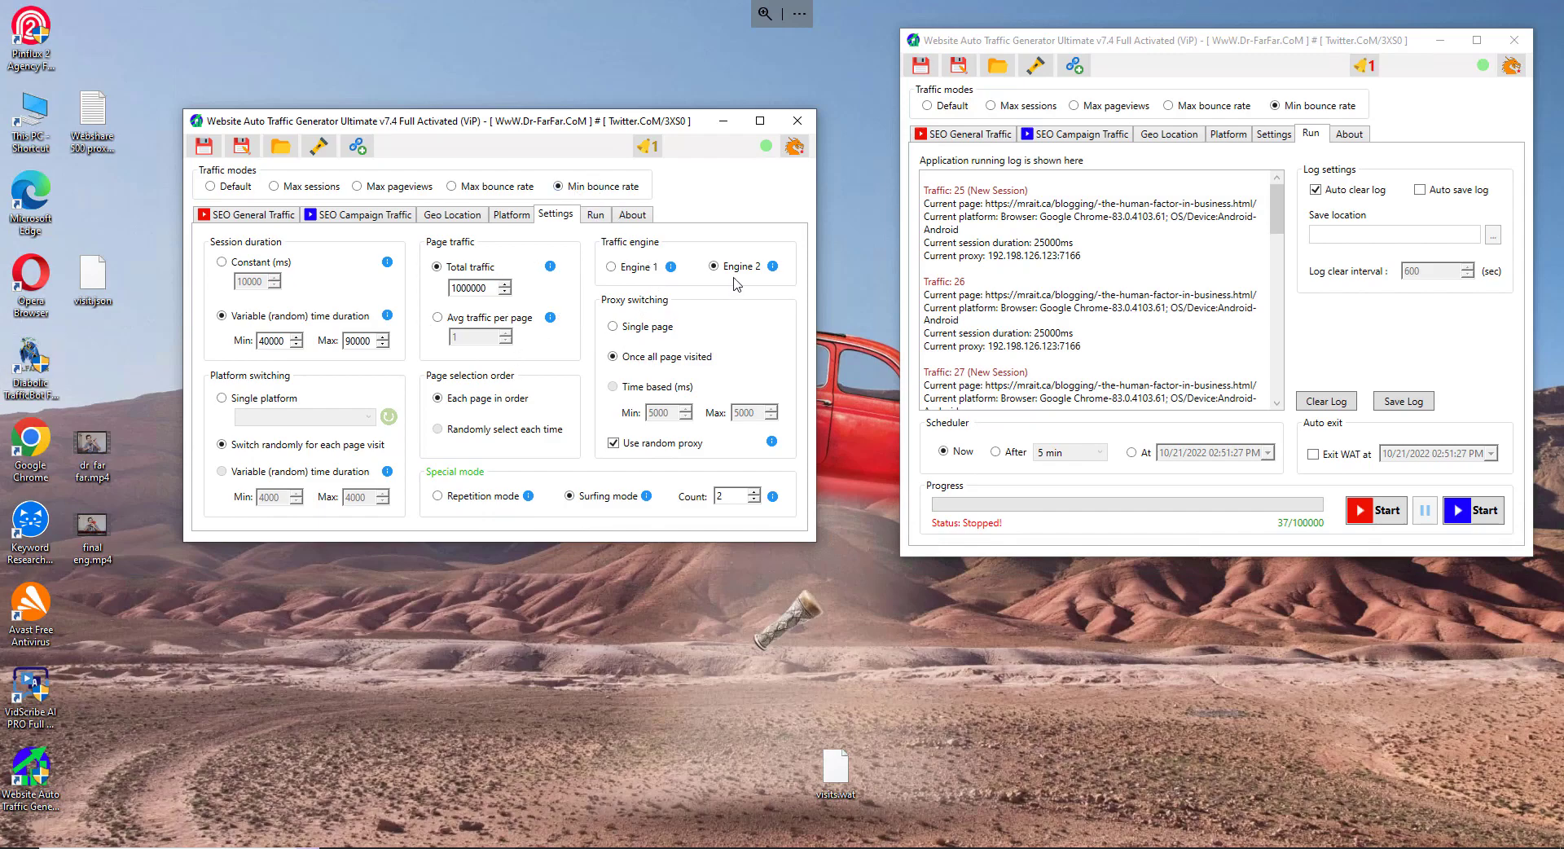
left_click(280, 146)
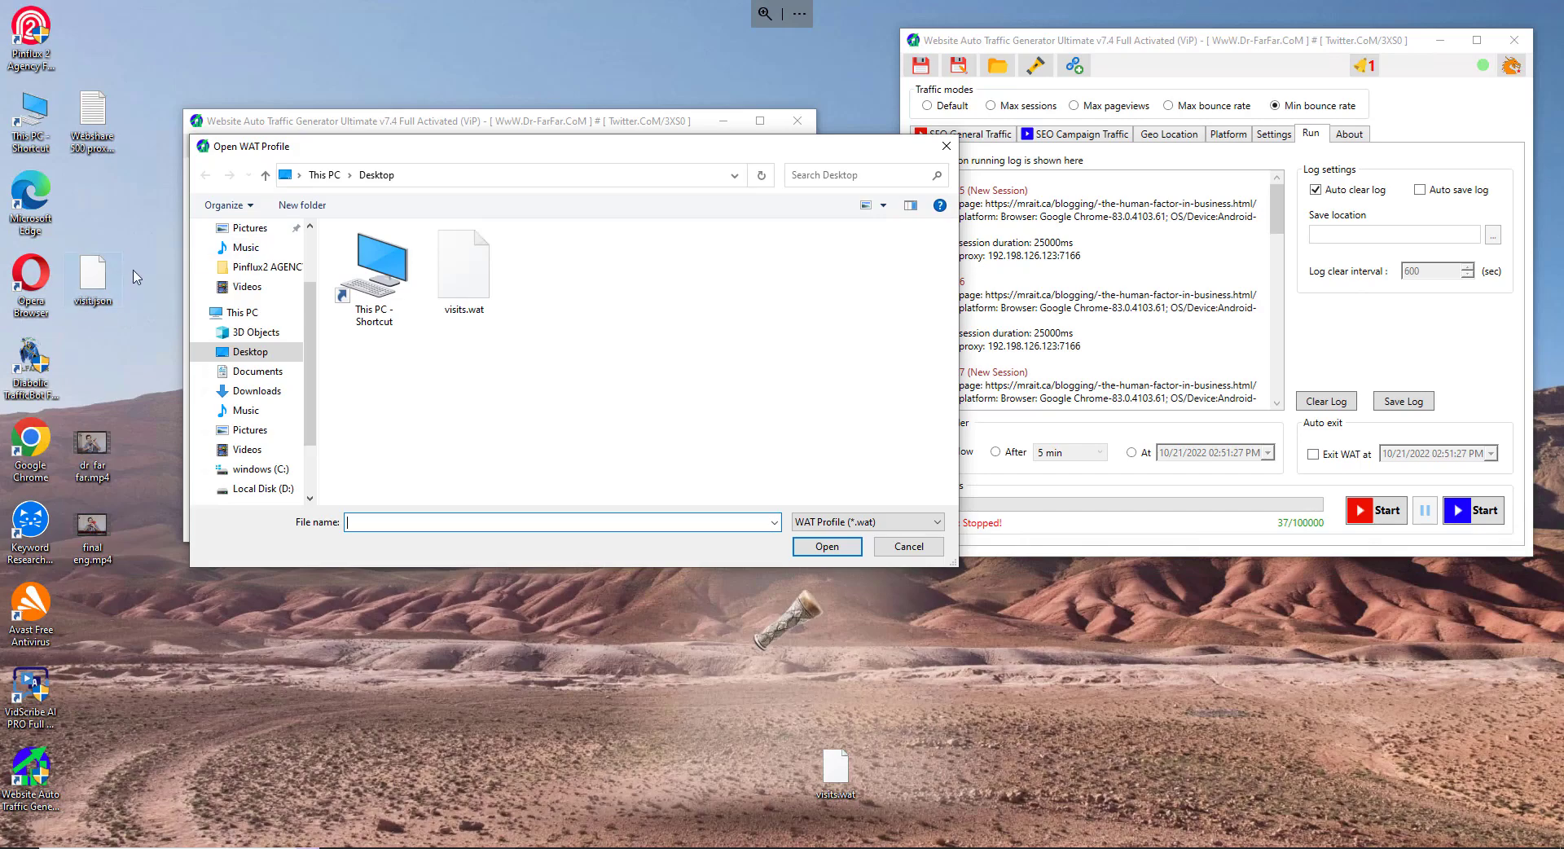
left_click(469, 273)
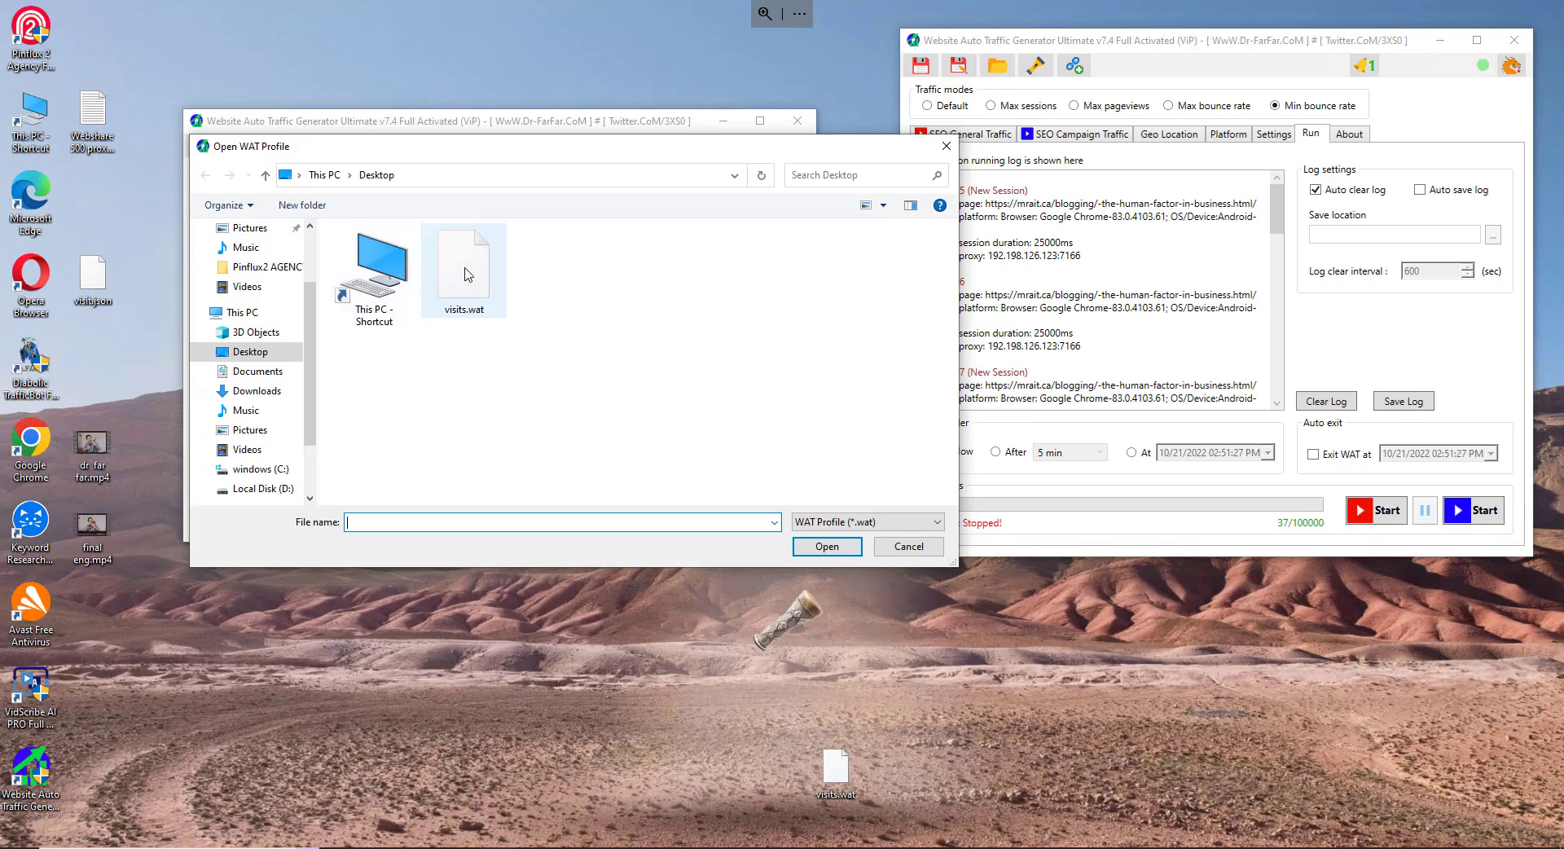
left_click(842, 545)
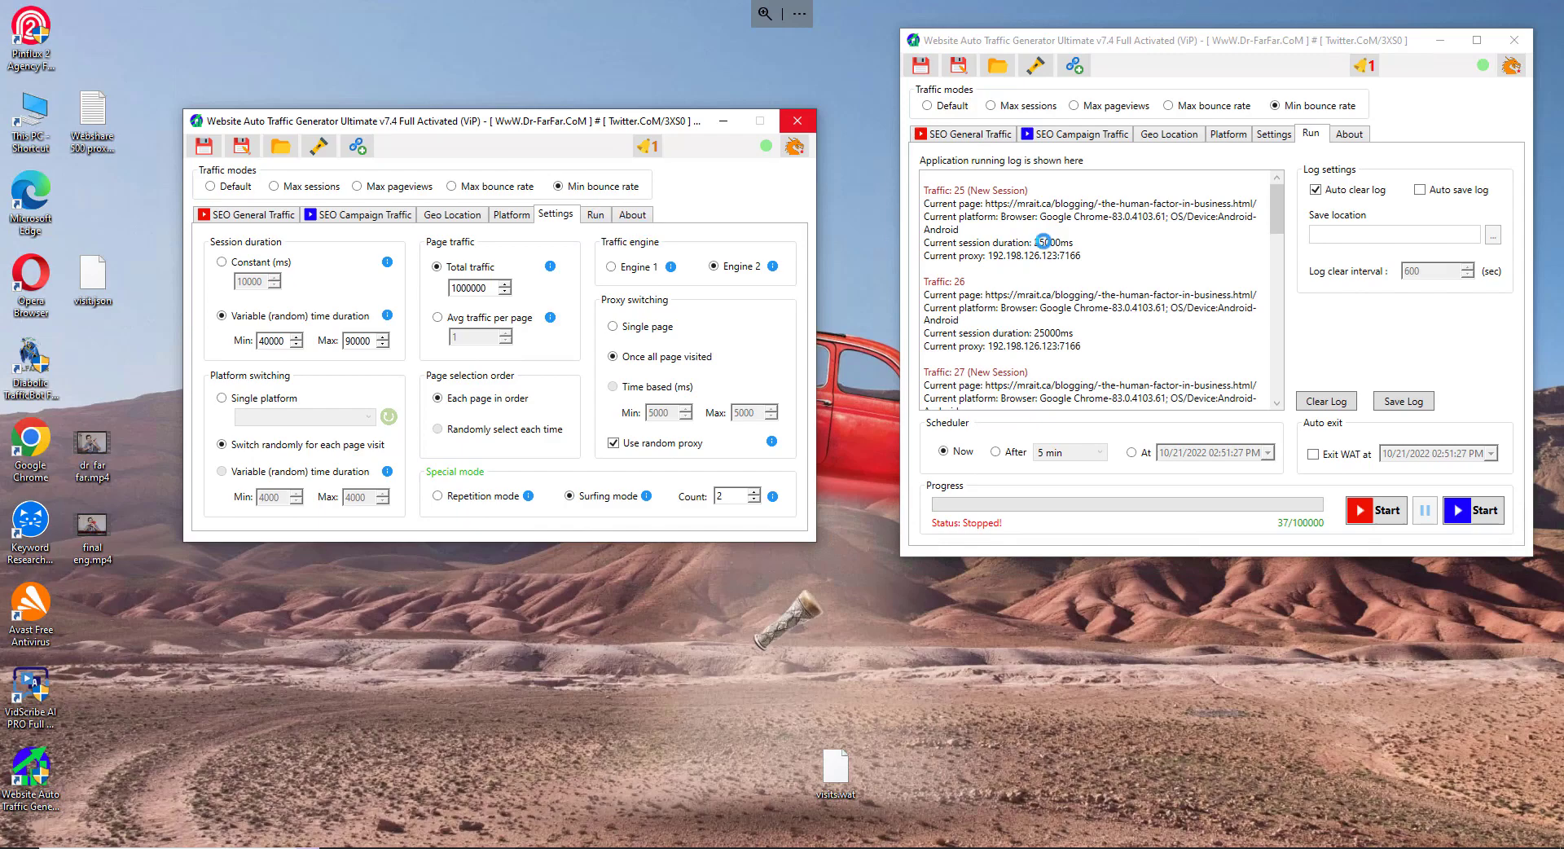
left_click_drag(1259, 31, 1259, 25)
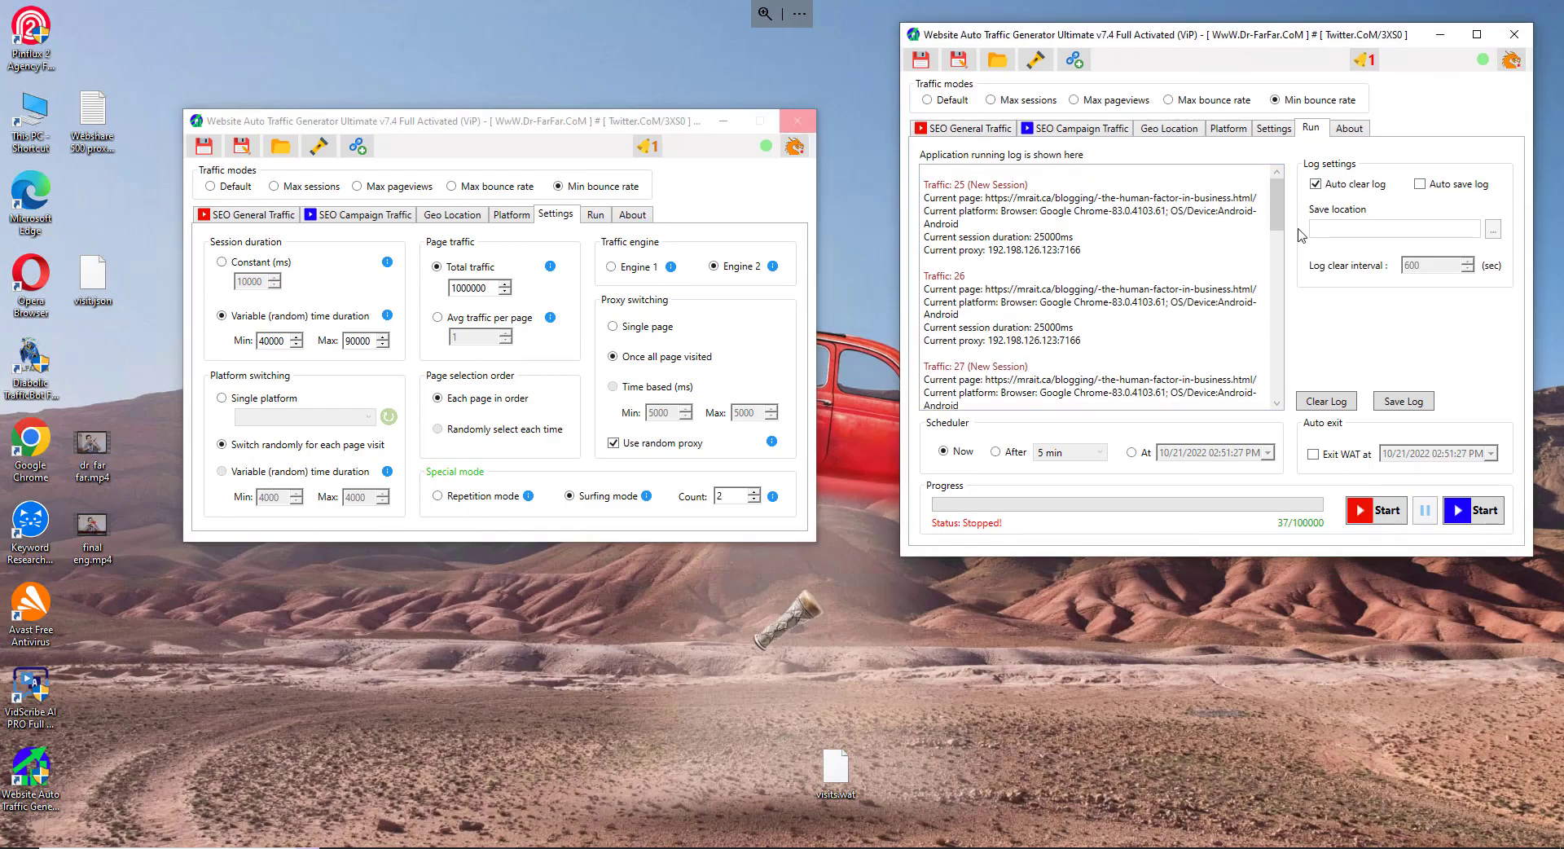
Step: Start the SEO general traffic run in the blogging window and reload the real-time overview in Google Analytics
left_click(1375, 513)
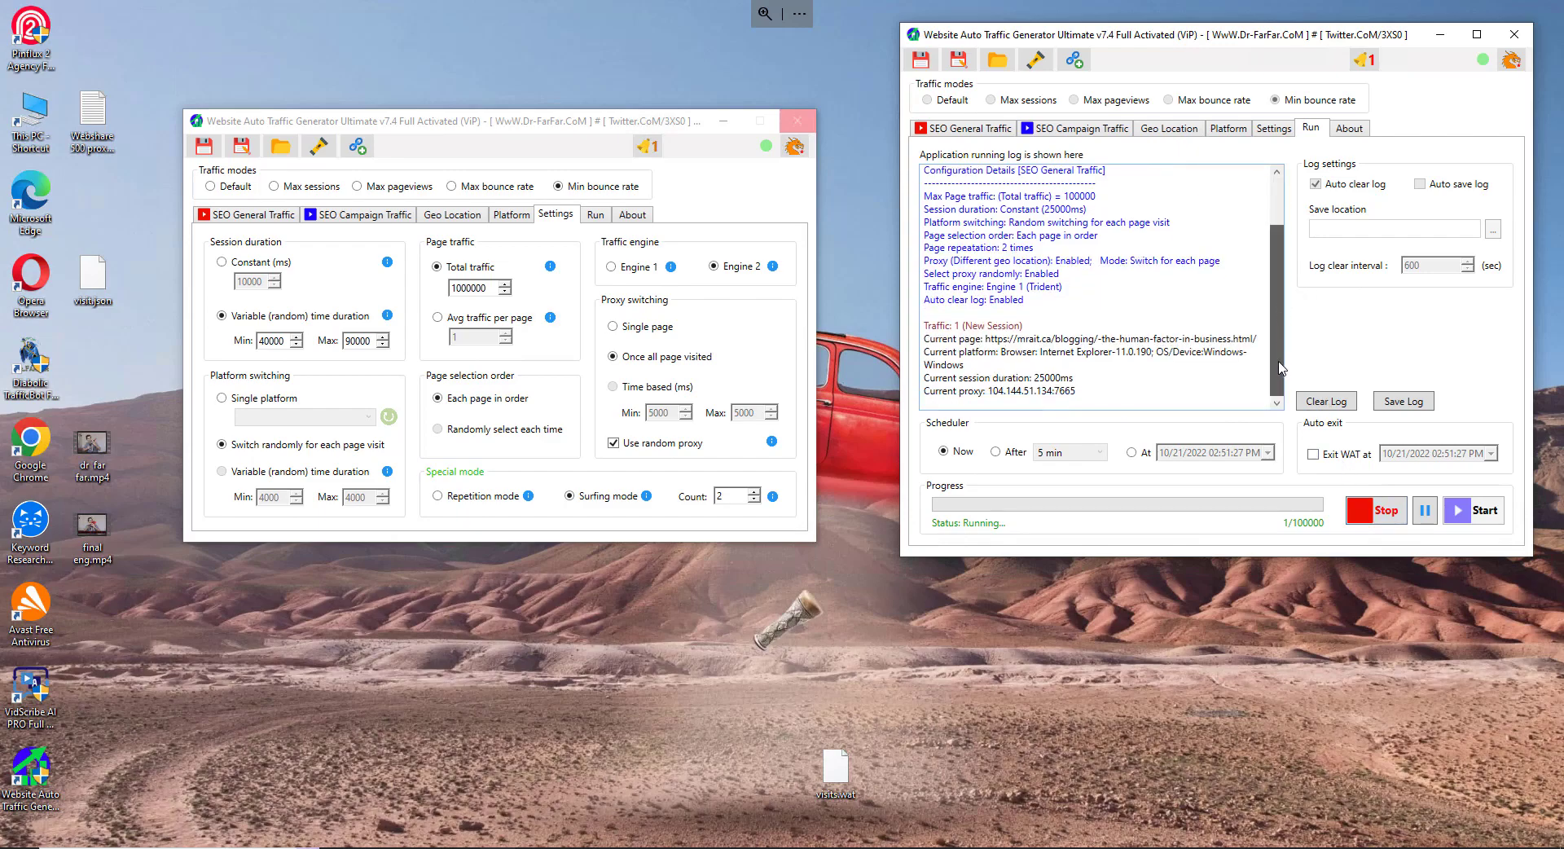
left_click(1470, 7)
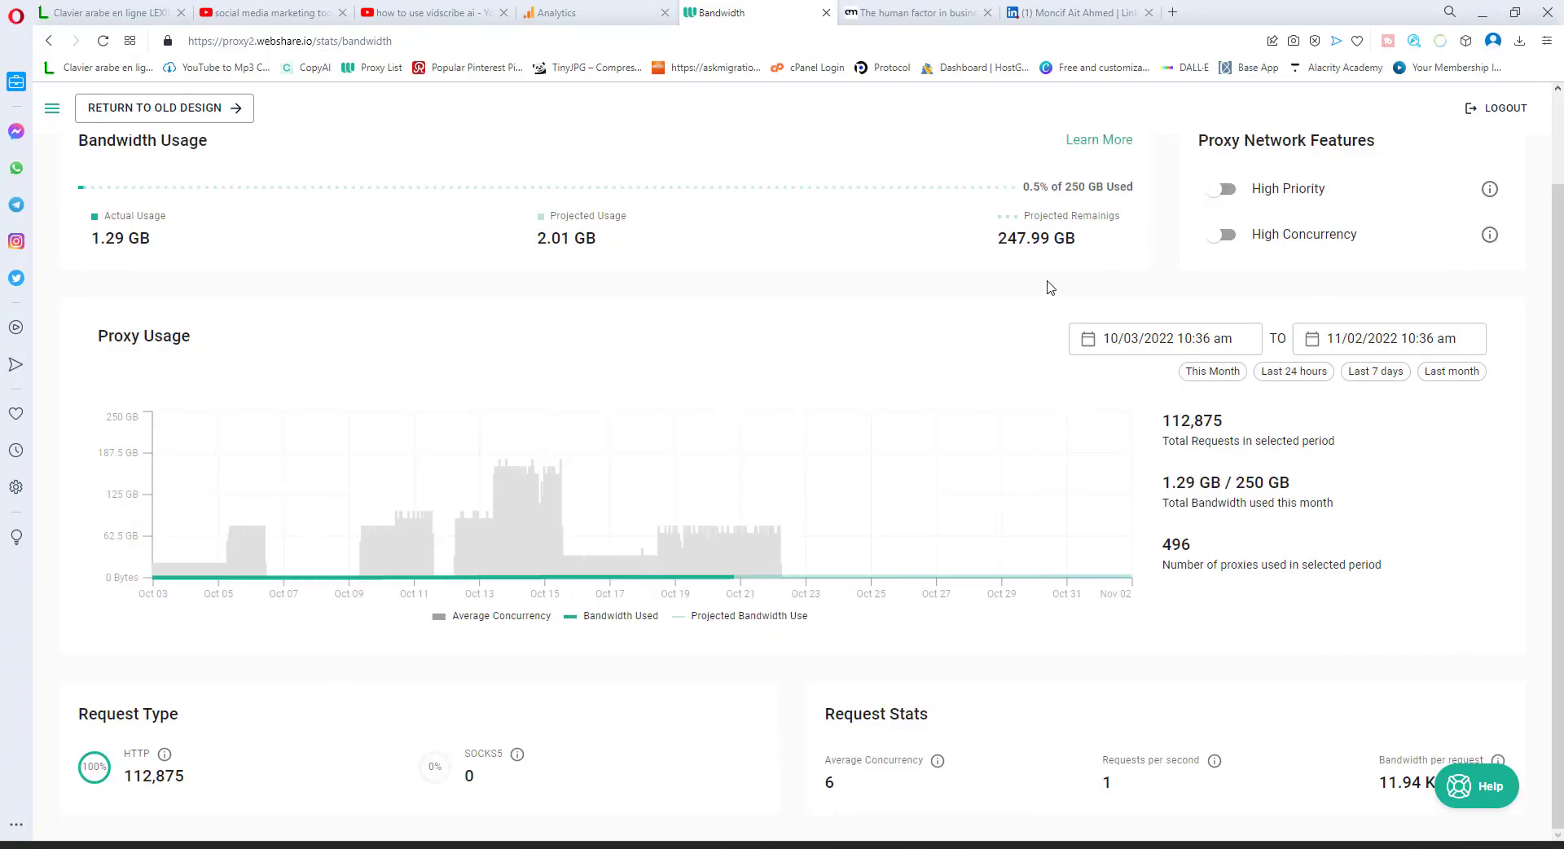
left_click(613, 10)
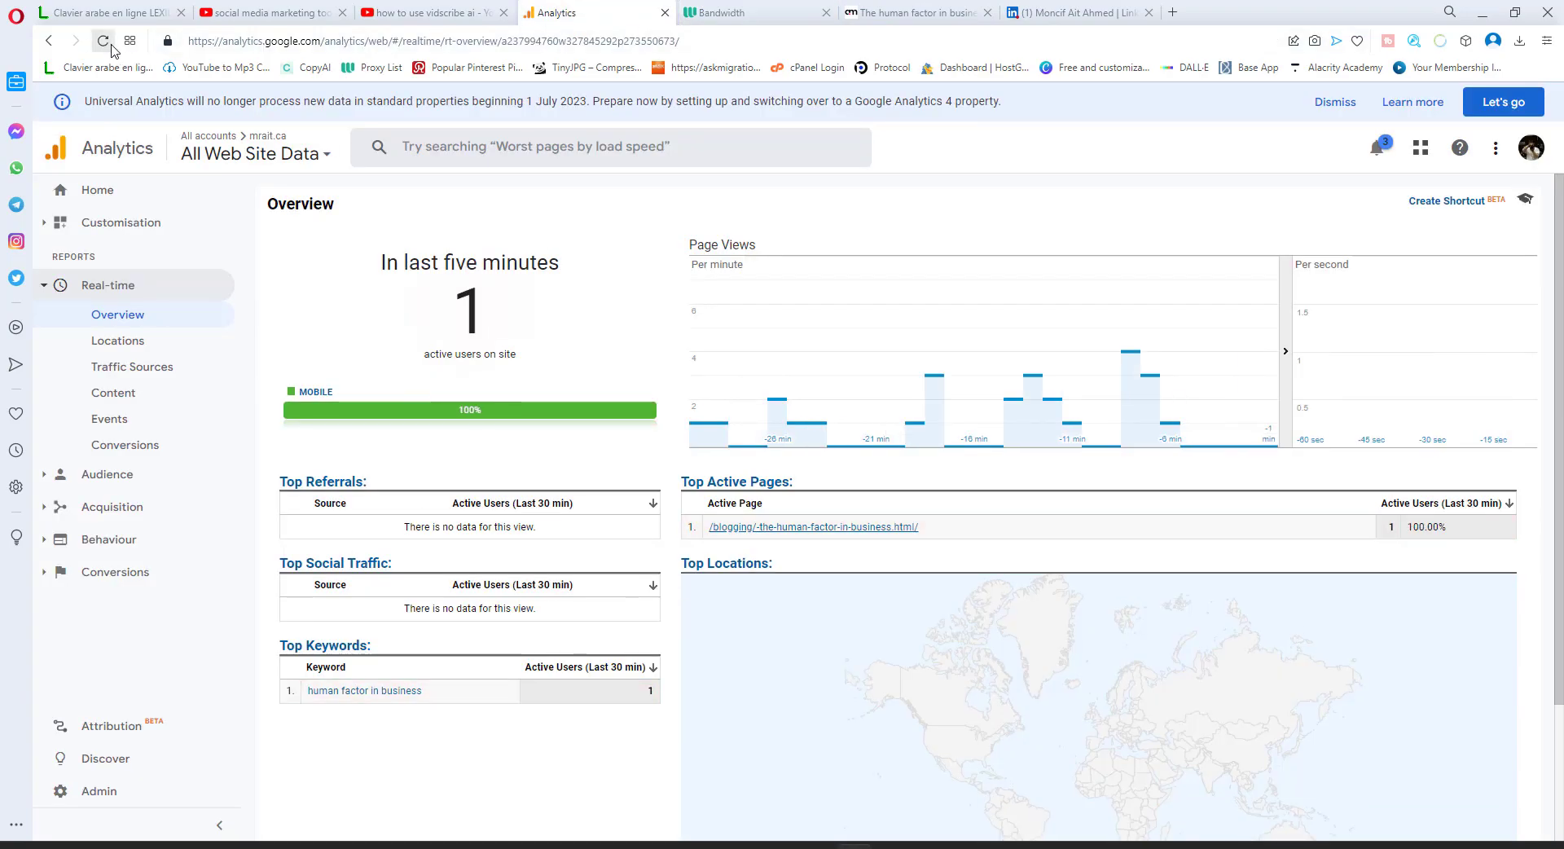
double_click(509, 329)
left_click(103, 41)
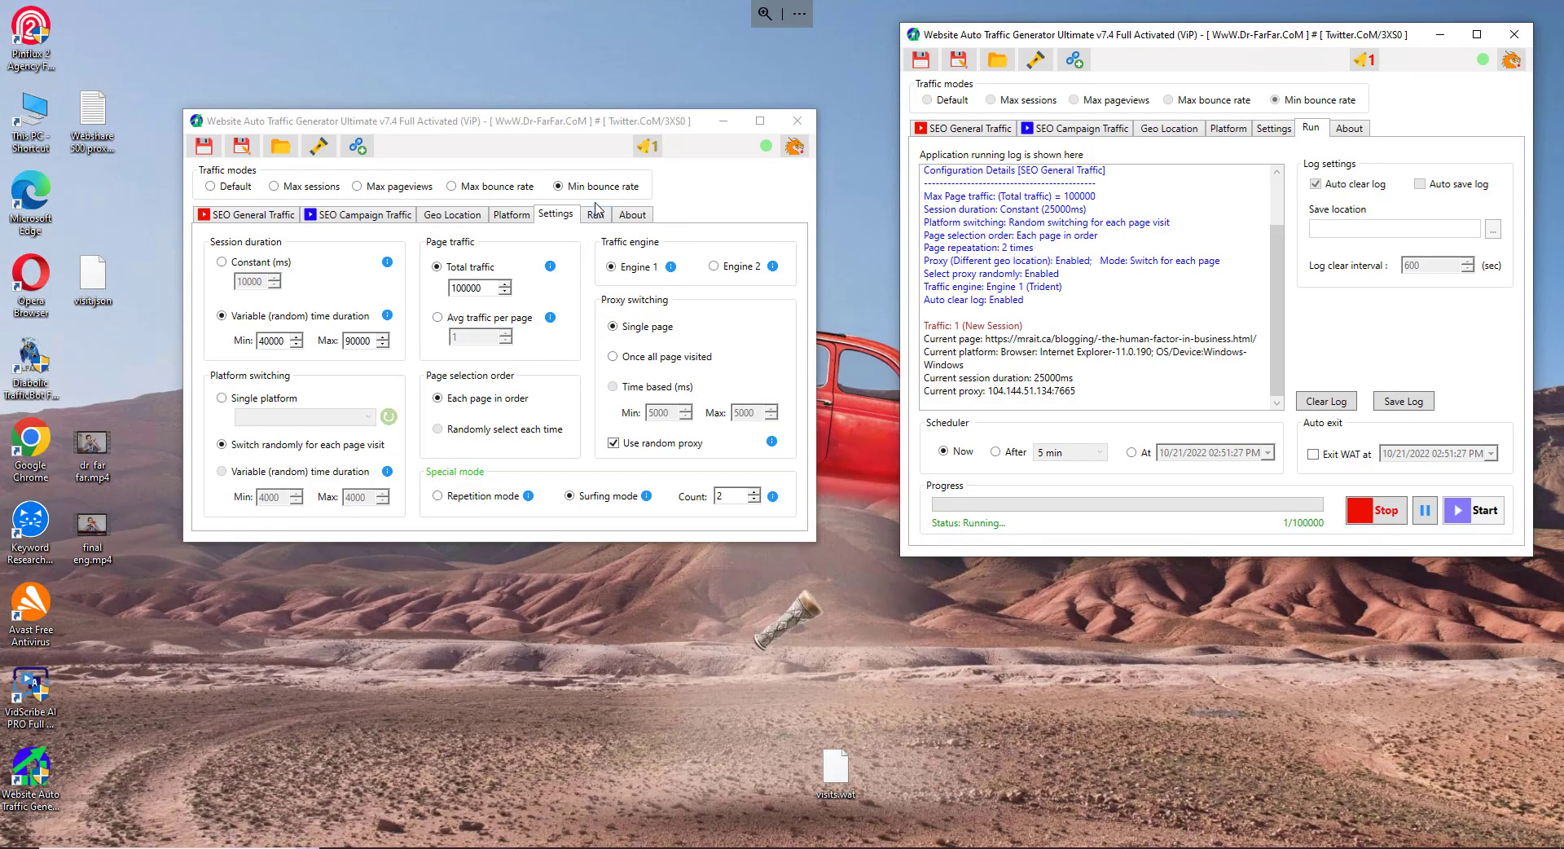
Step: Start the SEO general traffic run in the fashion-lifestyle window and check the active users in Google Analytics' real-time overview
left_click(597, 215)
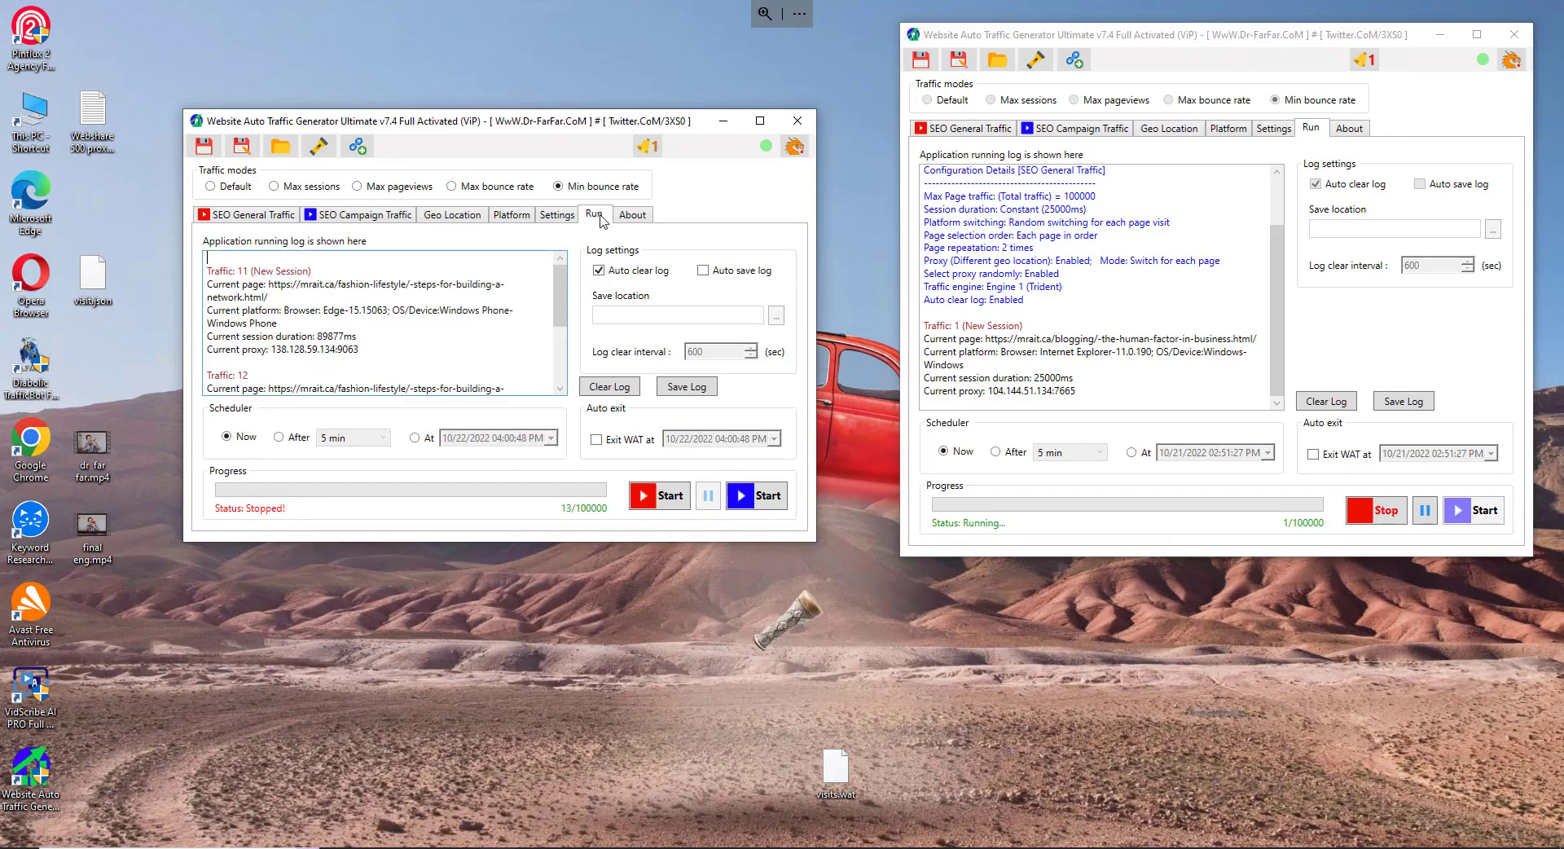
left_click(664, 497)
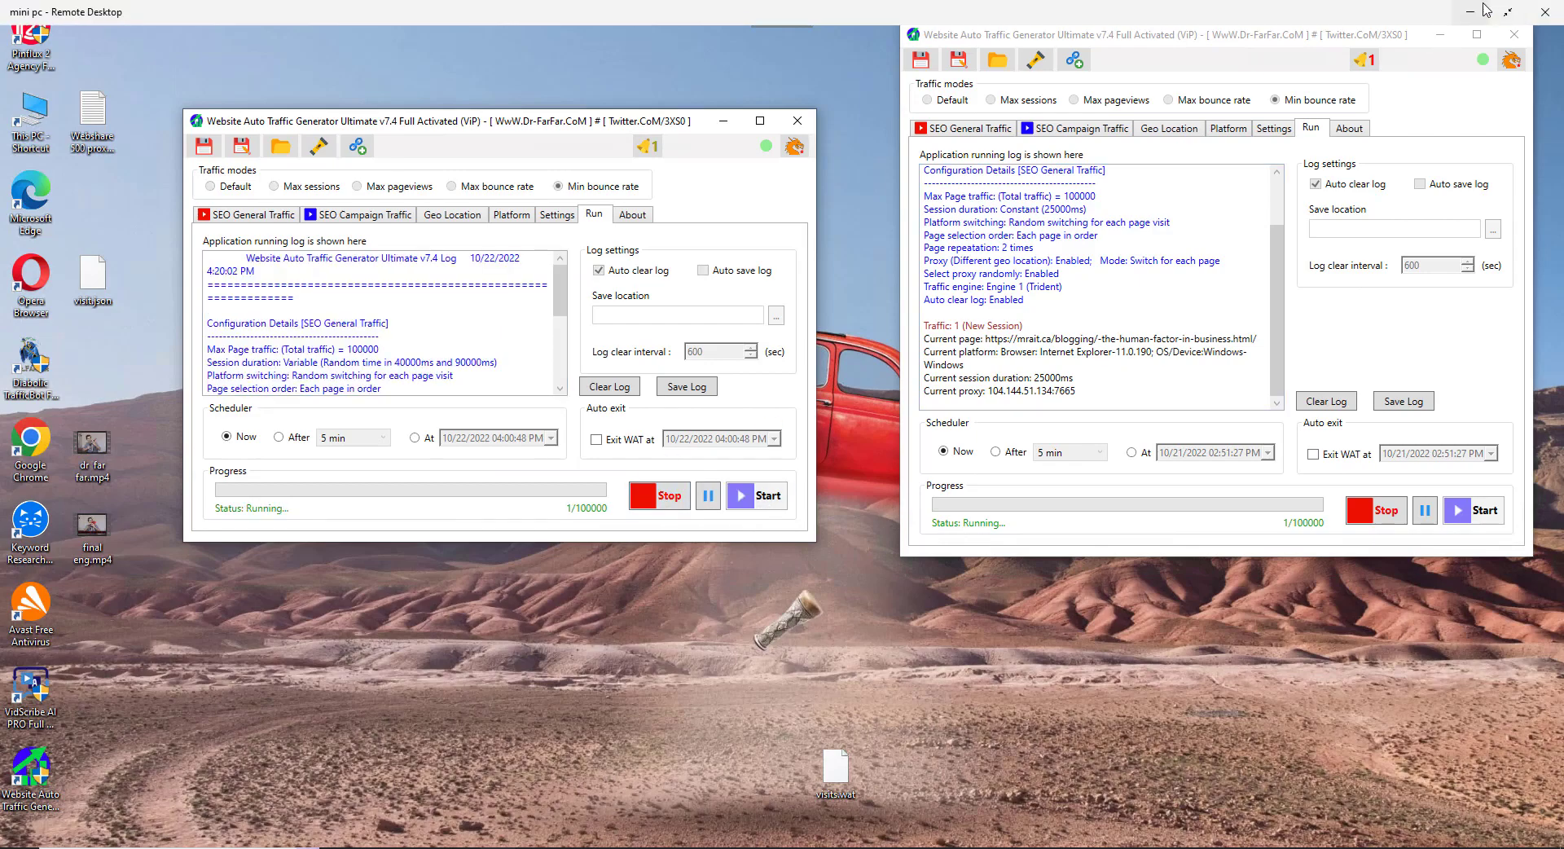
left_click(1478, 13)
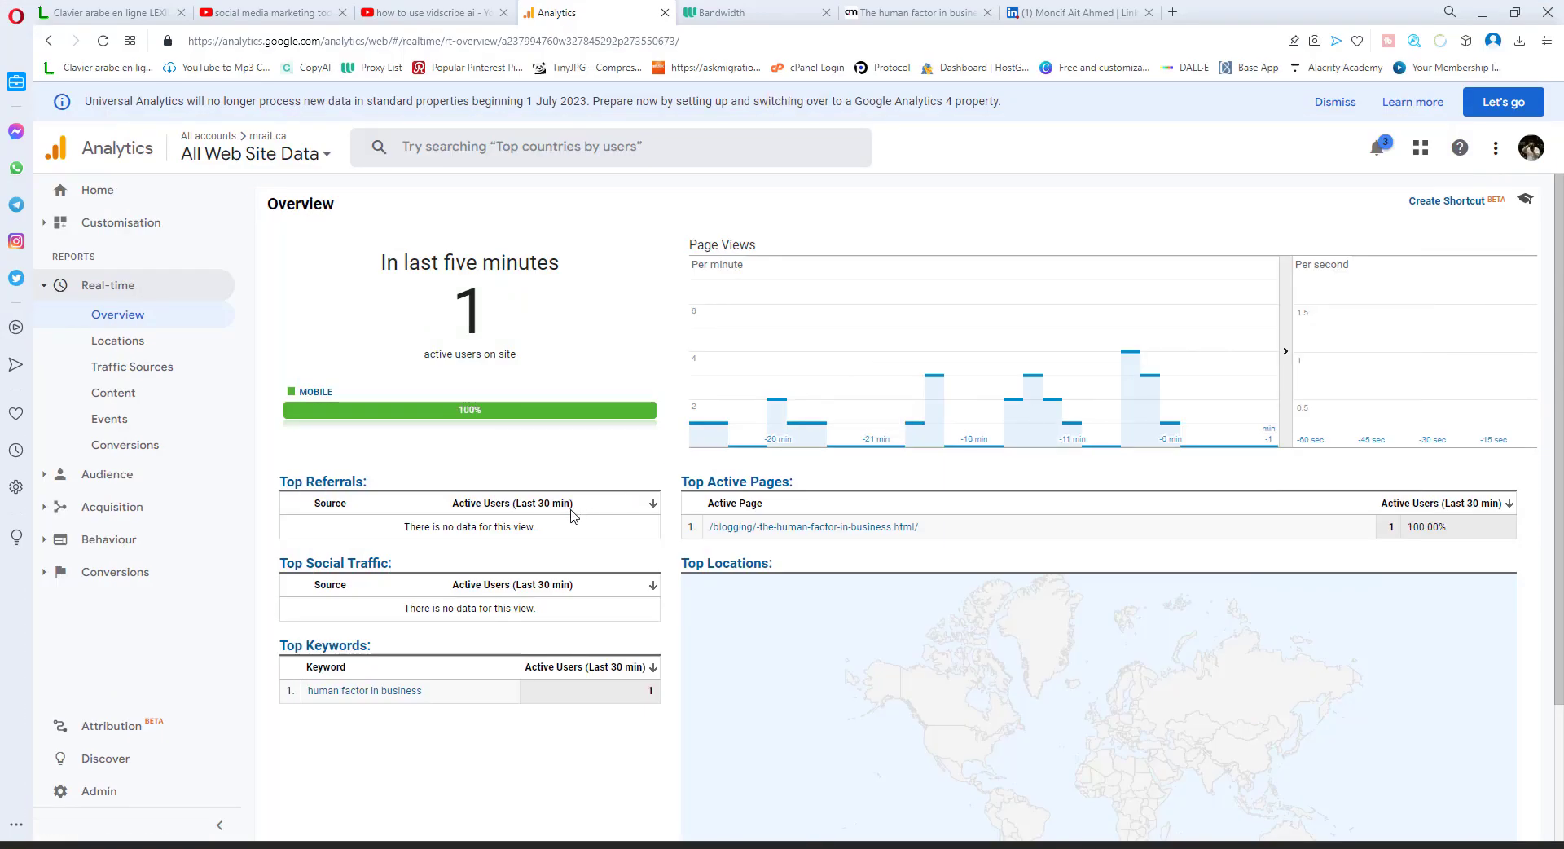
double_click(470, 322)
left_click(503, 322)
double_click(505, 323)
left_click(560, 317)
double_click(482, 318)
left_click(481, 318)
Step: Open the Google Analytics home page and review the users, sessions, bounce rate and session duration figures
left_click(122, 199)
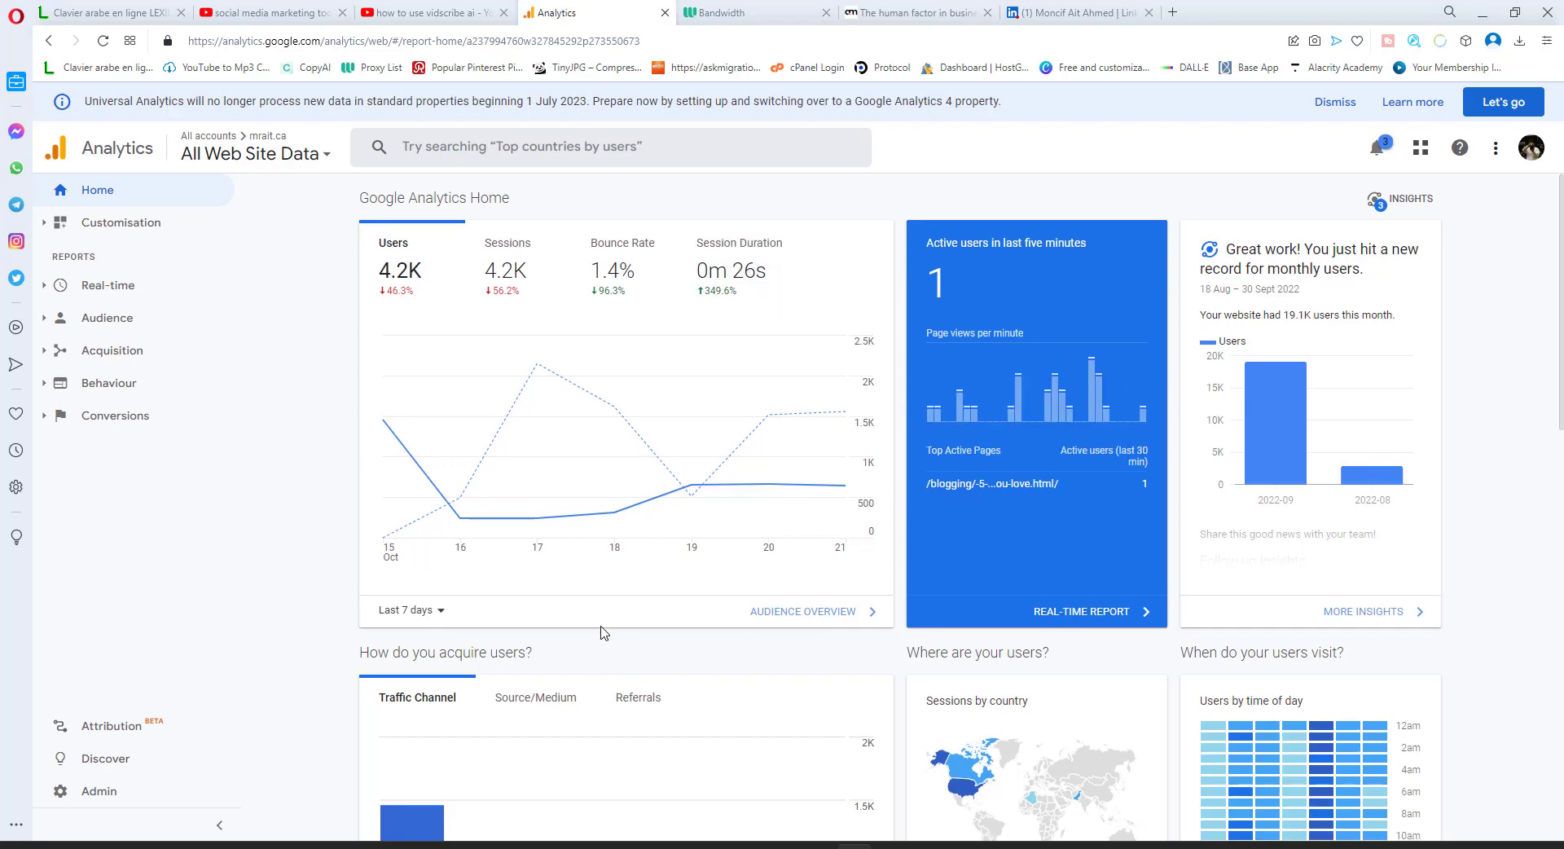
scroll(594, 632, "down", 6)
scroll(785, 412, "up", 5)
scroll(986, 444, "up", 1)
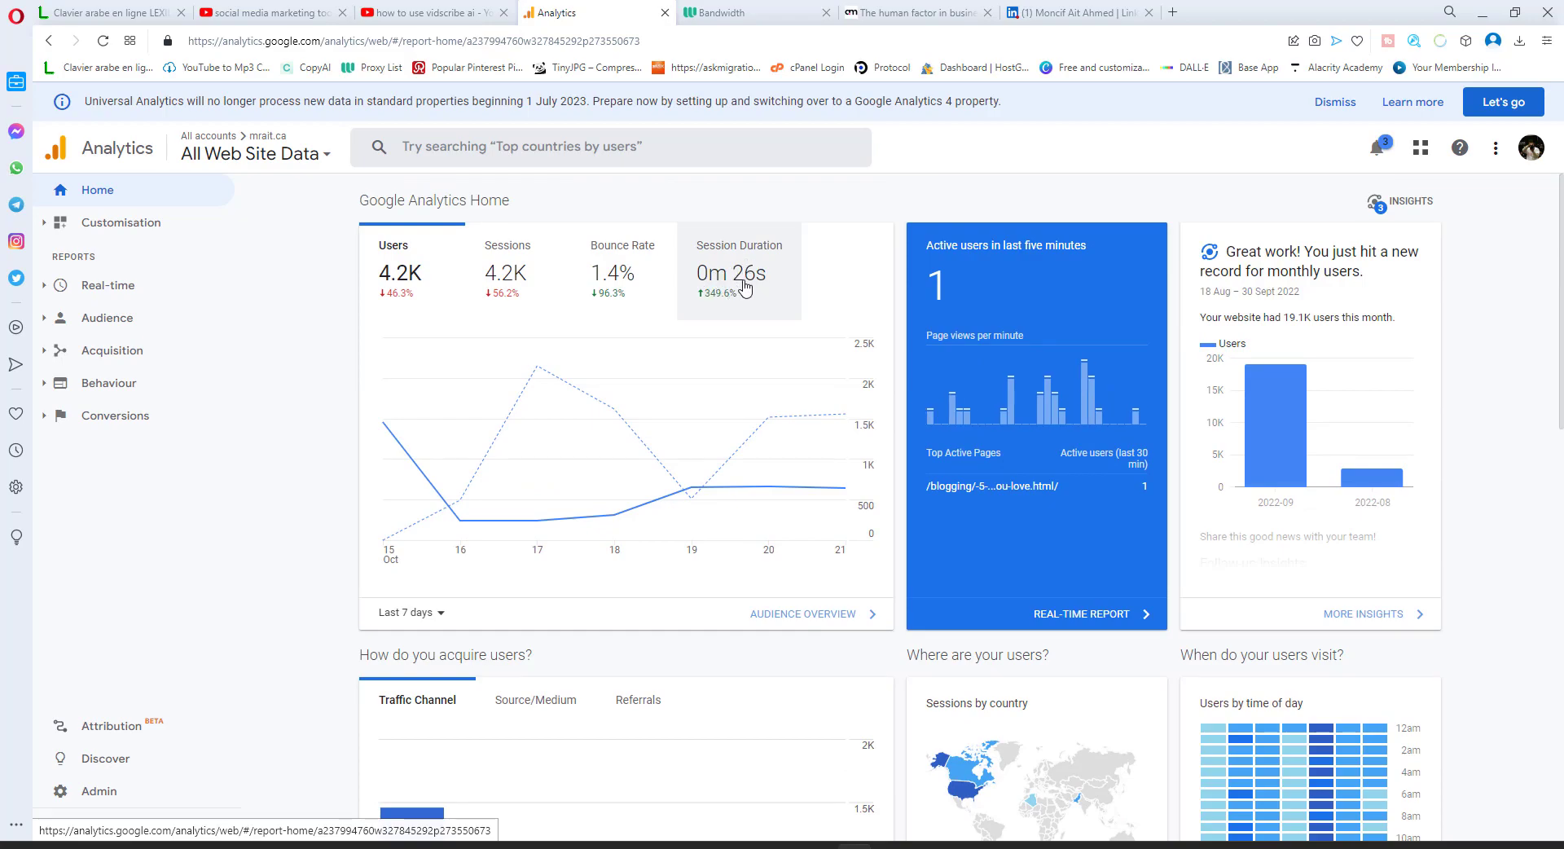
Step: Return to the remote desktop from Google Analytics and move the fashion-lifestyle window up beside the blogging window
mouse_move(922, 811)
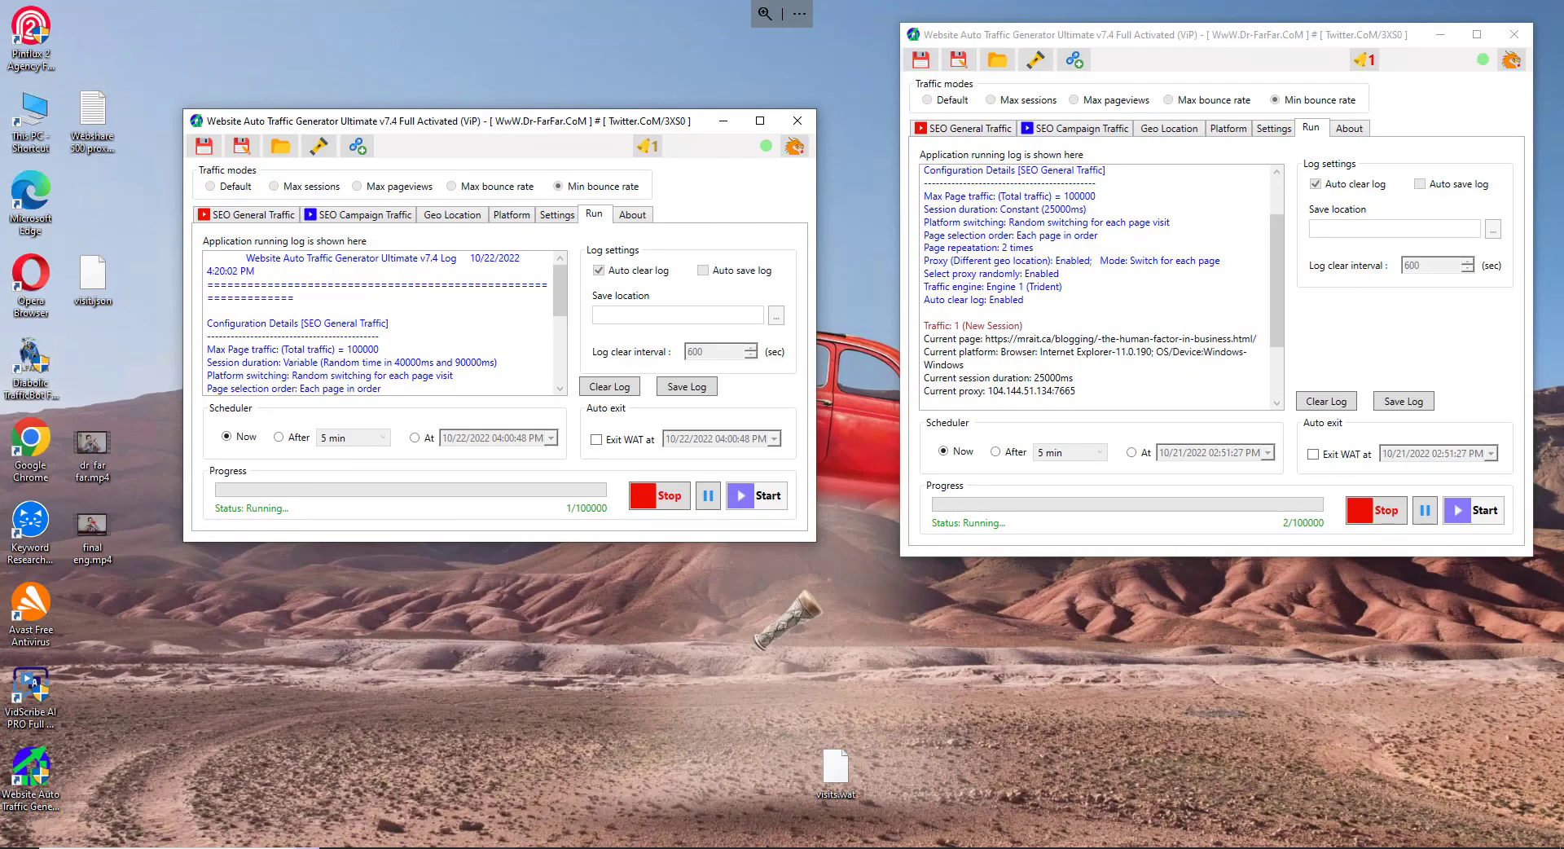
left_click(1467, 12)
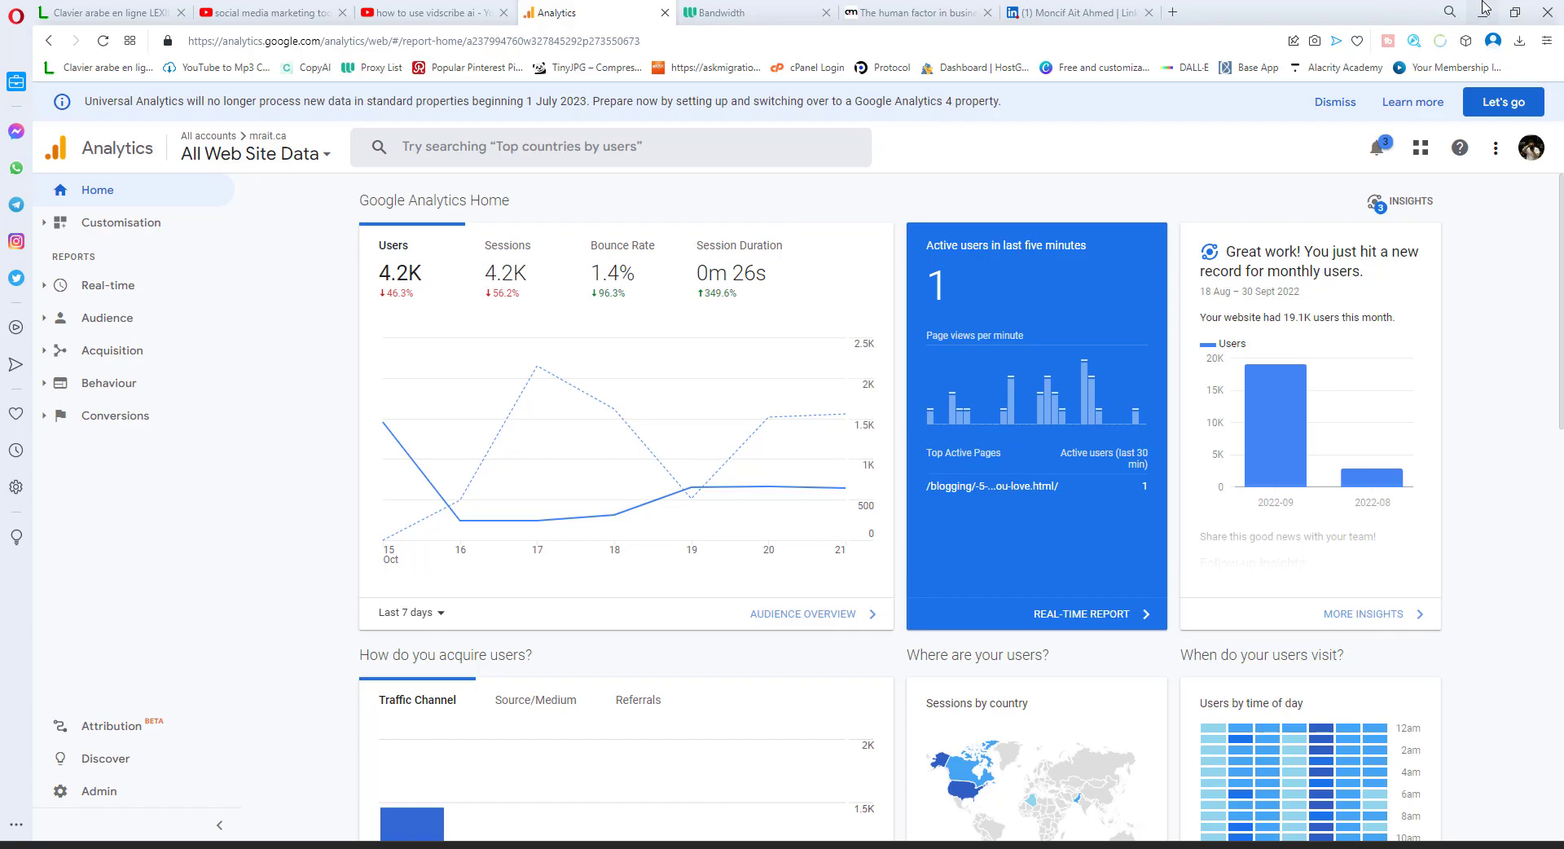
left_click(1515, 12)
key("super+Down")
mouse_move(854, 845)
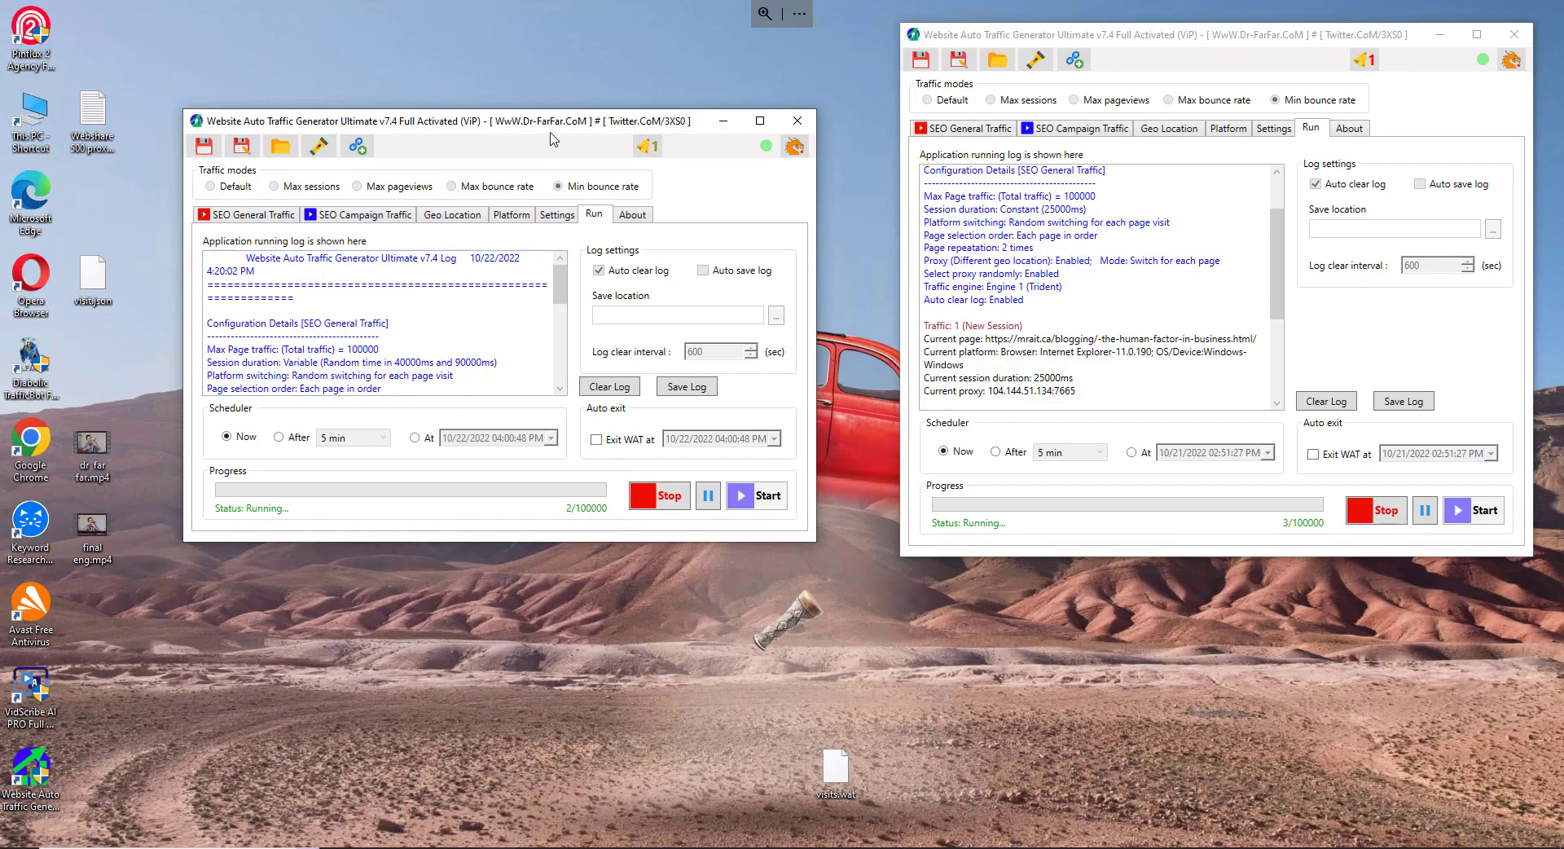
left_click_drag(549, 115, 587, 27)
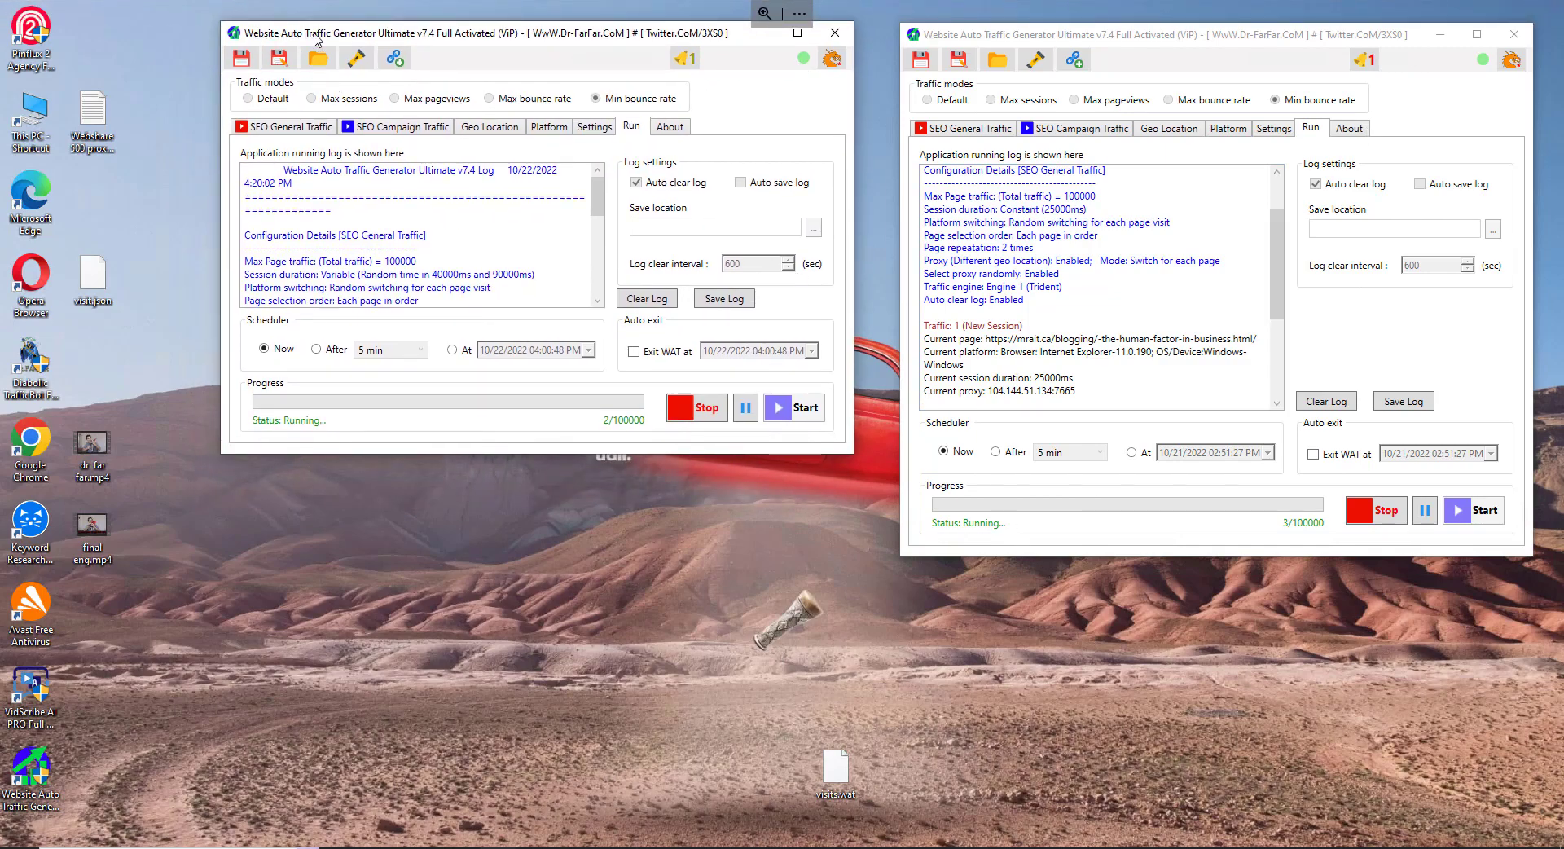
Step: Switch to the browser and view the Webshare bandwidth page for the proxies
left_click(1470, 10)
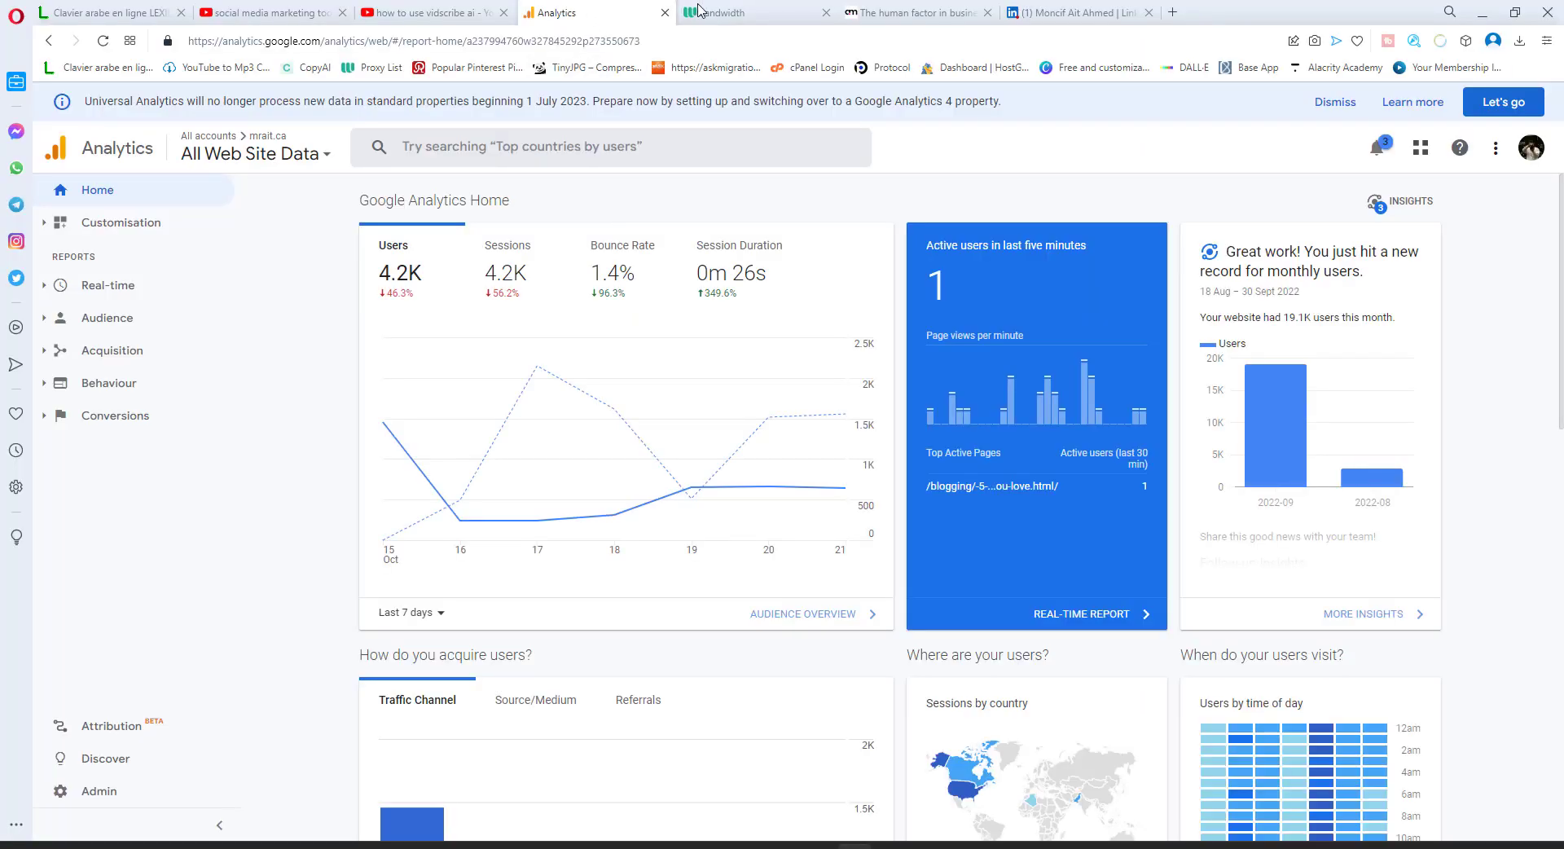
left_click(702, 11)
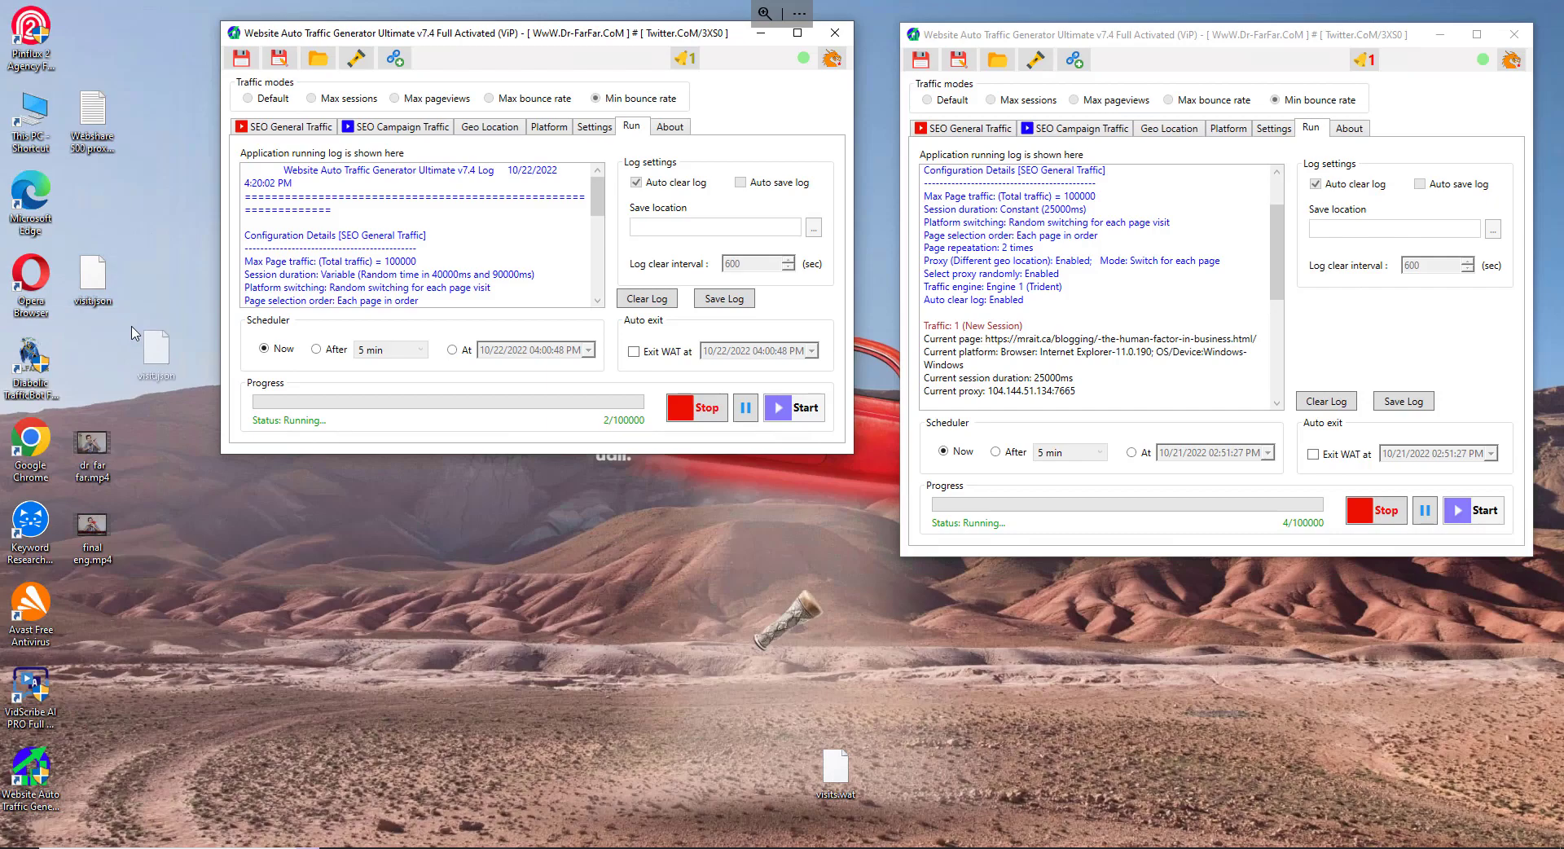
Step: Move the JSON file to a free spot on the remote desktop and show the fashion-lifestyle window's SEO campaign traffic form
left_click_drag(135, 334, 134, 340)
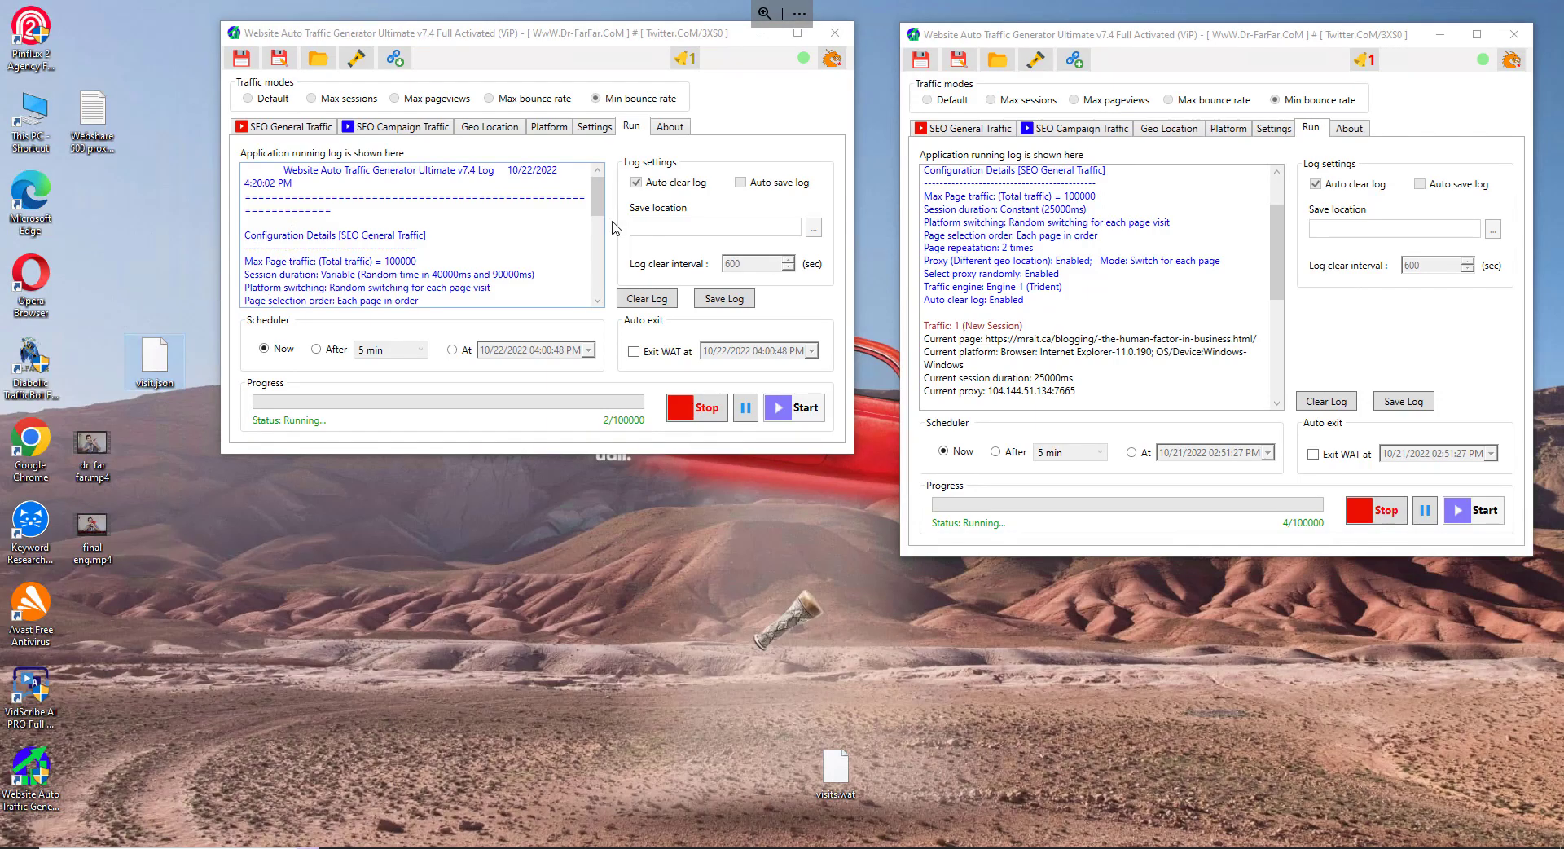
left_click(594, 127)
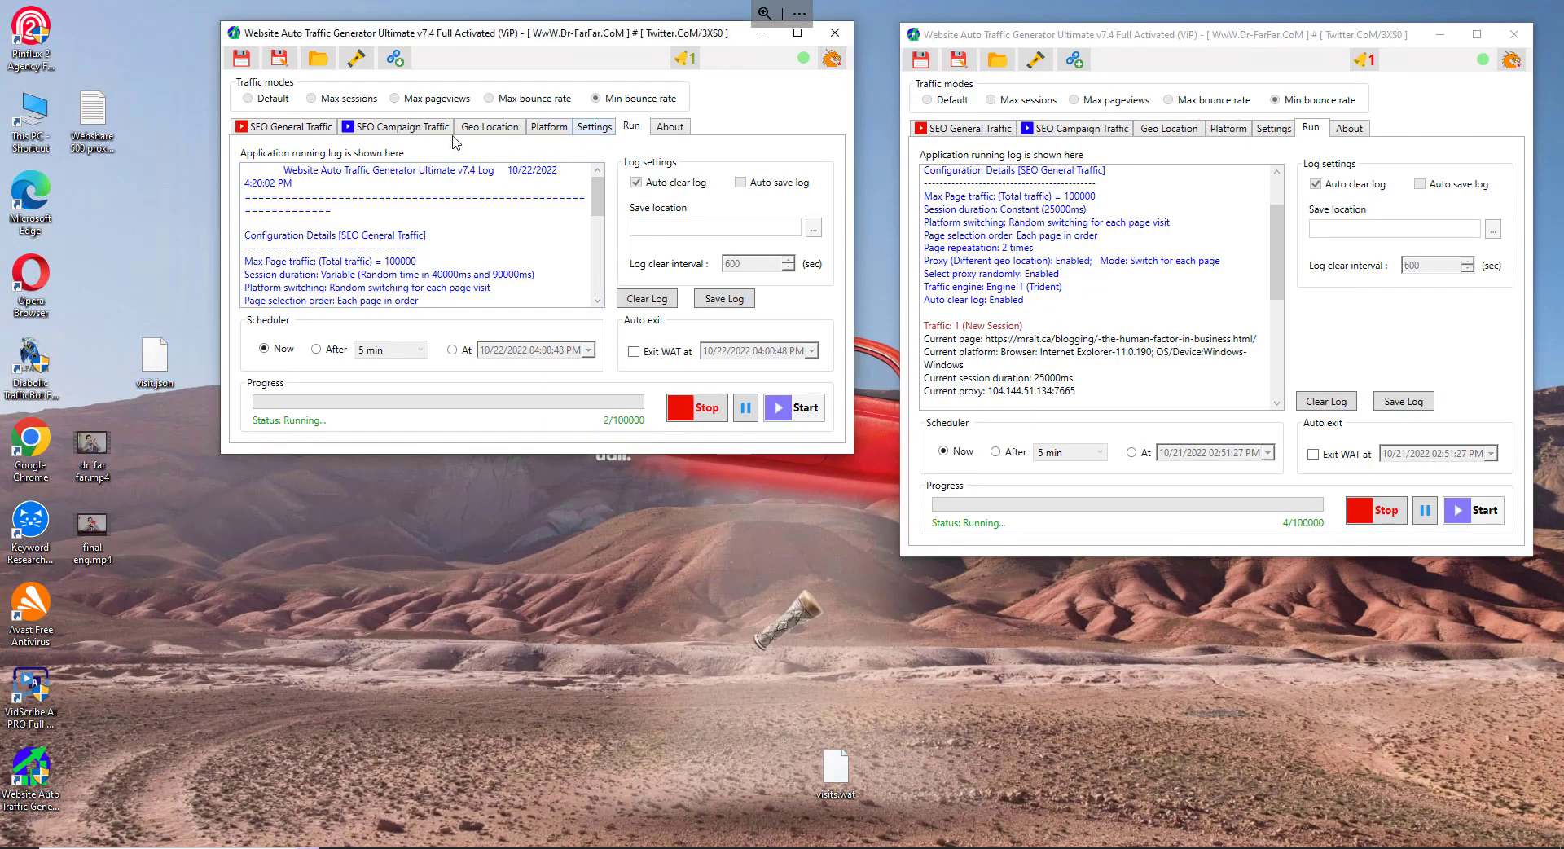
left_click(380, 130)
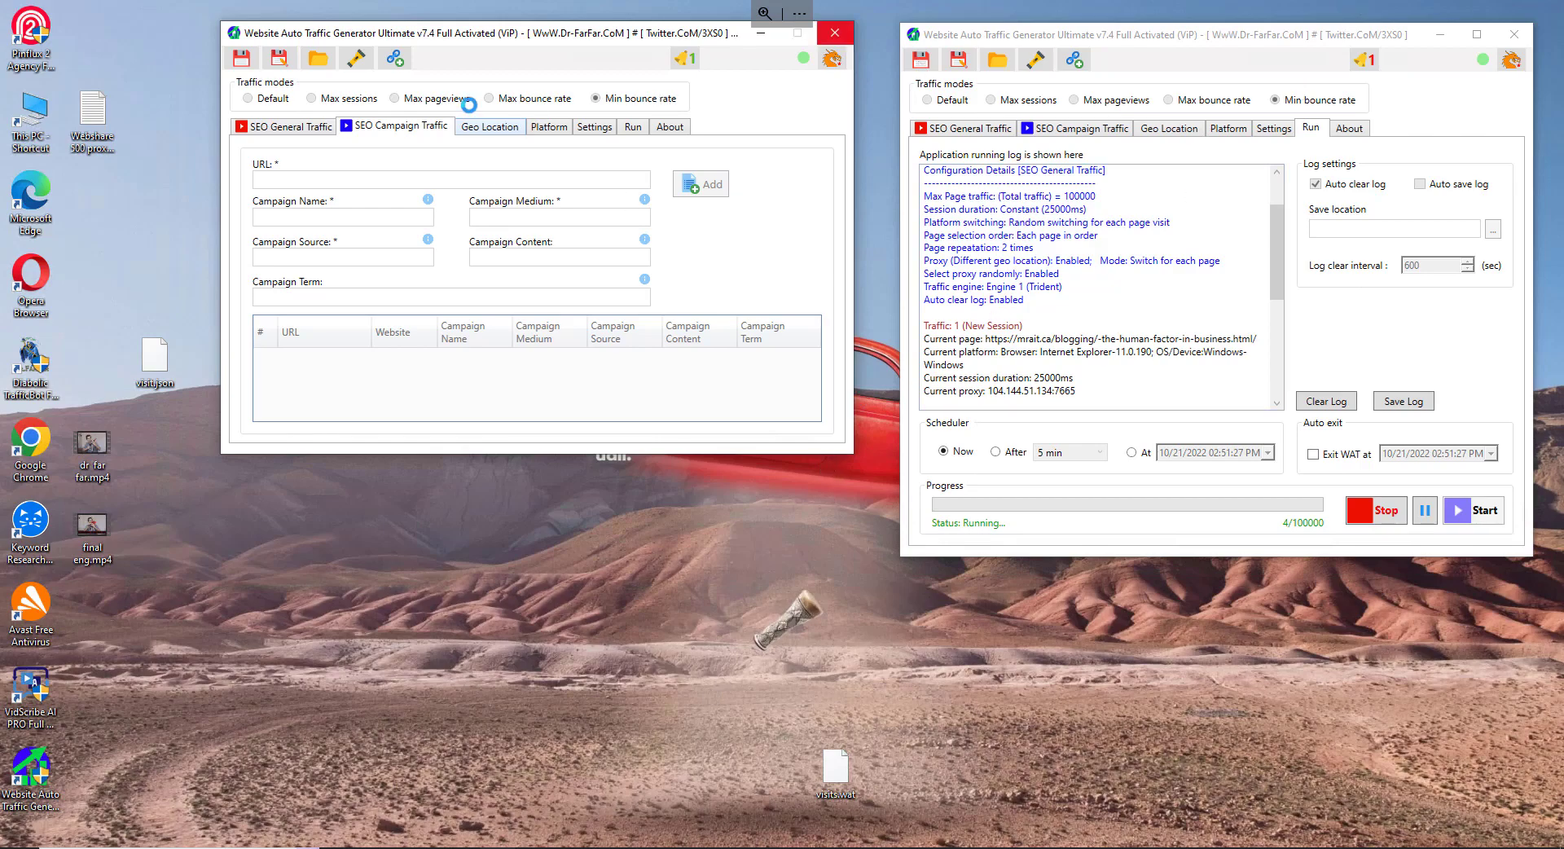
Step: Switch to Google Analytics and open the real-time report from the home page to check the active traffic
left_click(1488, 10)
left_click(620, 10)
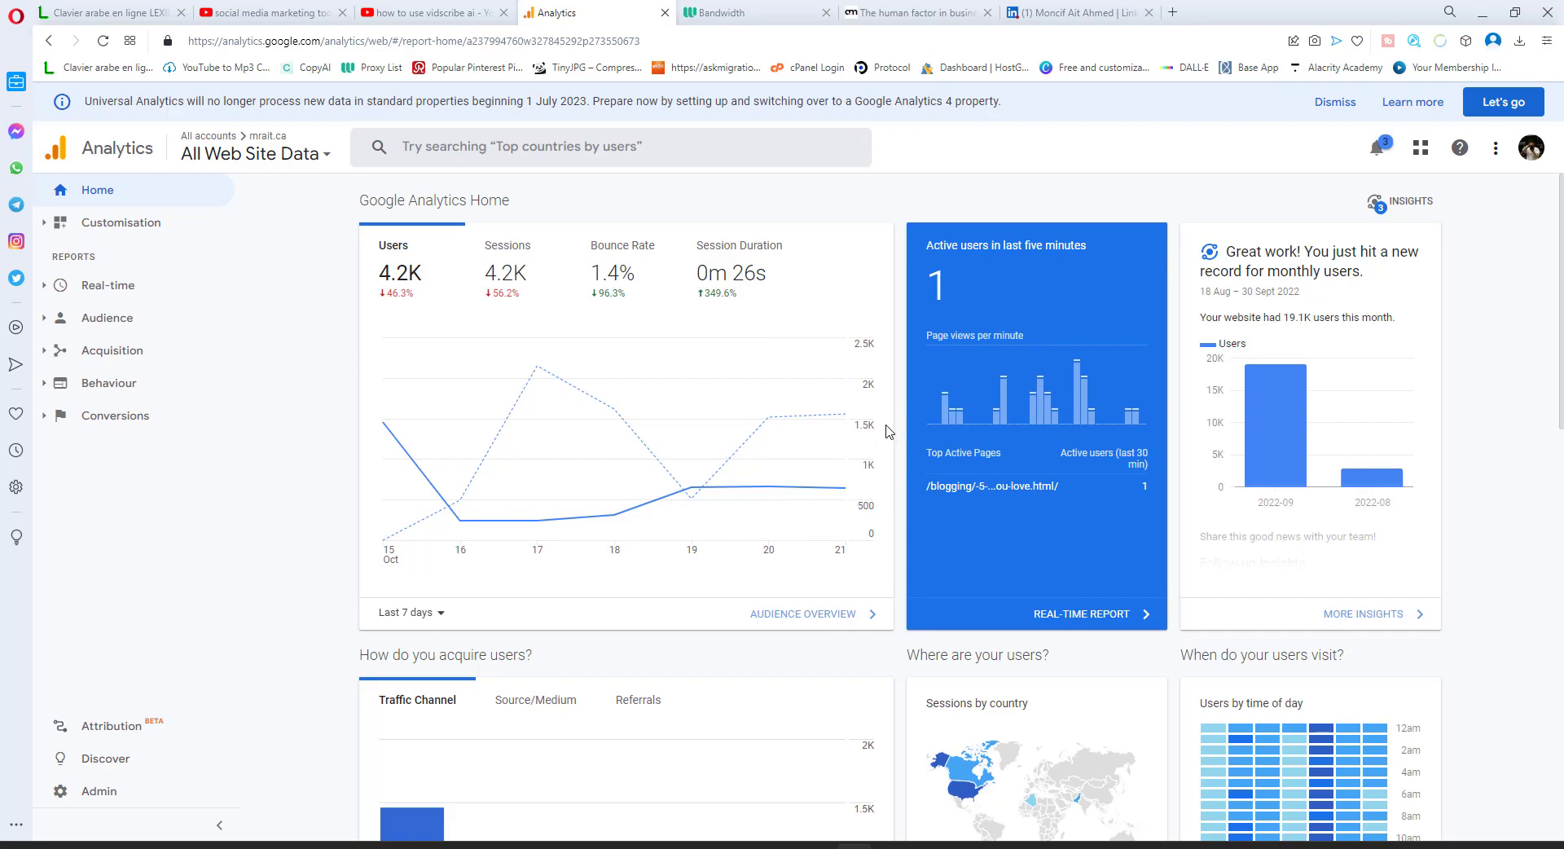
left_click(1077, 613)
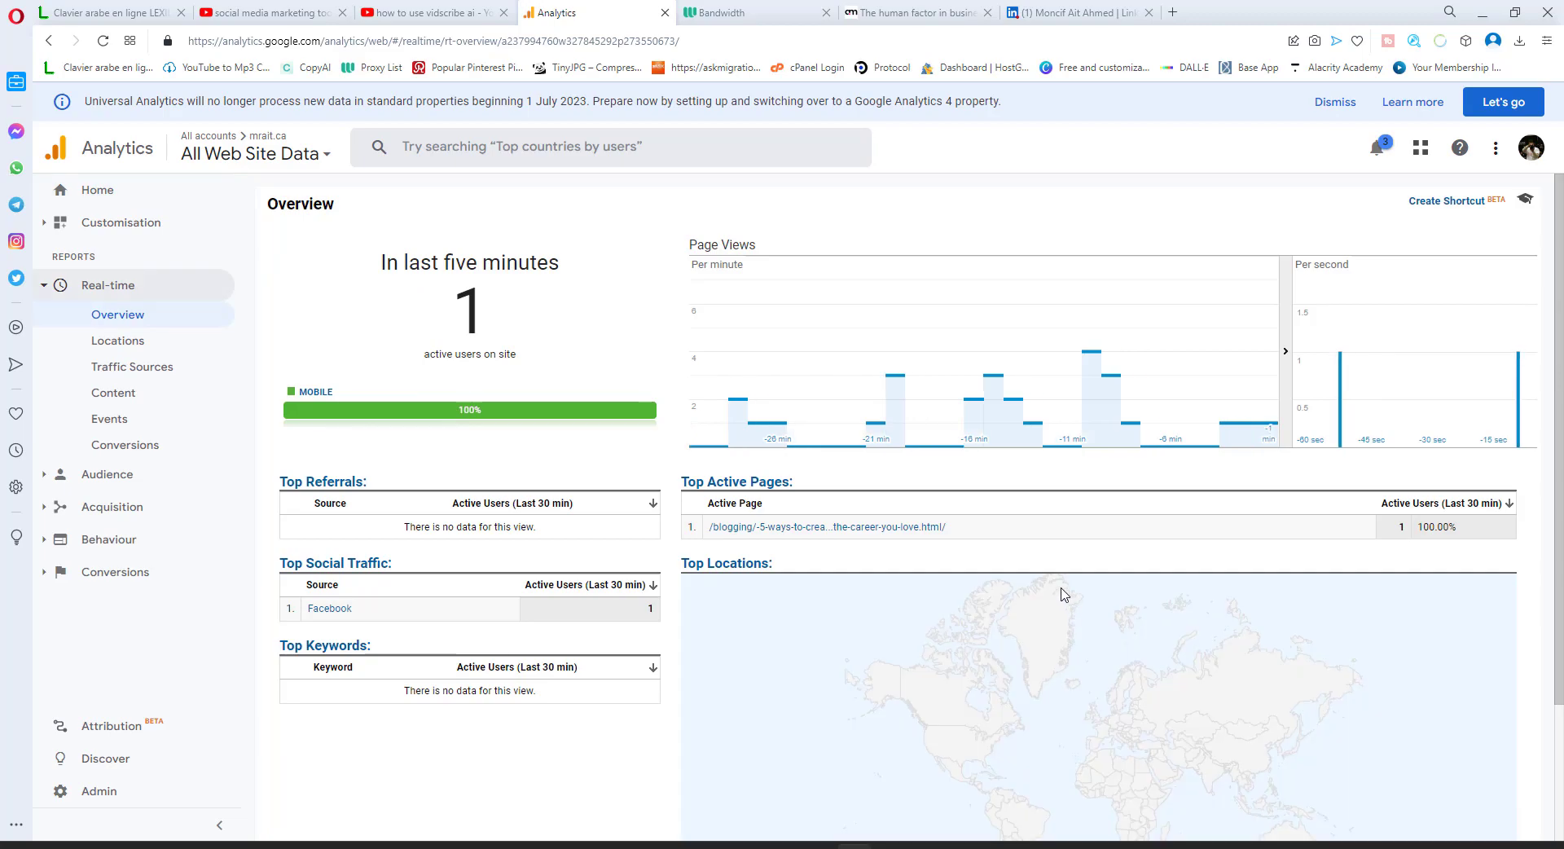